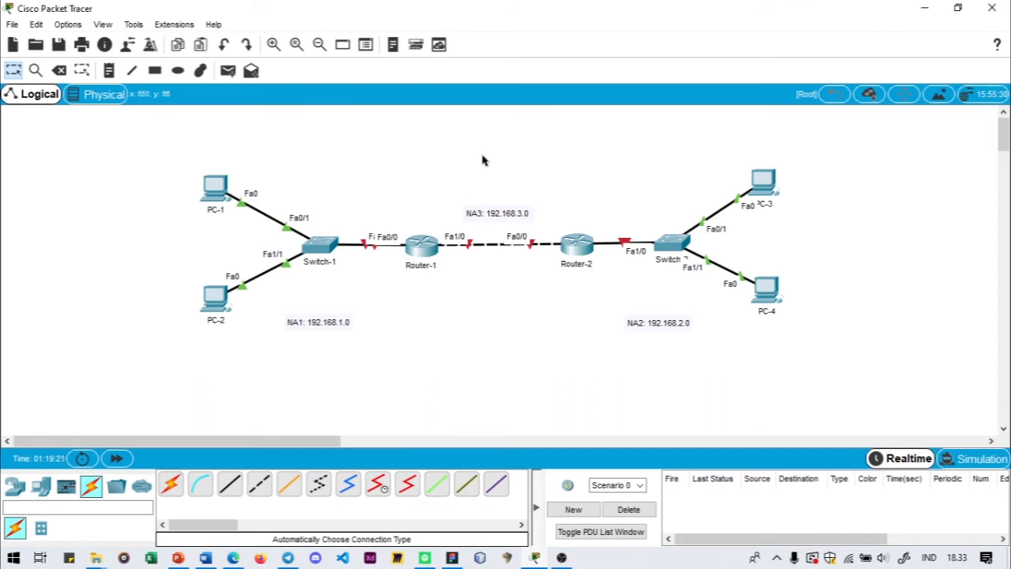
- Set PC-1's IPv4 default gateway to 192.168.1.1 in its IP configuration and close the device window
{"action": "left_click", "coordinate": [217, 188]}
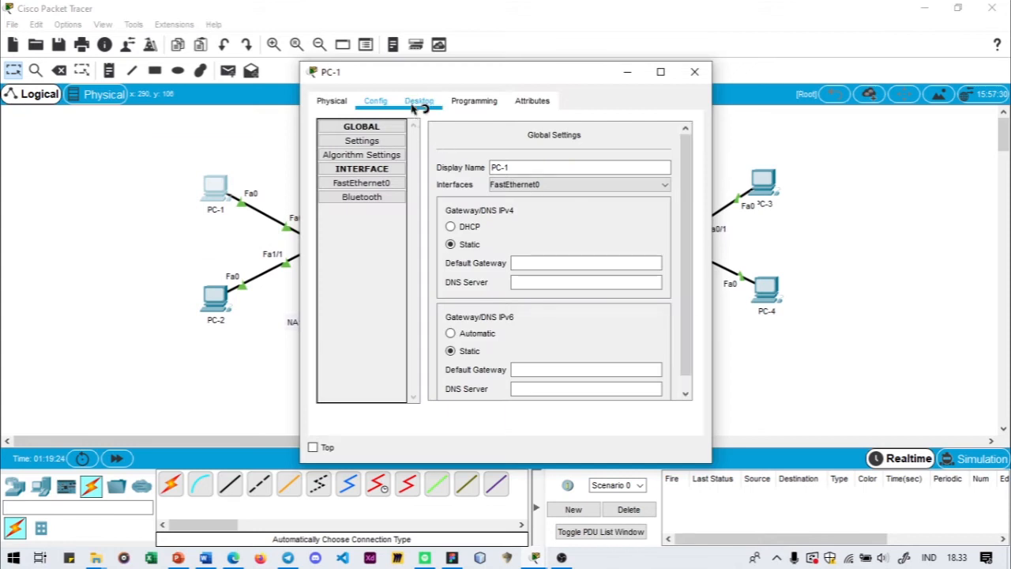
{"action": "left_click", "coordinate": [419, 100]}
{"action": "left_click", "coordinate": [373, 169]}
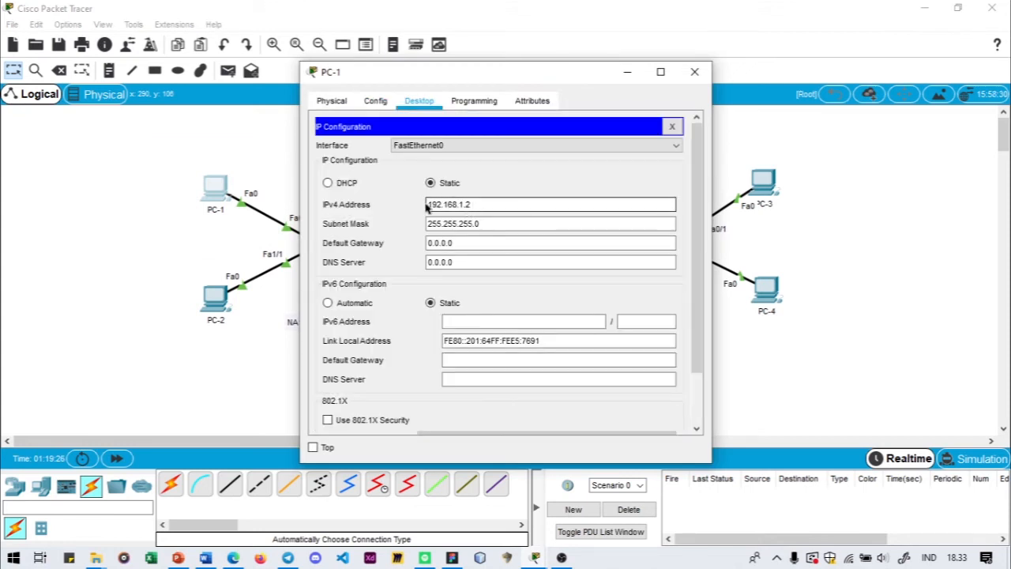
{"action": "left_click_drag", "start_coordinate": [475, 72], "coordinate": [561, 65]}
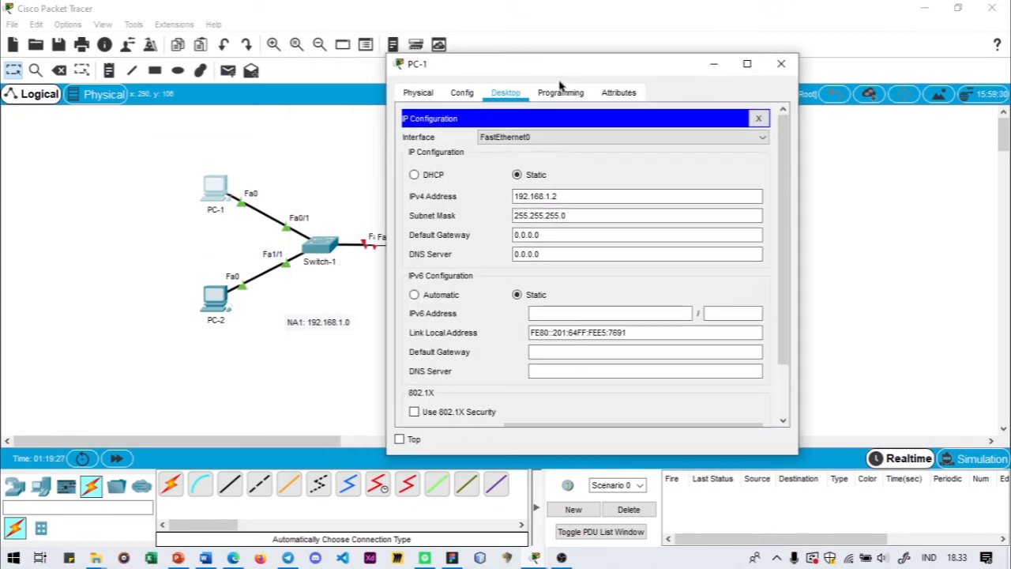
{"action": "left_click", "coordinate": [555, 211]}
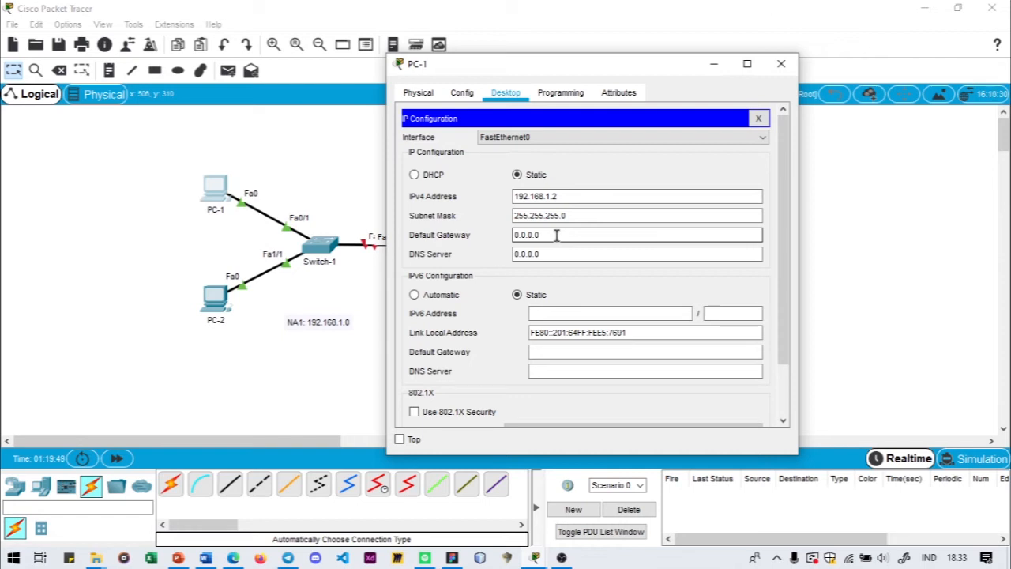
{"action": "left_click_drag", "start_coordinate": [557, 235], "coordinate": [504, 235]}
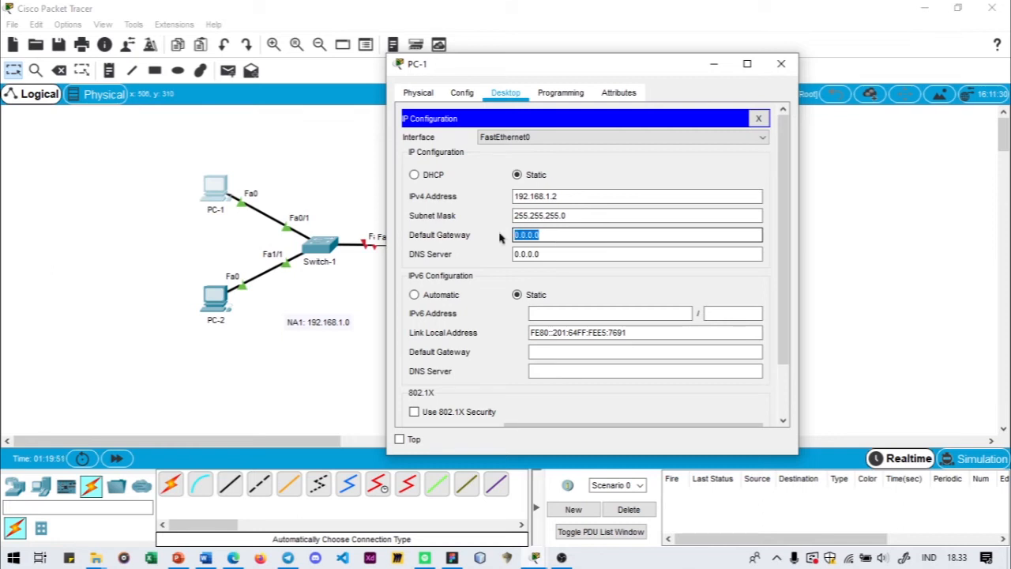
{"action": "type", "text": "192.168.1.1"}
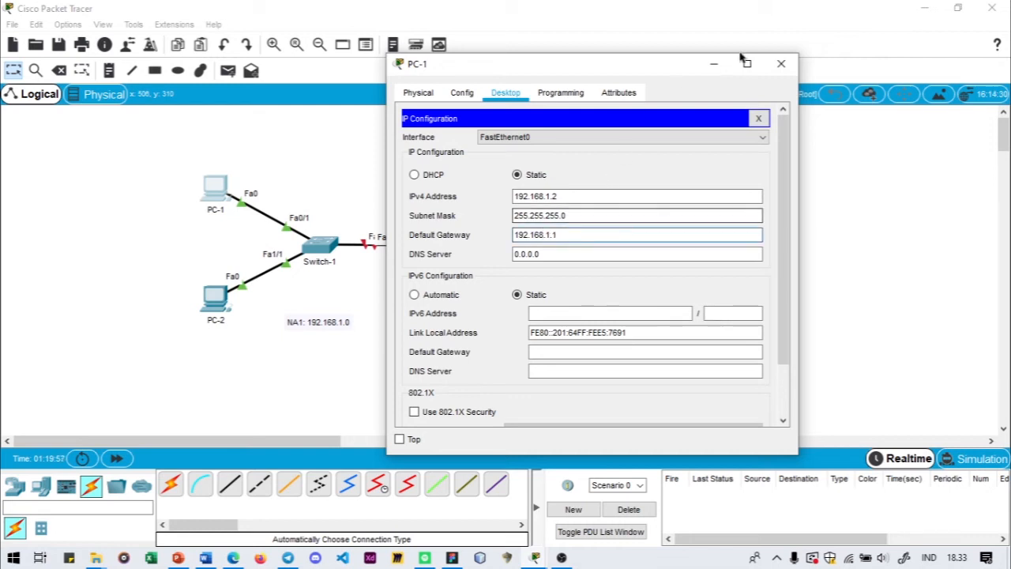
{"action": "left_click", "coordinate": [778, 64]}
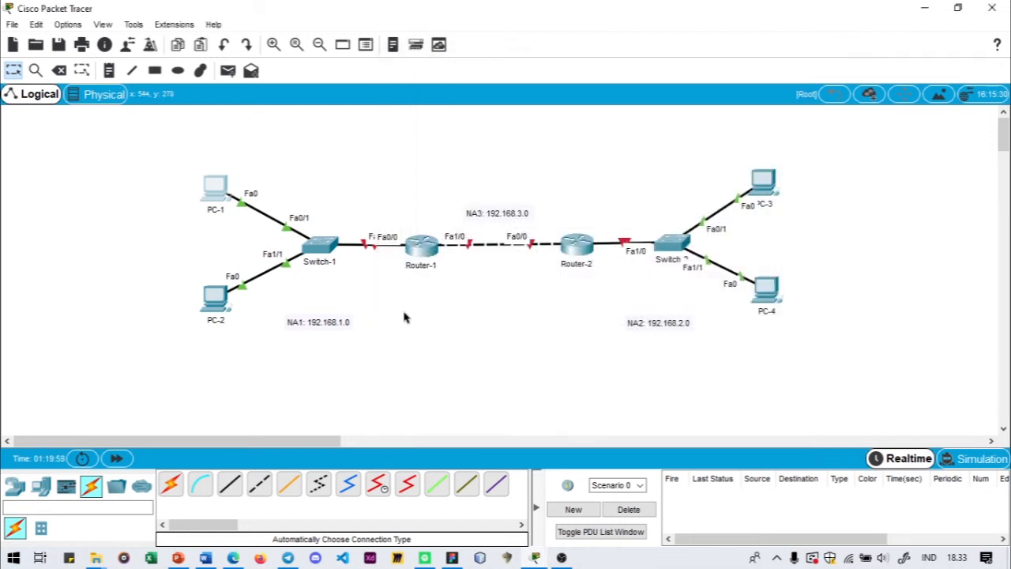
- Set PC-2's IPv4 default gateway to 192.168.1.1 by reusing its copied IPv4 address, and close the device window
{"action": "left_click", "coordinate": [215, 306]}
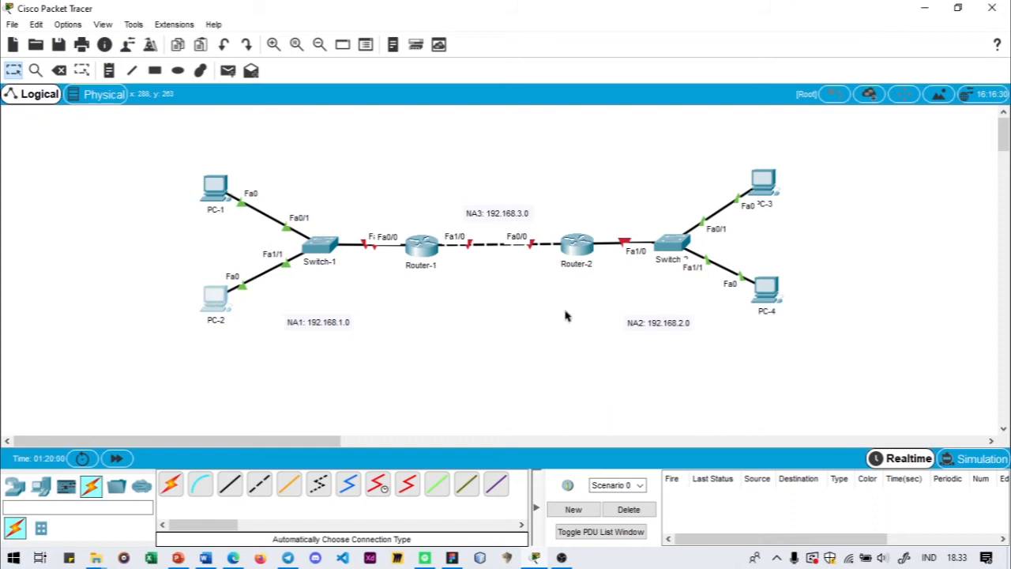
{"action": "left_click", "coordinate": [362, 158]}
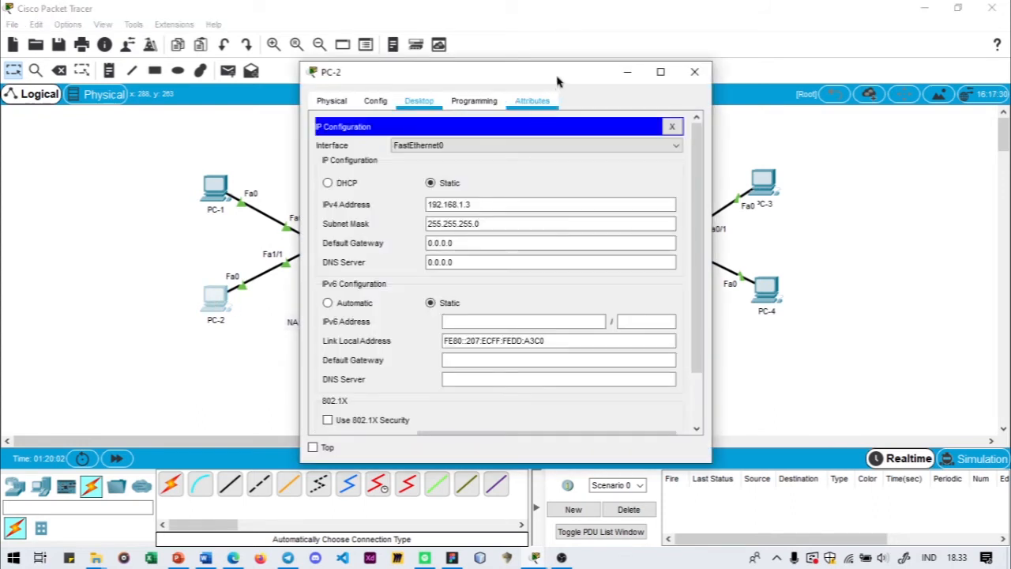
{"action": "left_click_drag", "start_coordinate": [558, 79], "coordinate": [667, 75]}
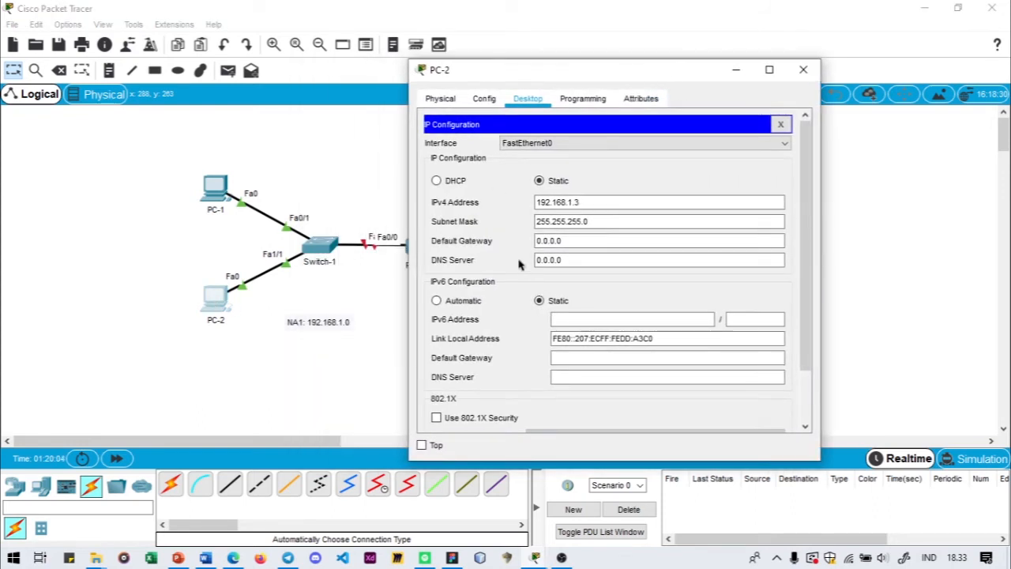
{"action": "left_click_drag", "start_coordinate": [591, 200], "coordinate": [513, 198]}
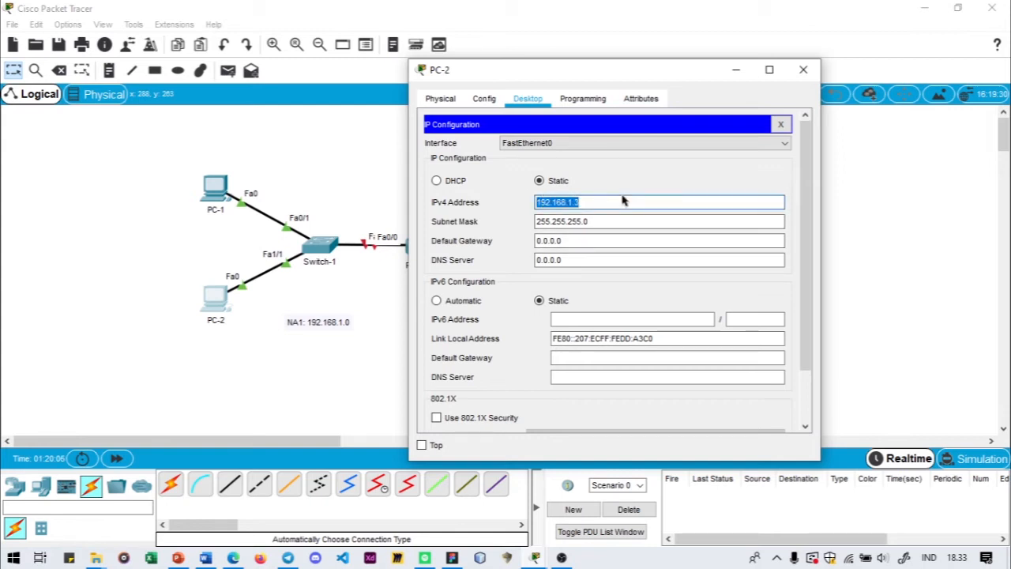
{"action": "left_click", "coordinate": [585, 202]}
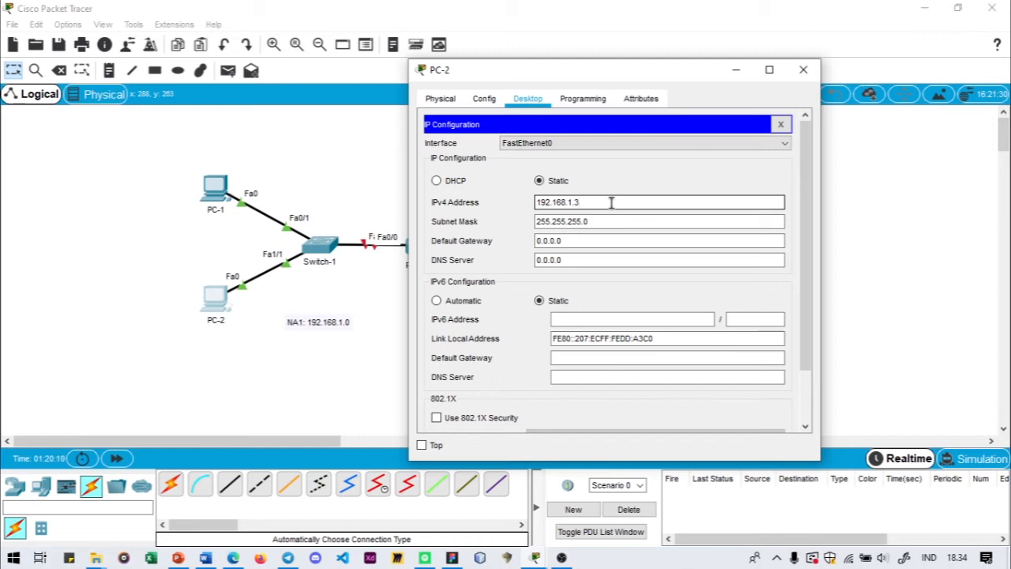
{"action": "left_click", "coordinate": [609, 240]}
{"action": "left_click_drag", "start_coordinate": [582, 242], "coordinate": [532, 247]}
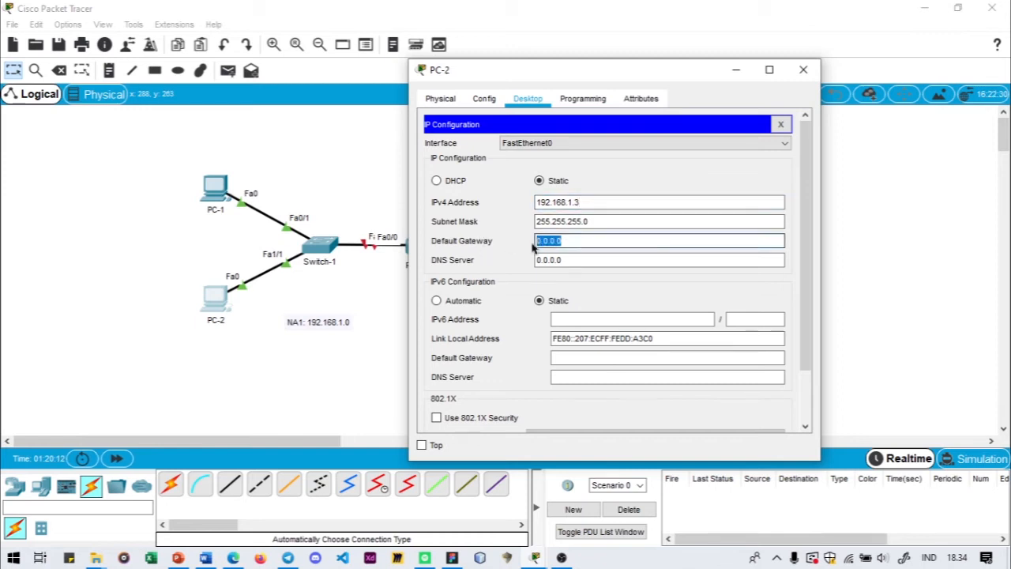
{"action": "left_click", "coordinate": [582, 202]}
{"action": "left_click_drag", "start_coordinate": [582, 202], "coordinate": [483, 207]}
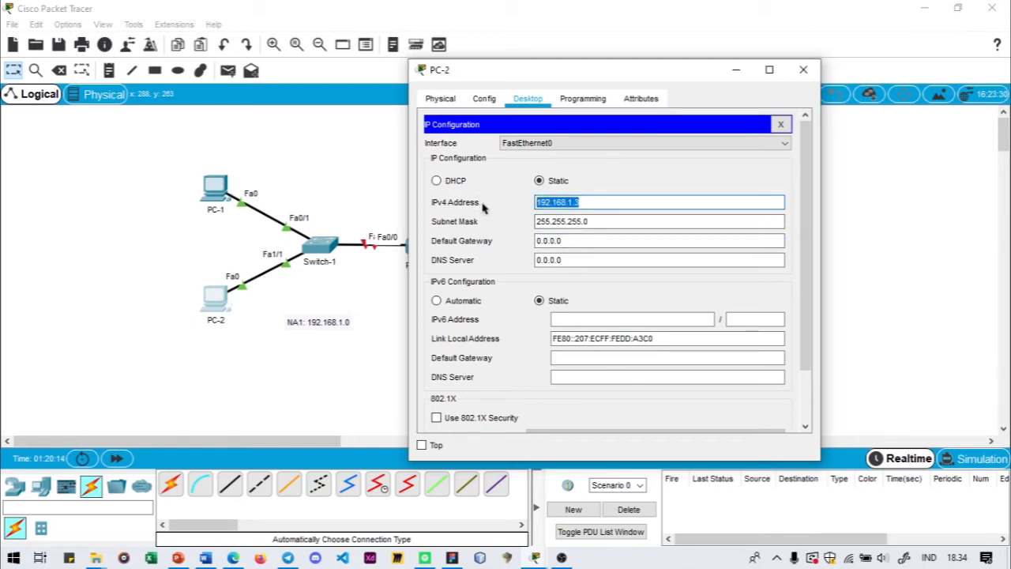
{"action": "key", "text": "ctrl+c"}
{"action": "left_click_drag", "start_coordinate": [582, 241], "coordinate": [489, 243]}
{"action": "key", "text": "ctrl+v"}
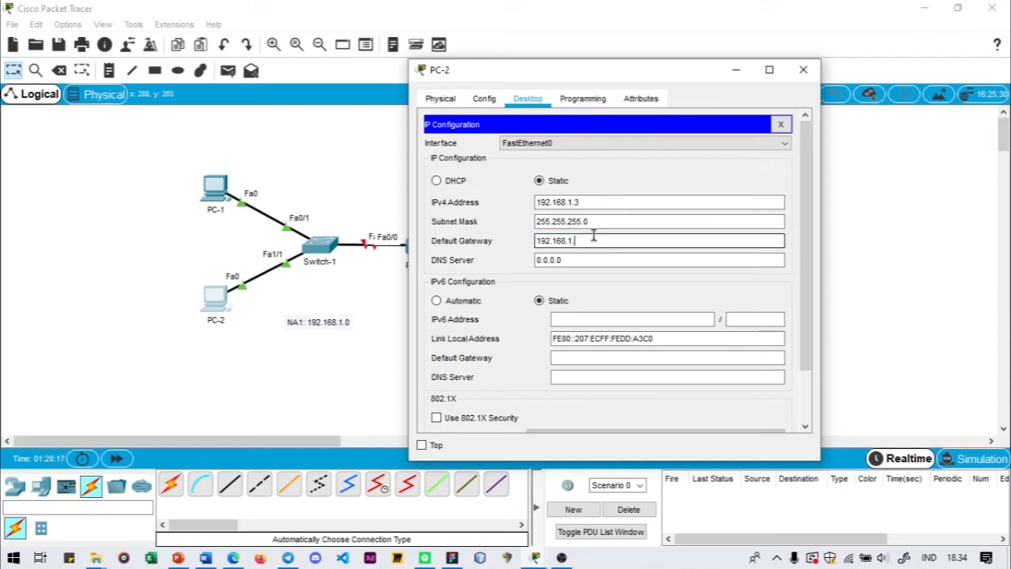
{"action": "type", "text": "1"}
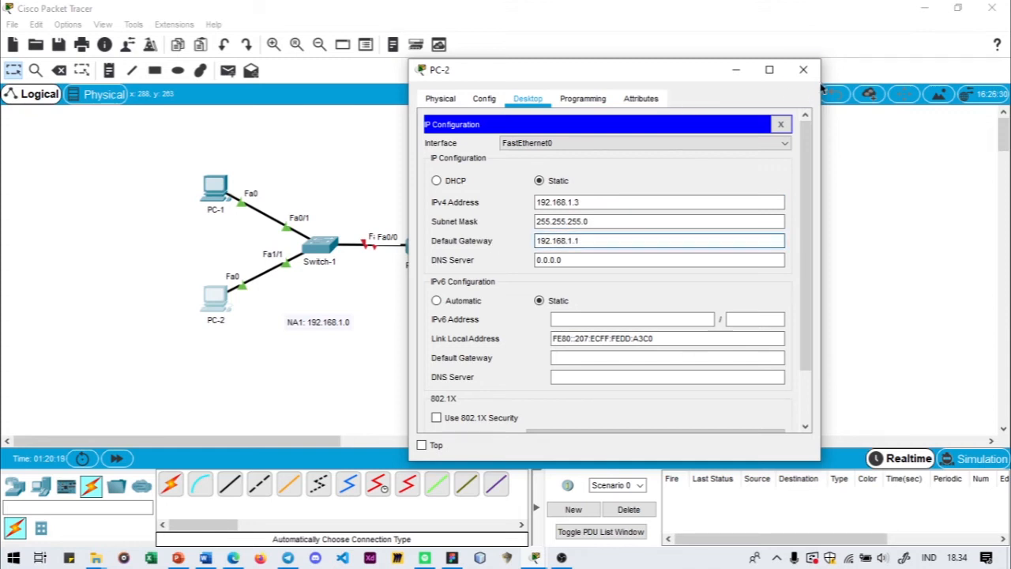
{"action": "left_click", "coordinate": [806, 72]}
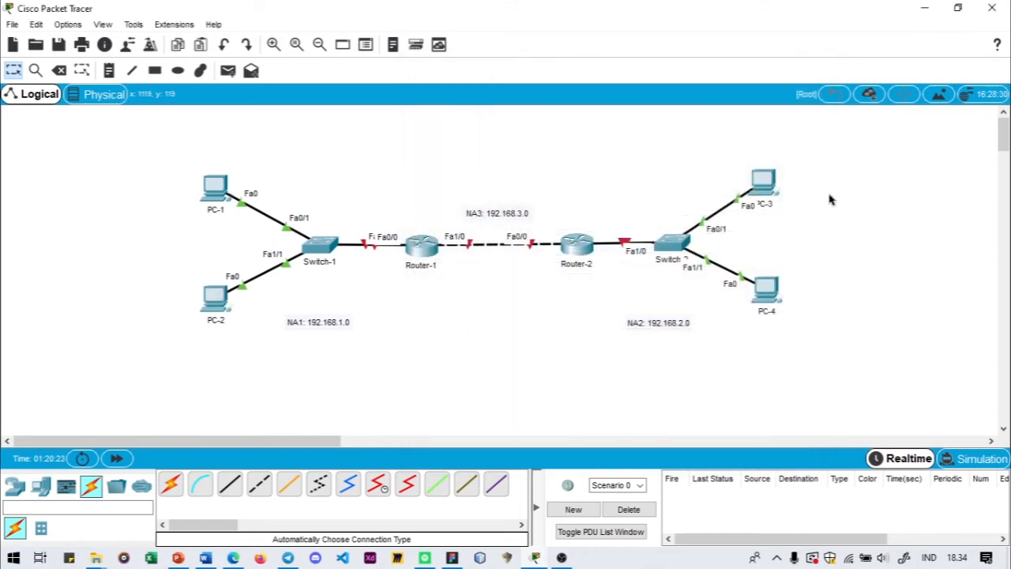
- Set PC-3's IPv4 default gateway to 192.168.2.1 in its IP configuration and close the device window
{"action": "left_click", "coordinate": [768, 187]}
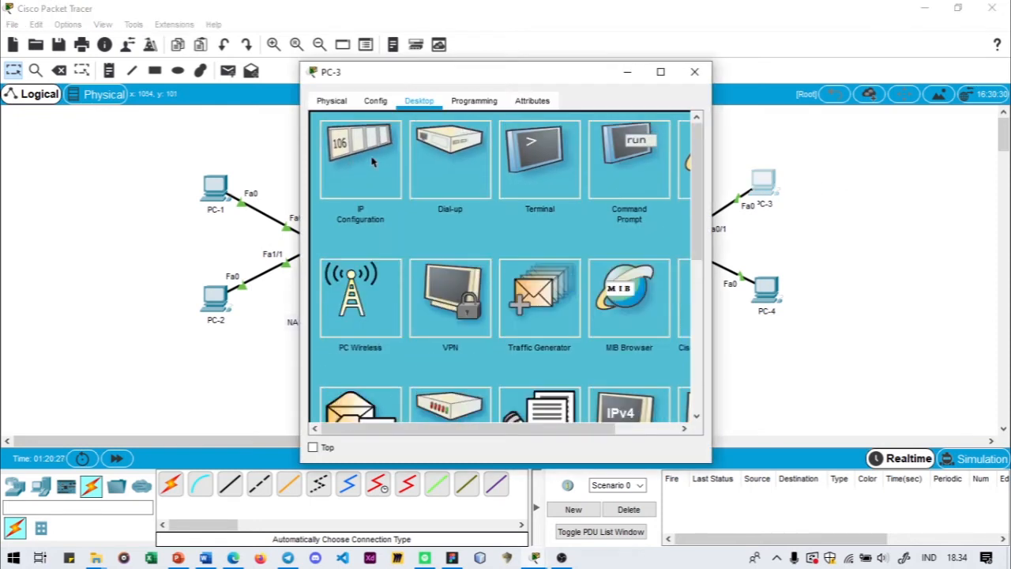
{"action": "left_click", "coordinate": [368, 165]}
{"action": "left_click_drag", "start_coordinate": [554, 74], "coordinate": [465, 75]}
{"action": "left_click", "coordinate": [387, 205]}
{"action": "double_click", "coordinate": [388, 205]}
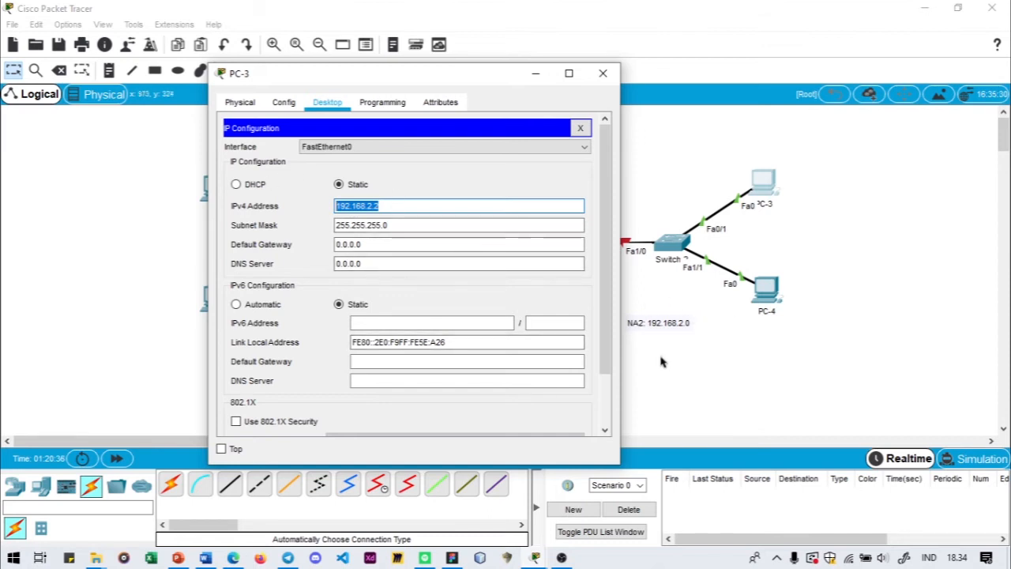
{"action": "left_click", "coordinate": [373, 244]}
{"action": "double_click", "coordinate": [373, 244]}
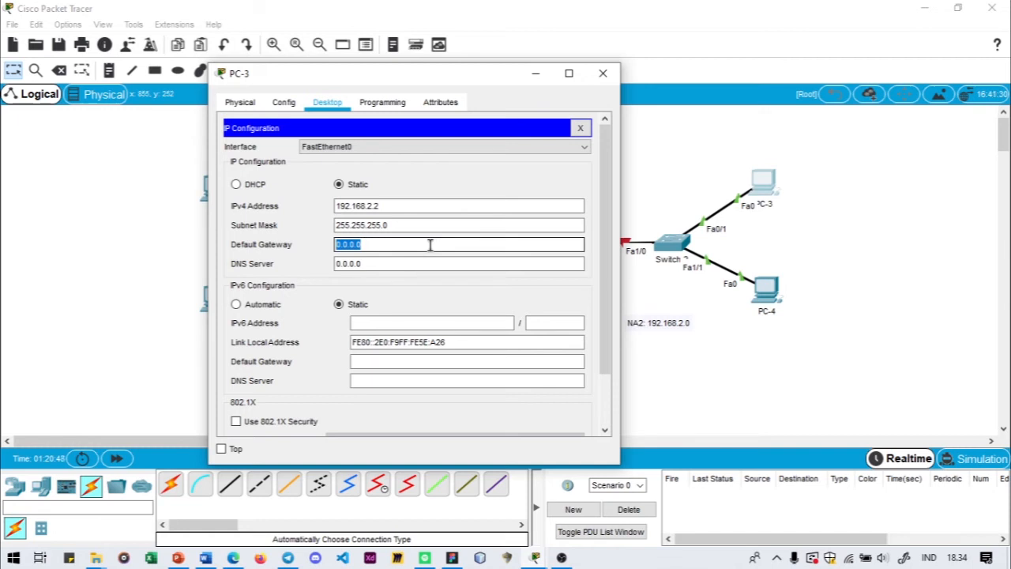
{"action": "type", "text": "19"}
{"action": "type", "text": "2.16"}
{"action": "type", "text": "8.1"}
{"action": "type", "text": "2.1"}
{"action": "left_click", "coordinate": [440, 180]}
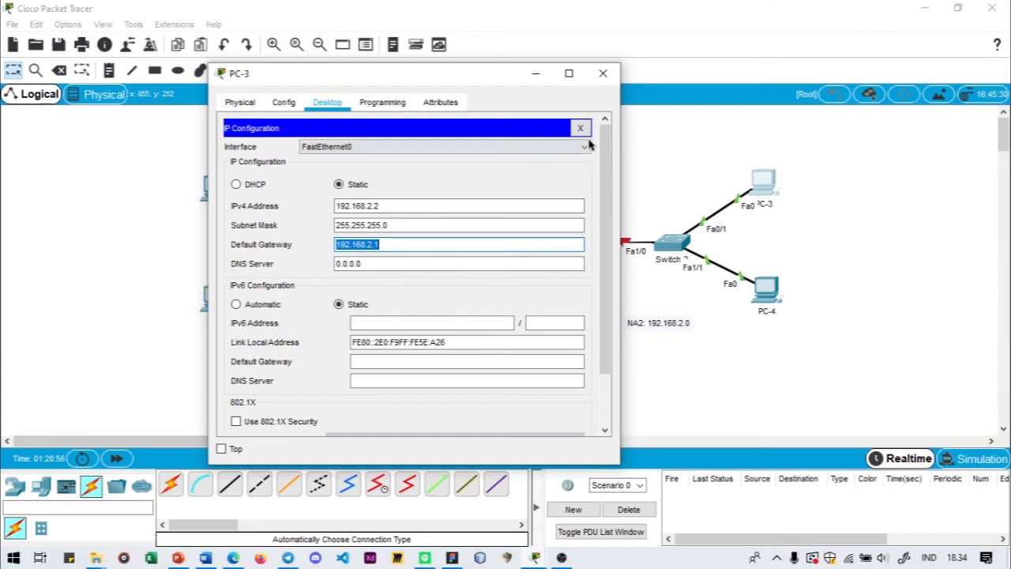
{"action": "left_click", "coordinate": [603, 73]}
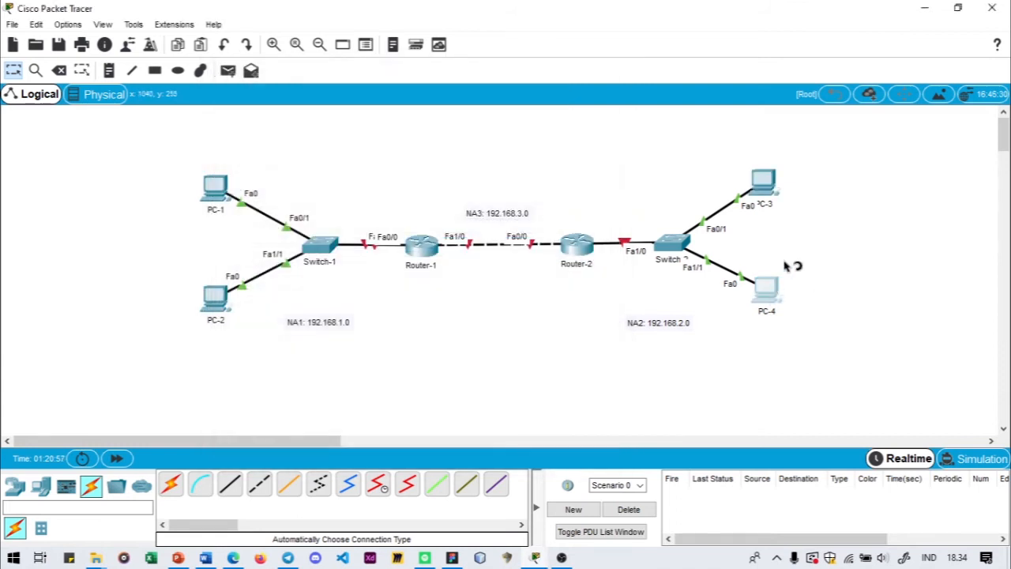
- Set PC-4's IPv4 default gateway to 192.168.2.1 in its IP configuration and close the device window
{"action": "left_click", "coordinate": [773, 296]}
{"action": "left_click", "coordinate": [350, 170]}
{"action": "left_click_drag", "start_coordinate": [497, 72], "coordinate": [408, 70]}
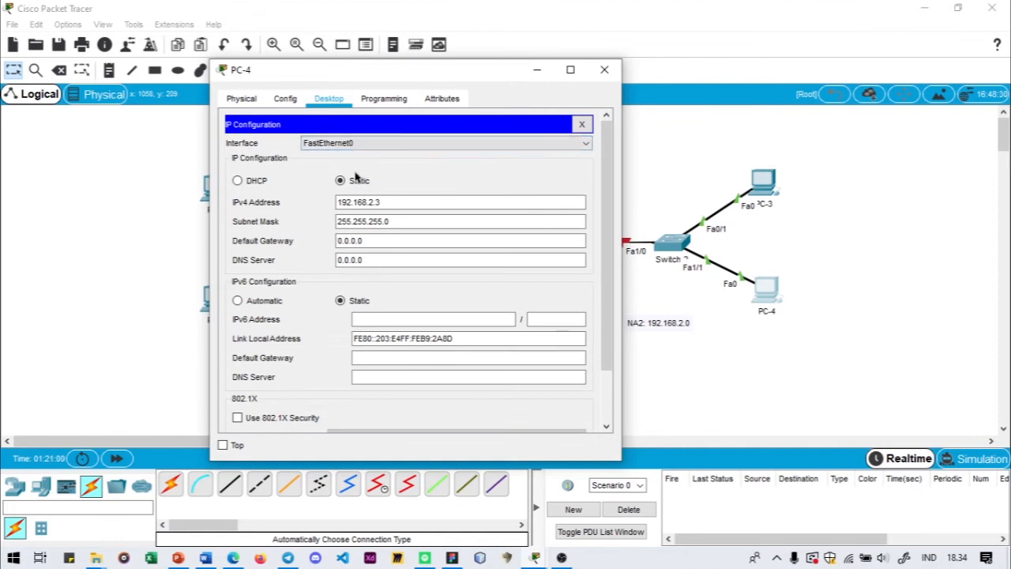
{"action": "left_click_drag", "start_coordinate": [379, 240], "coordinate": [302, 247]}
{"action": "type", "text": "192.168.2.1"}
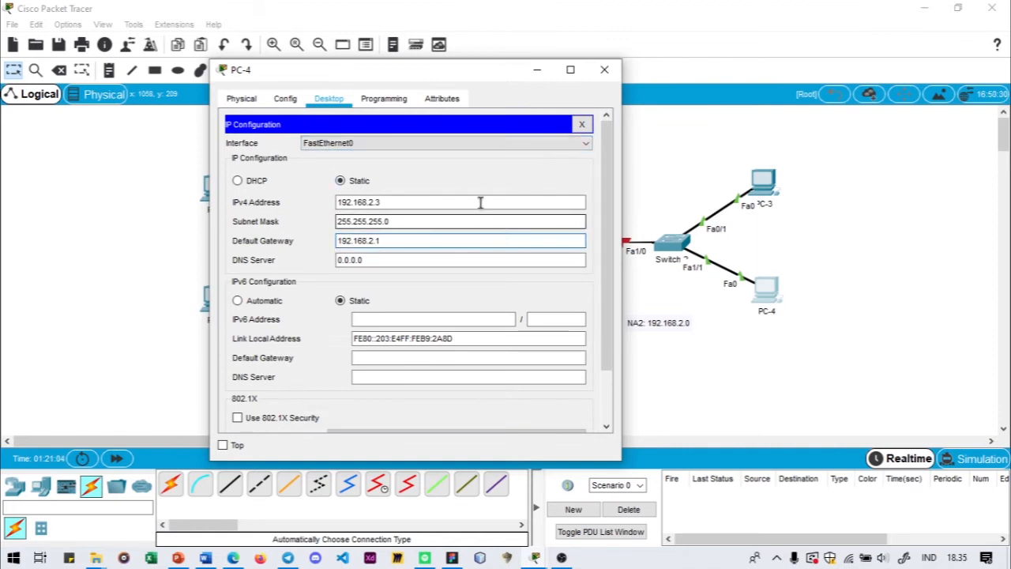
{"action": "left_click", "coordinate": [605, 70]}
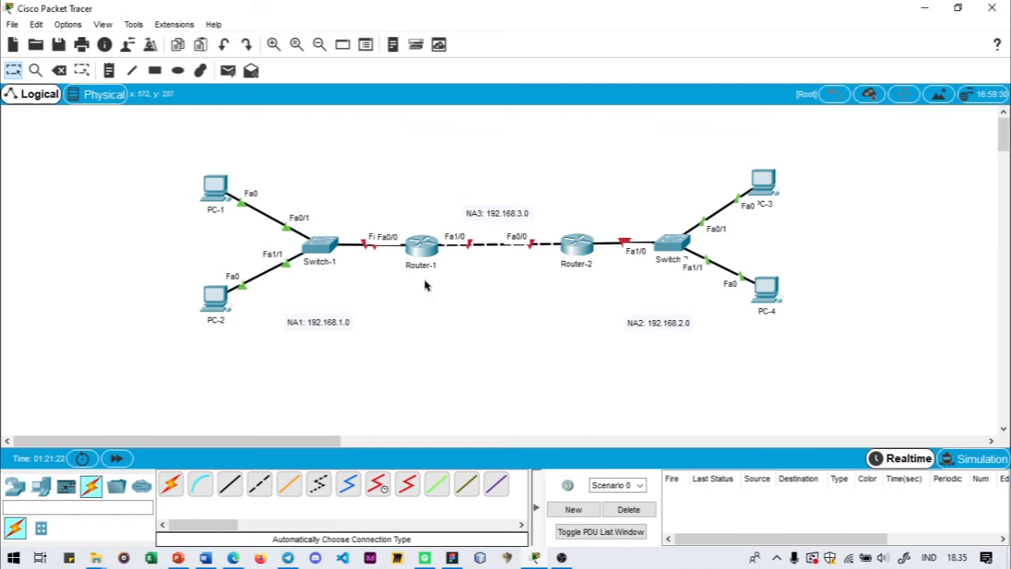
- Power on Router-1 with the power switch in its physical device view
{"action": "left_click", "coordinate": [425, 253]}
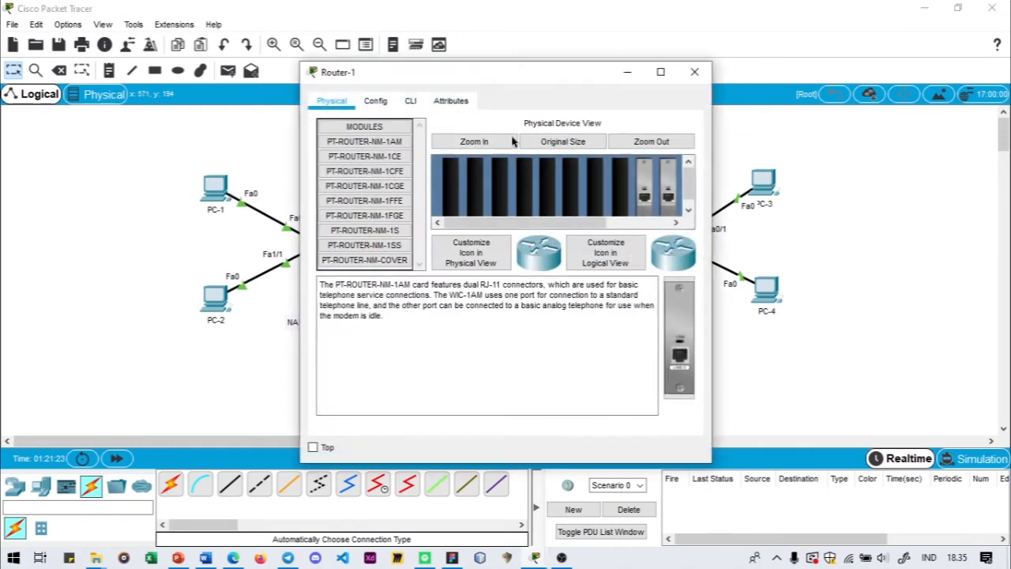
{"action": "left_click_drag", "start_coordinate": [494, 71], "coordinate": [732, 63]}
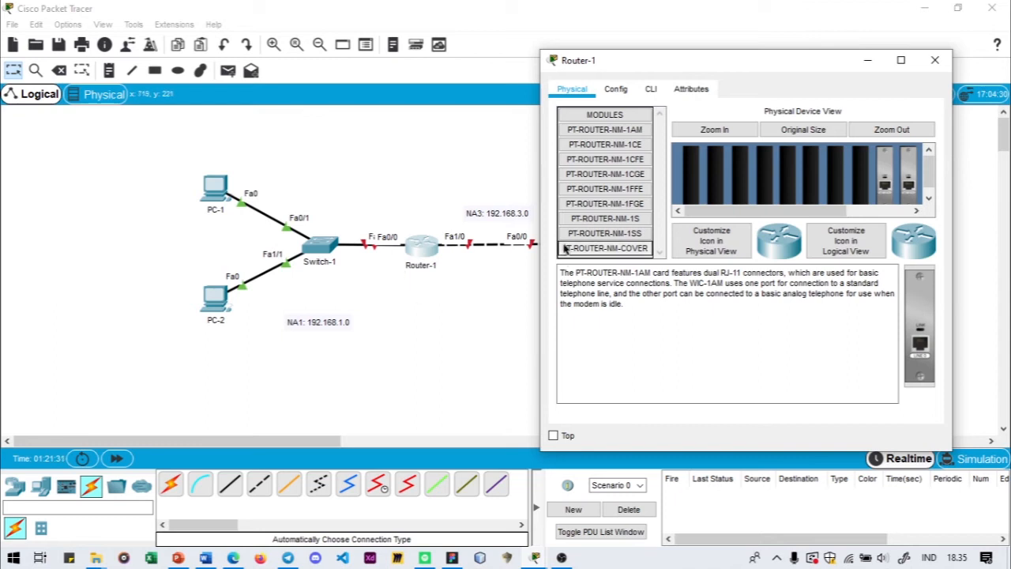
{"action": "left_click", "coordinate": [616, 89]}
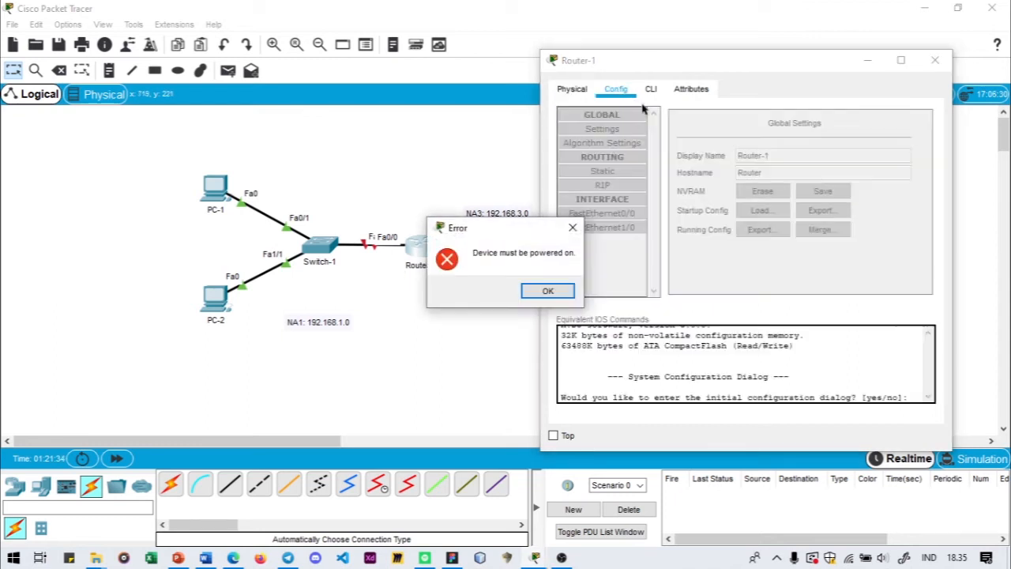
{"action": "left_click", "coordinate": [545, 290]}
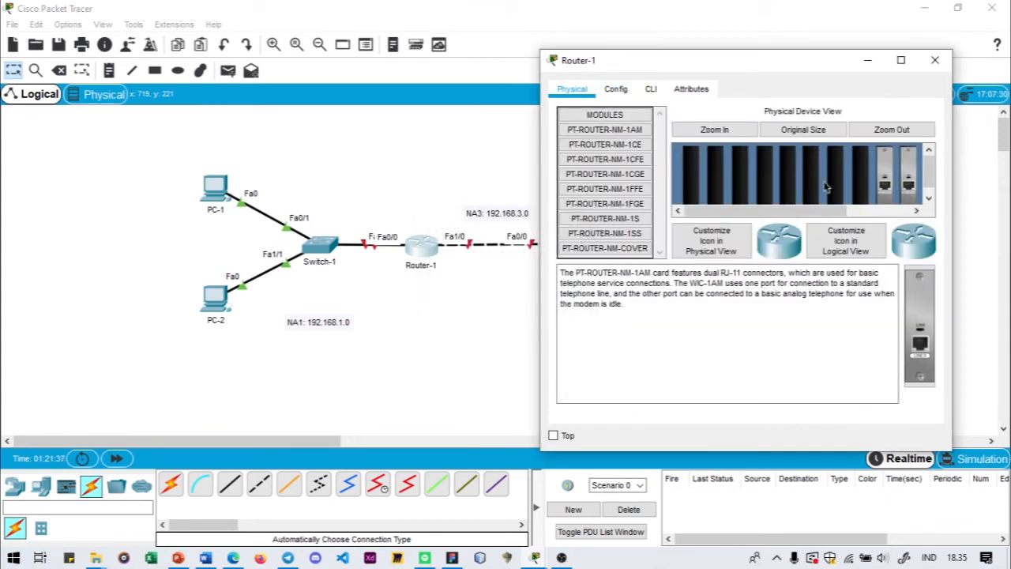
{"action": "left_click_drag", "start_coordinate": [796, 210], "coordinate": [908, 168]}
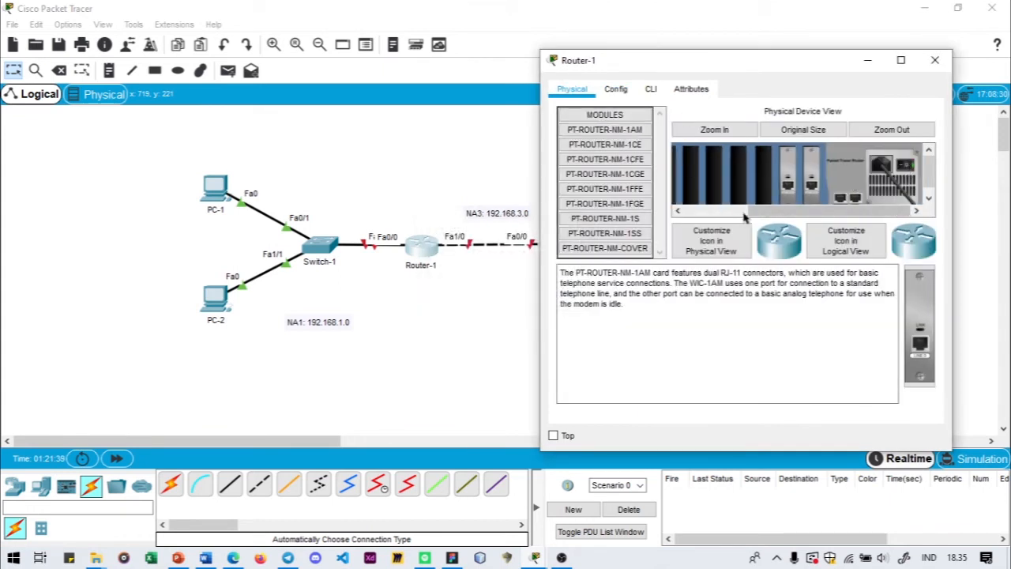
{"action": "left_click_drag", "start_coordinate": [743, 217], "coordinate": [672, 215]}
- Check Router-1's startup in the command-line interface and its configuration page, and close the device window
{"action": "left_click", "coordinate": [650, 89]}
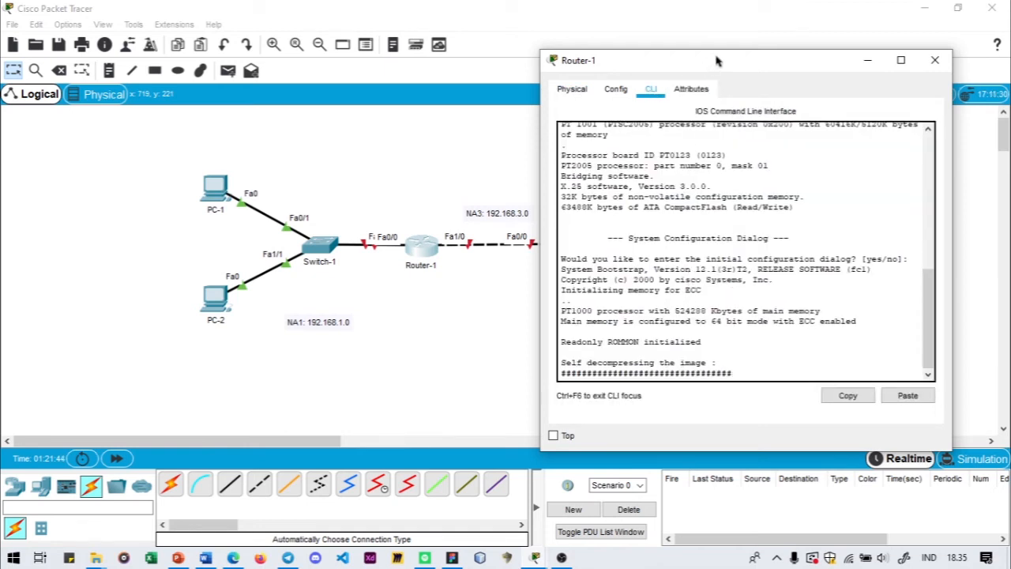
{"action": "left_click", "coordinate": [615, 89]}
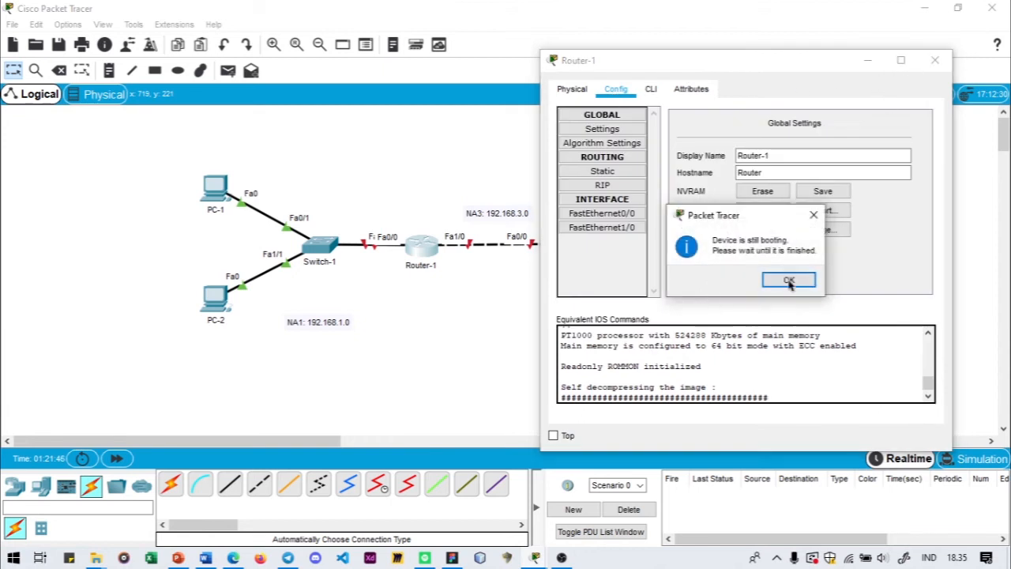
{"action": "left_click", "coordinate": [788, 281]}
{"action": "left_click", "coordinate": [934, 60]}
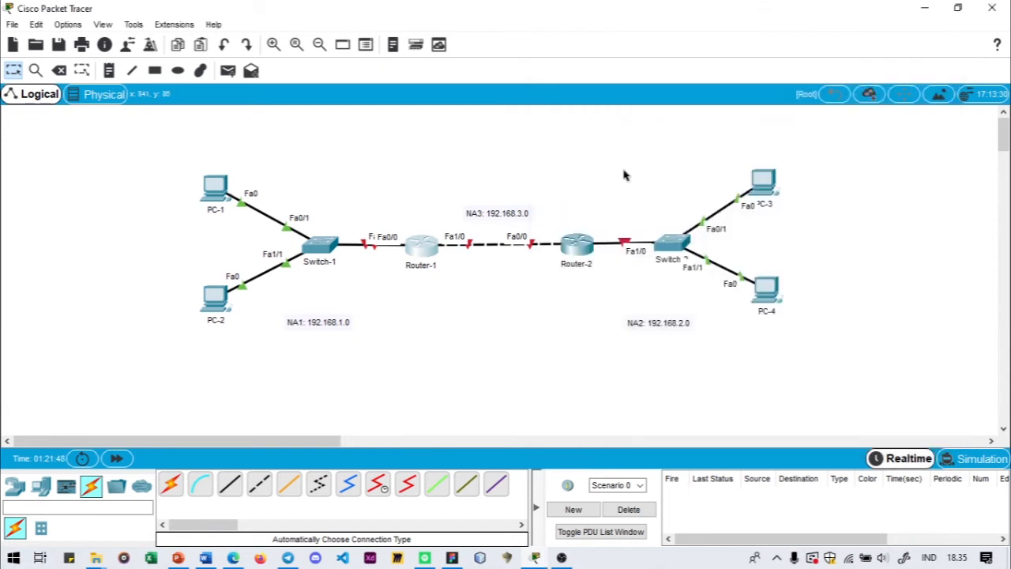
- Inspect Router-2's physical device view and close the device window
{"action": "left_click", "coordinate": [579, 251]}
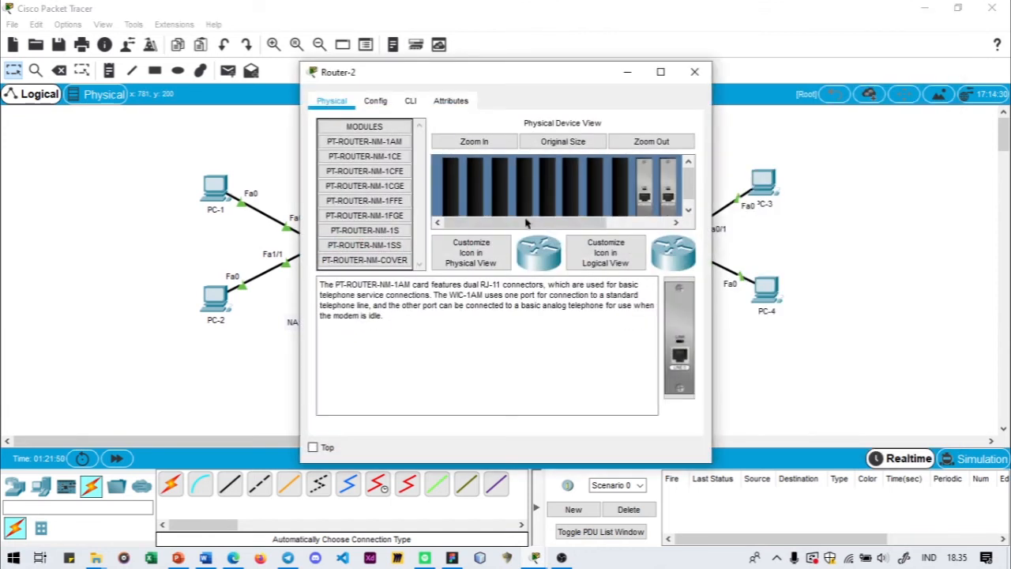
{"action": "left_click", "coordinate": [694, 71]}
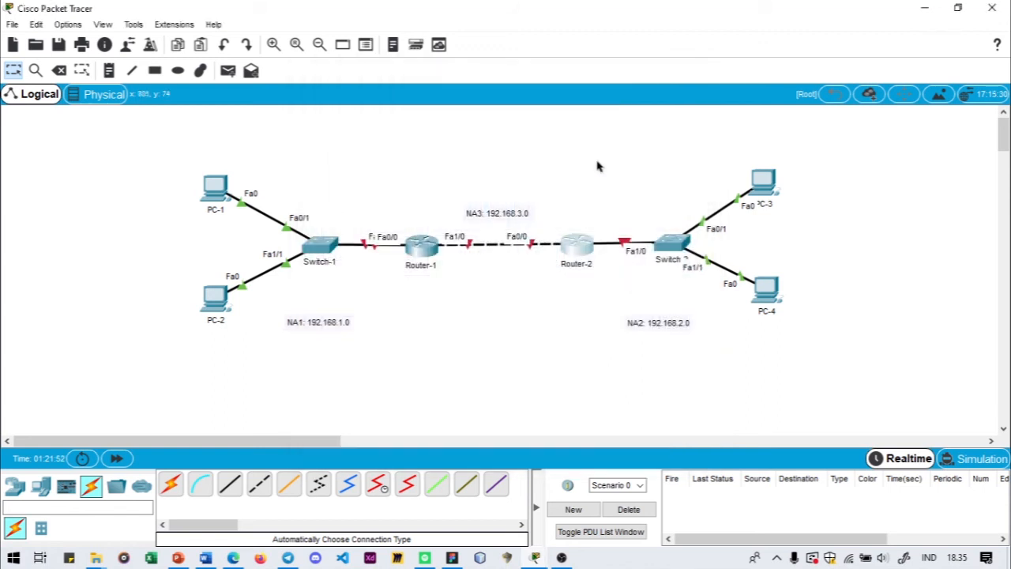
- Start a command-line session on Router-1 and enter privileged mode with the enable command
{"action": "left_click", "coordinate": [429, 253]}
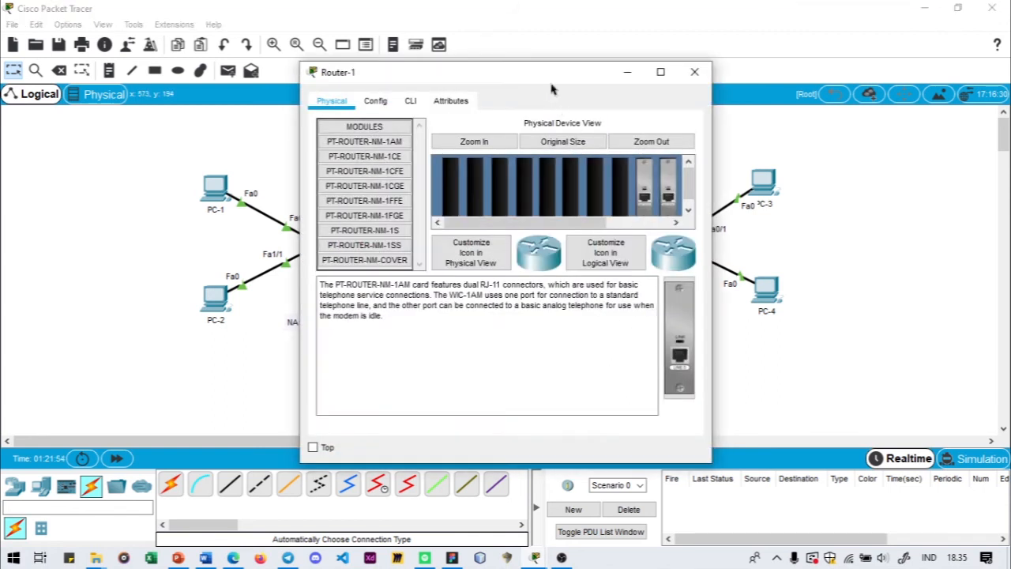
{"action": "left_click_drag", "start_coordinate": [553, 89], "coordinate": [688, 79]}
{"action": "left_click", "coordinate": [515, 101]}
{"action": "left_click_drag", "start_coordinate": [607, 73], "coordinate": [740, 77]}
{"action": "left_click", "coordinate": [608, 101]}
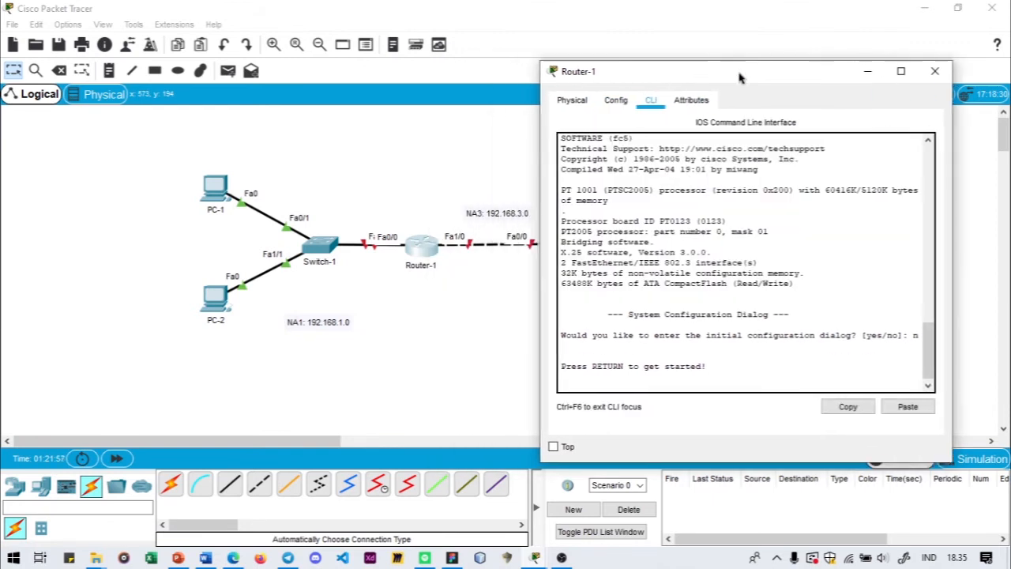
{"action": "left_click", "coordinate": [655, 387]}
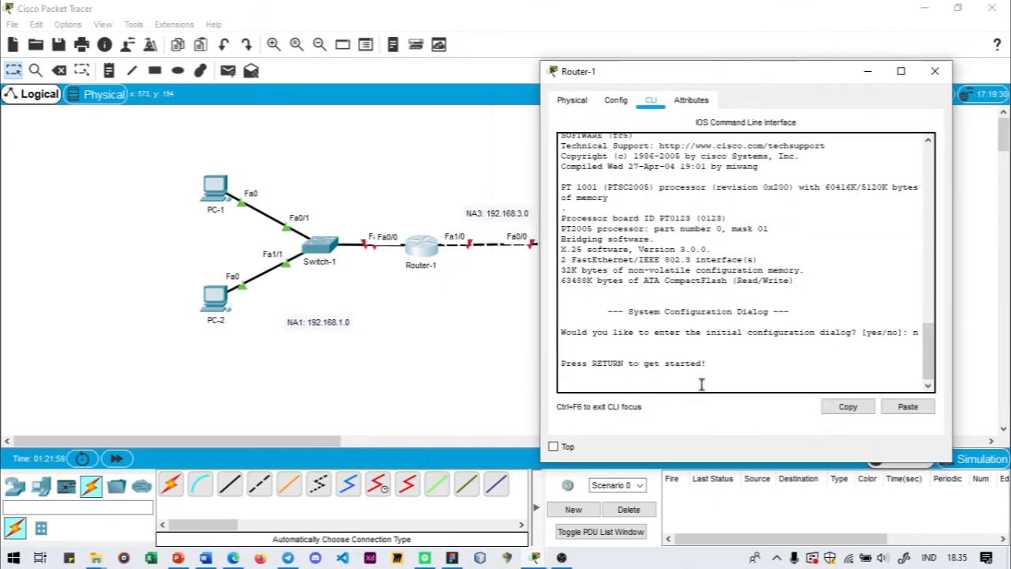
{"action": "key", "text": "Return"}
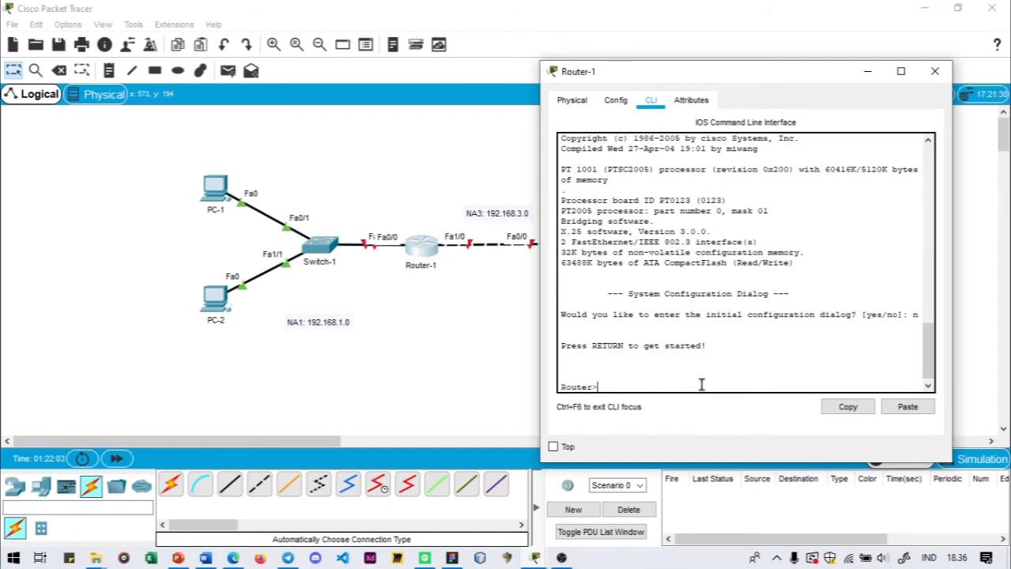
{"action": "left_click_drag", "start_coordinate": [770, 84], "coordinate": [676, 81]}
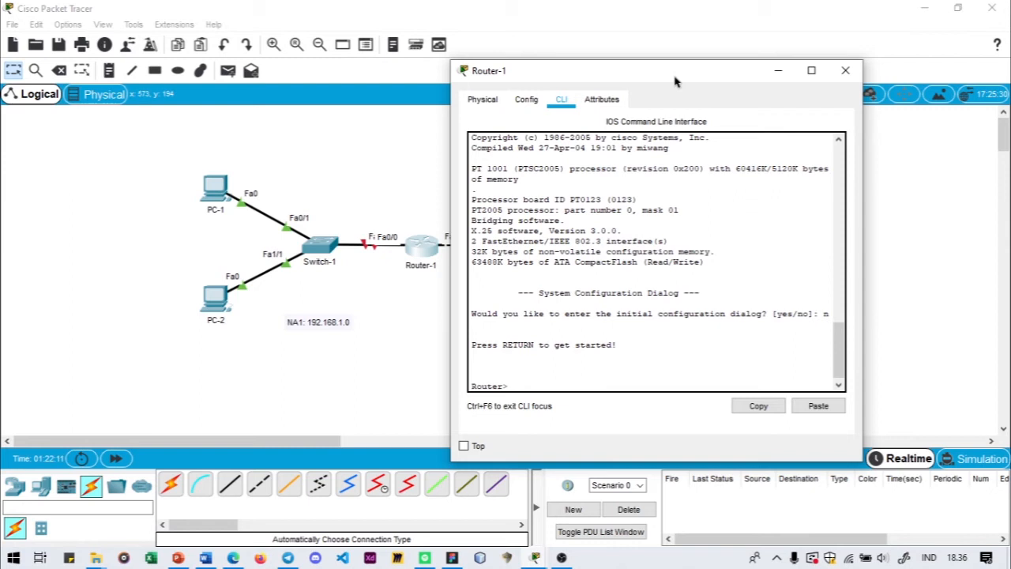
{"action": "type", "text": "enable"}
{"action": "key", "text": "Return"}
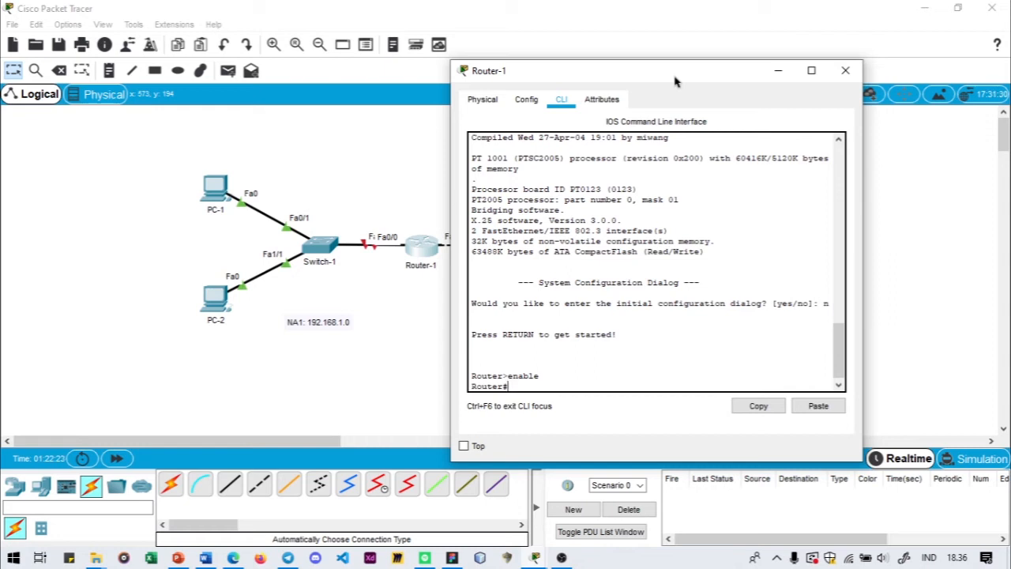
- Enter global configuration mode on Router-1 with the configure terminal command
{"action": "type", "text": "f"}
{"action": "type", "text": "a"}
{"action": "key", "text": "BackSpace"}
{"action": "key", "text": "BackSpace"}
{"action": "type", "text": "interfa"}
{"action": "key", "text": "BackSpace"}
{"action": "key", "text": "BackSpace"}
{"action": "key", "text": "BackSpace"}
{"action": "key", "text": "BackSpace"}
{"action": "key", "text": "BackSpace"}
{"action": "key", "text": "BackSpace"}
{"action": "key", "text": "BackSpace"}
{"action": "key", "text": "BackSpace"}
{"action": "key", "text": "BackSpace"}
{"action": "type", "text": "confo"}
{"action": "key", "text": "BackSpace"}
{"action": "type", "text": "igure tuer"}
{"action": "key", "text": "BackSpace"}
{"action": "key", "text": "BackSpace"}
{"action": "key", "text": "BackSpace"}
{"action": "type", "text": "erminal"}
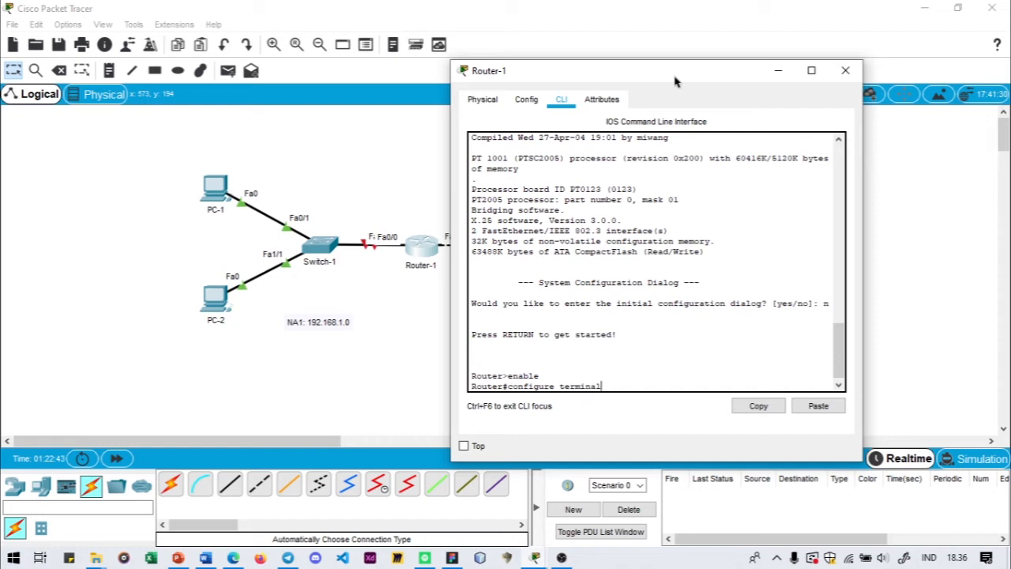
{"action": "key", "text": "Return"}
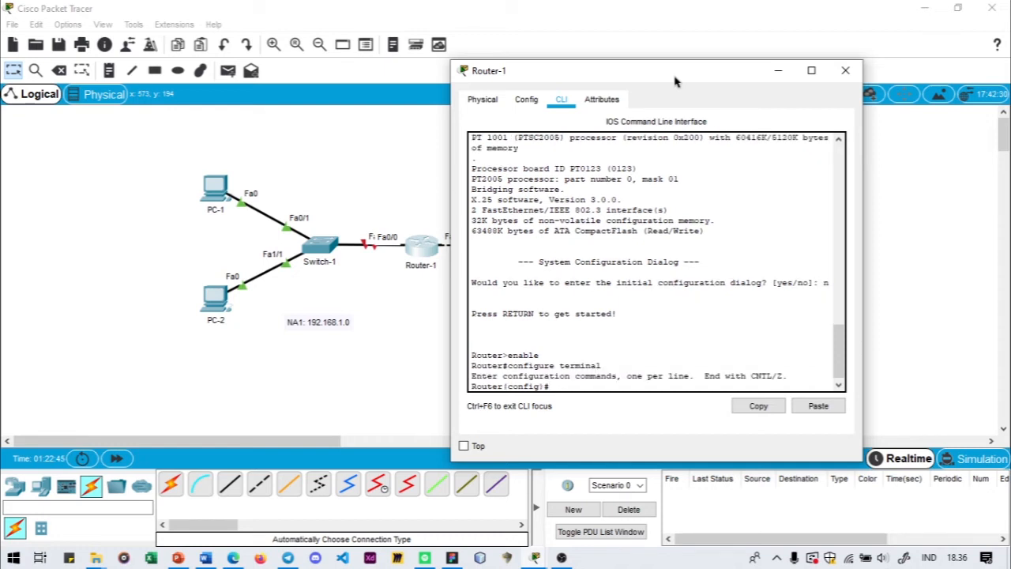
- Enter interface configuration mode for Router-1's fa0/0
{"action": "type", "text": "interface fa0/0"}
{"action": "key", "text": "Return"}
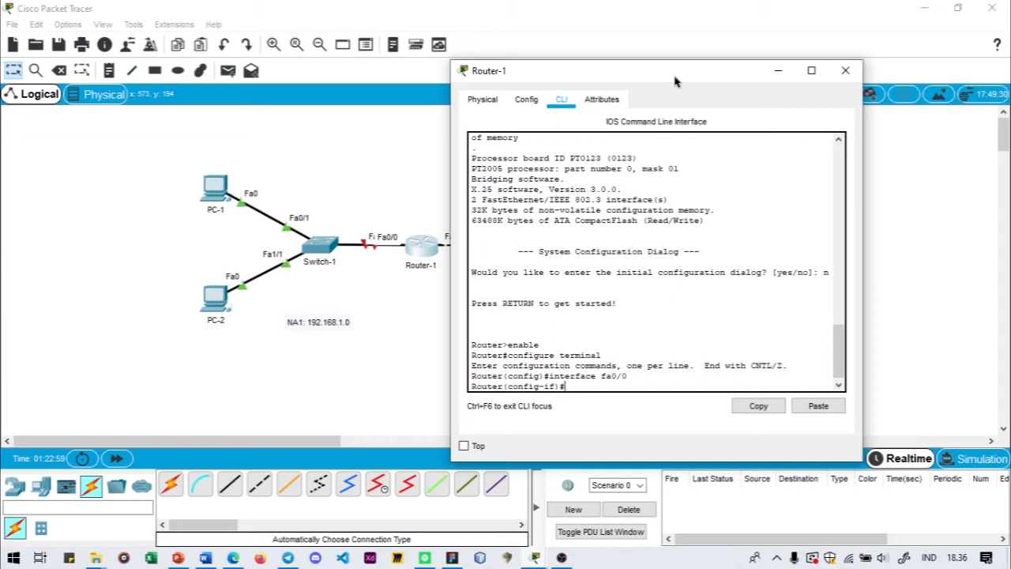
- Assign IP address 192.168.1.1 with subnet mask 255.255.255.0 to Router-1's fa0/0 interface
{"action": "type", "text": "ip address"}
{"action": "type", "text": "192.16"}
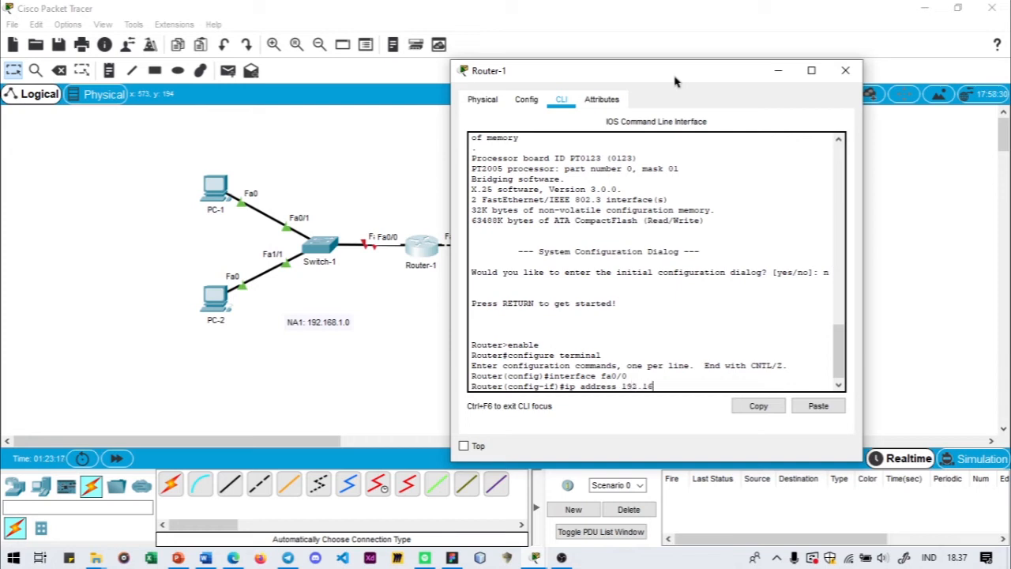
{"action": "type", "text": "8.1.1."}
{"action": "key", "text": "BackSpace"}
{"action": "type", "text": "255.255.255.0"}
{"action": "key", "text": "Return"}
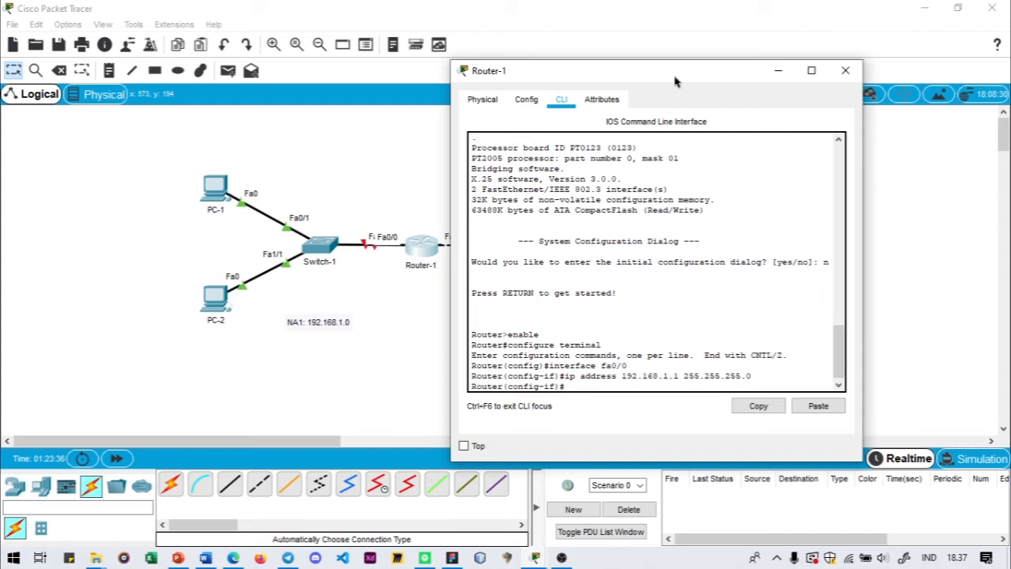
- Activate Router-1's fa0/0 interface with no shutdown and exit back to privileged mode
{"action": "type", "text": "no shutdown"}
{"action": "key", "text": "Return"}
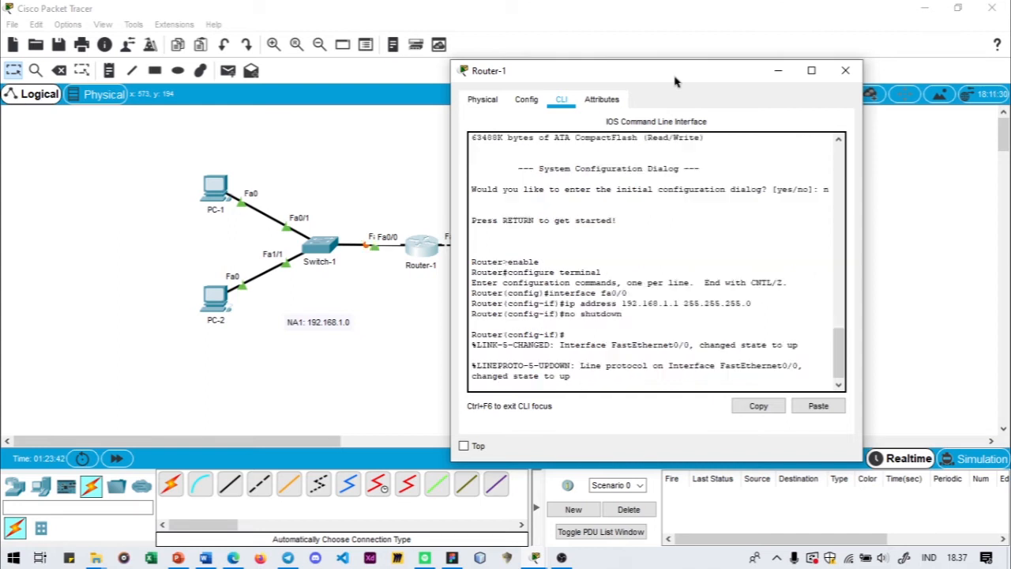
{"action": "type", "text": "exit"}
{"action": "key", "text": "Return"}
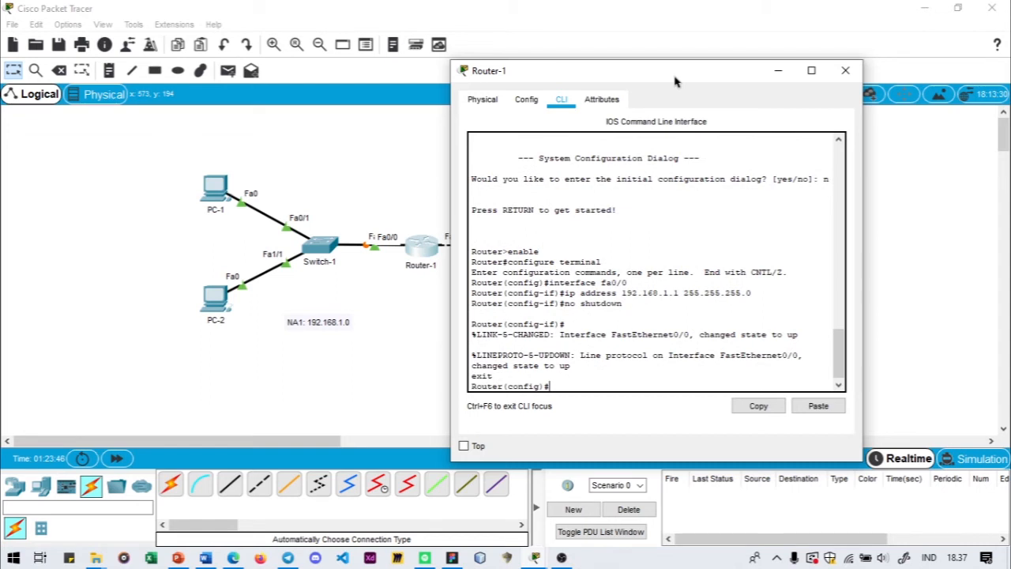
{"action": "type", "text": "exit"}
{"action": "key", "text": "Return"}
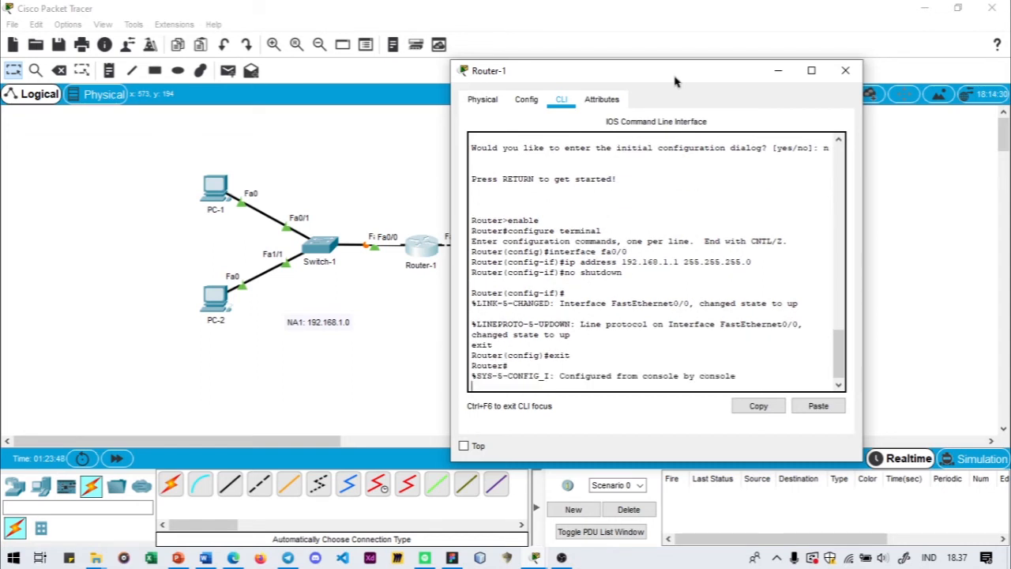
{"action": "key", "text": "Return"}
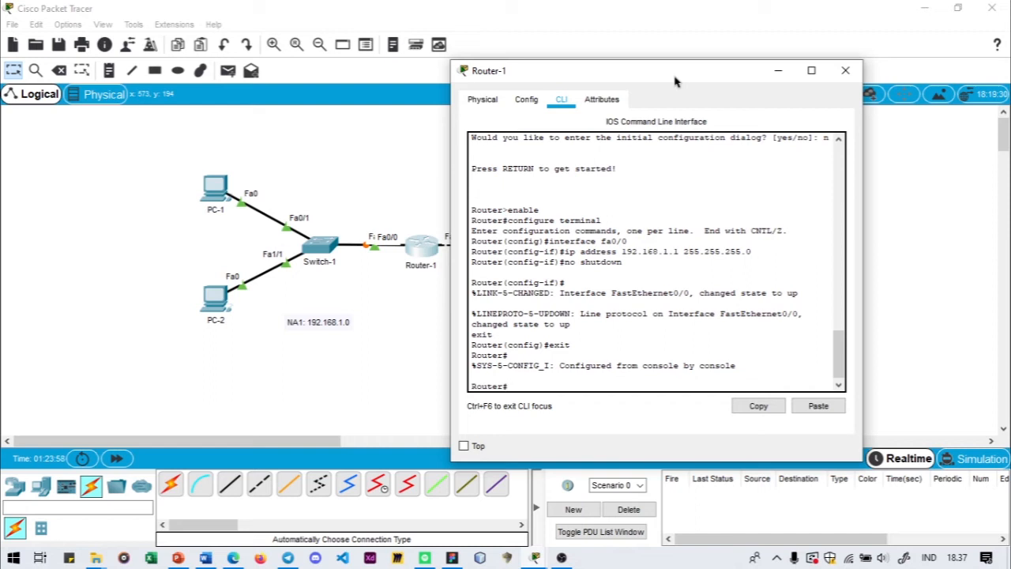
- Check the address and status of Router-1's fa0/0 with show ip interface brief
{"action": "type", "text": "show ip interface b"}
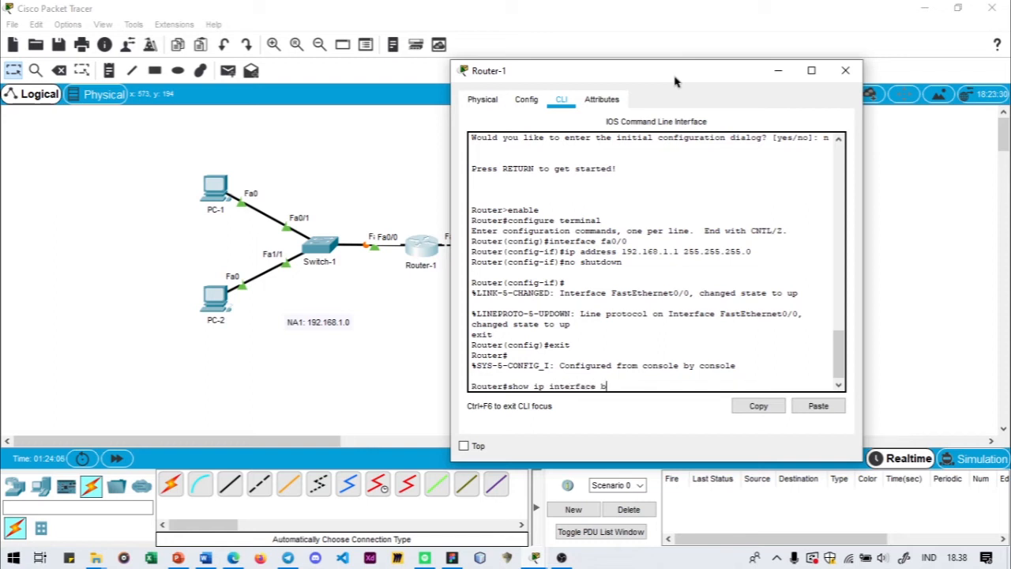
{"action": "type", "text": "rief"}
{"action": "key", "text": "Return"}
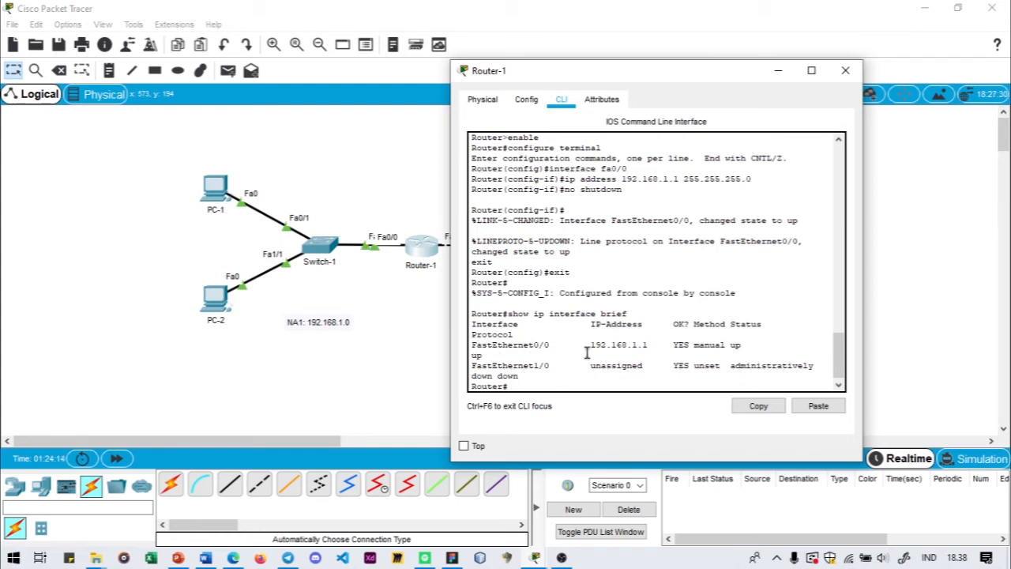
{"action": "left_click_drag", "start_coordinate": [590, 345], "coordinate": [731, 344]}
{"action": "left_click", "coordinate": [762, 348]}
{"action": "scroll", "coordinate": [703, 272], "scroll_direction": "down", "scroll_amount": 1}
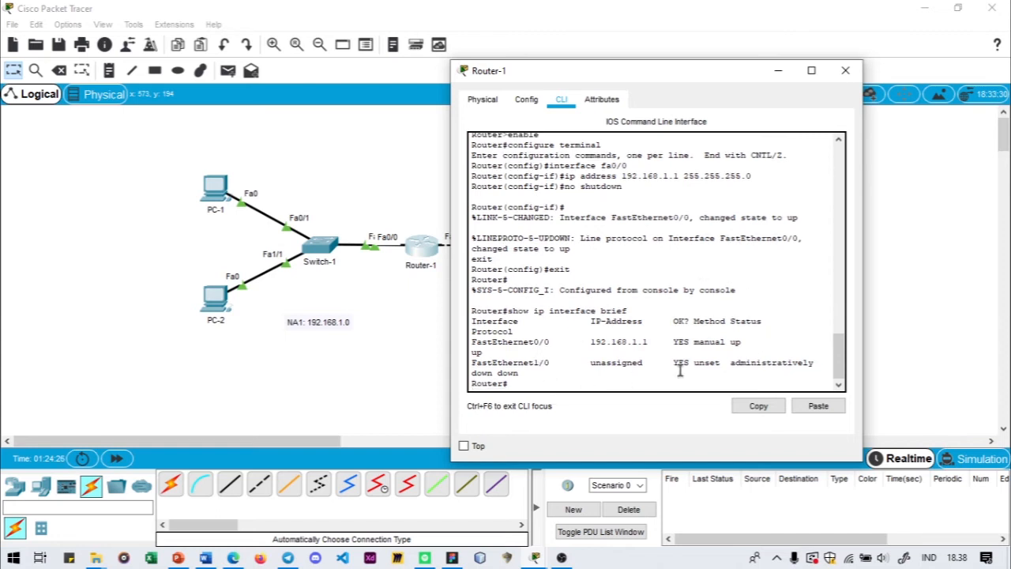
- Return to global configuration mode on Router-1 and enter interface configuration for fa1/0
{"action": "left_click_drag", "start_coordinate": [638, 82], "coordinate": [785, 83]}
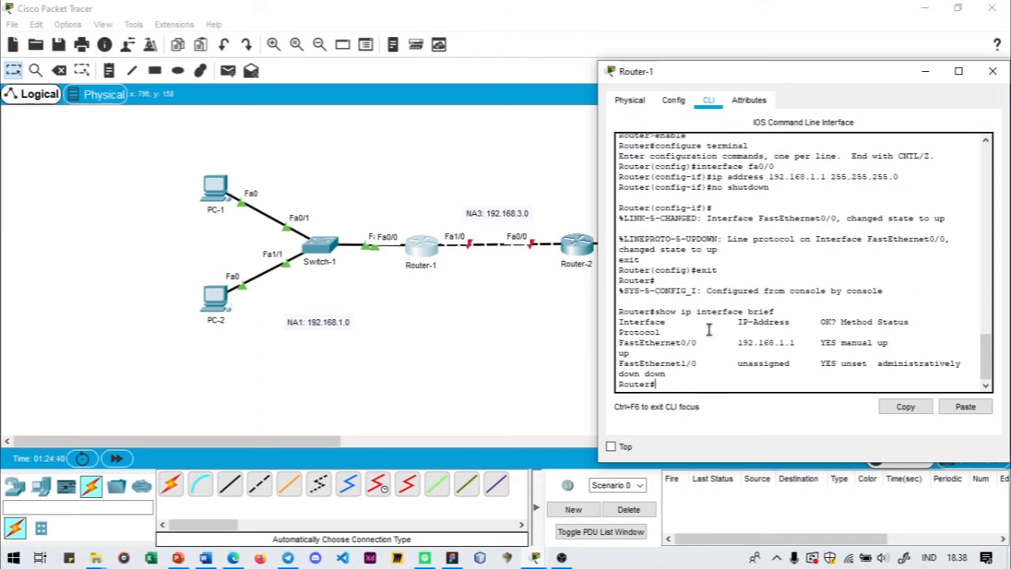
{"action": "scroll", "coordinate": [709, 328], "scroll_direction": "up", "scroll_amount": 2}
{"action": "scroll", "coordinate": [718, 320], "scroll_direction": "down", "scroll_amount": 2}
{"action": "scroll", "coordinate": [719, 357], "scroll_direction": "up", "scroll_amount": 2}
{"action": "scroll", "coordinate": [719, 354], "scroll_direction": "down", "scroll_amount": 2}
{"action": "type", "text": "configure t"}
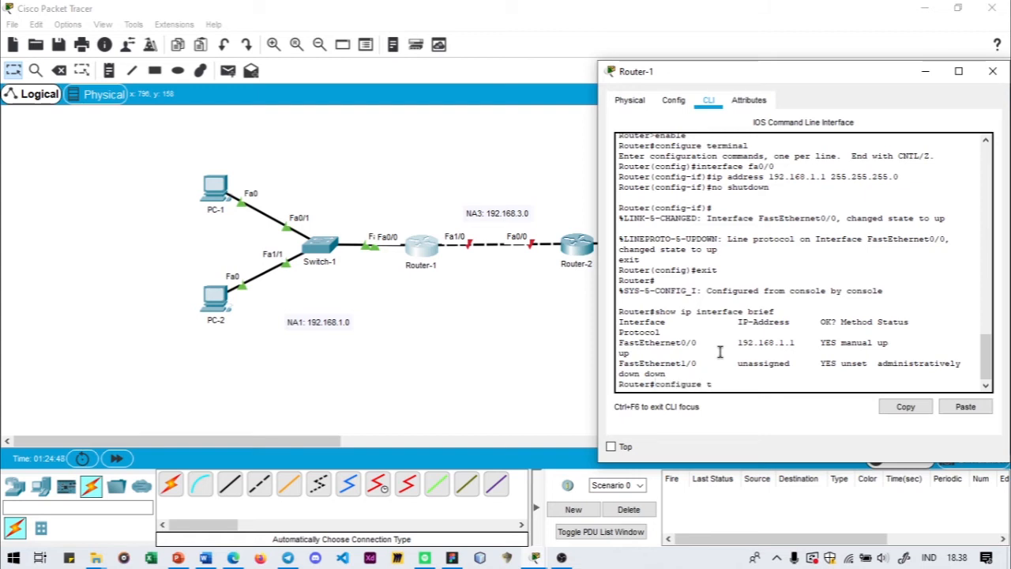
{"action": "type", "text": "ermi"}
{"action": "type", "text": "nal"}
{"action": "key", "text": "Return"}
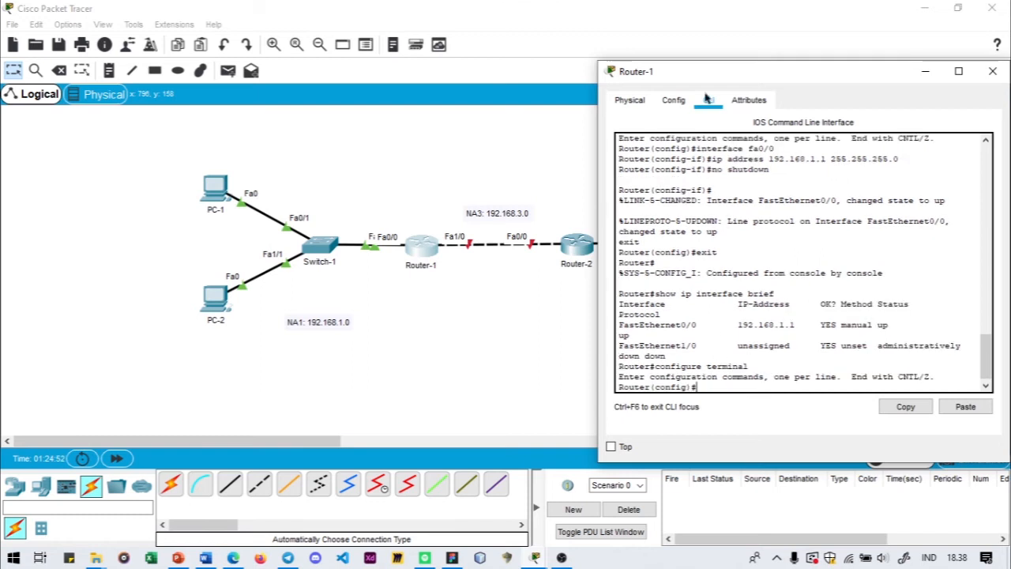
{"action": "left_click_drag", "start_coordinate": [728, 75], "coordinate": [679, 79]}
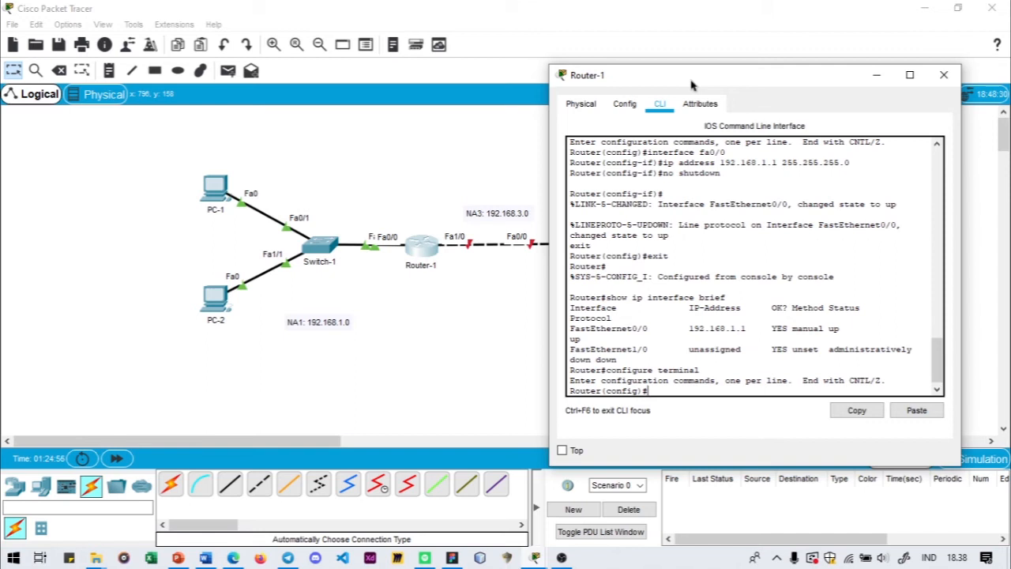
{"action": "type", "text": "interface fa1/0"}
{"action": "key", "text": "Return"}
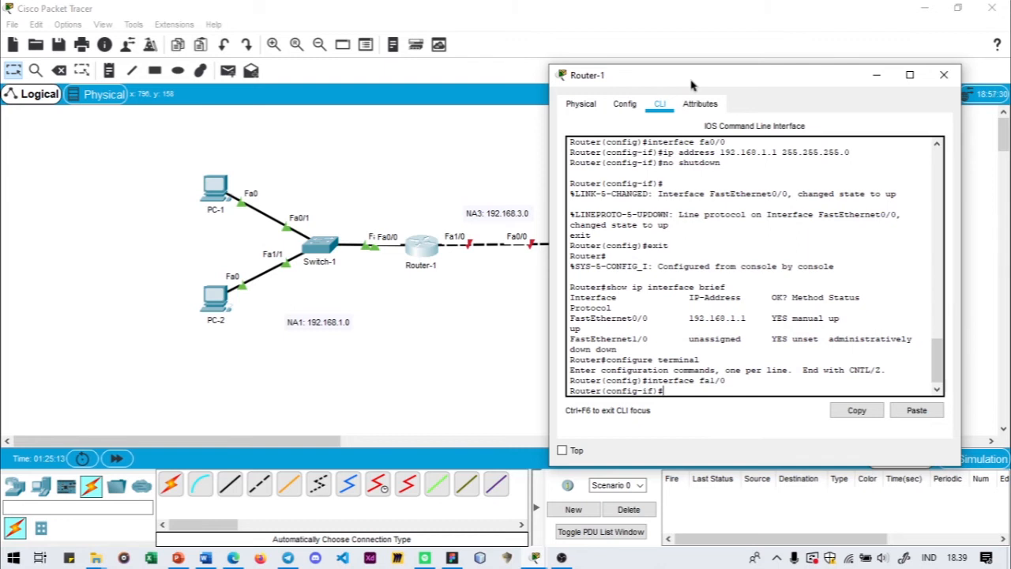
- Assign IP address 192.168.3.1 with subnet mask 255.255.255.0 to Router-1's fa1/0 interface
{"action": "type", "text": "ip address 192.168.3.1 "}
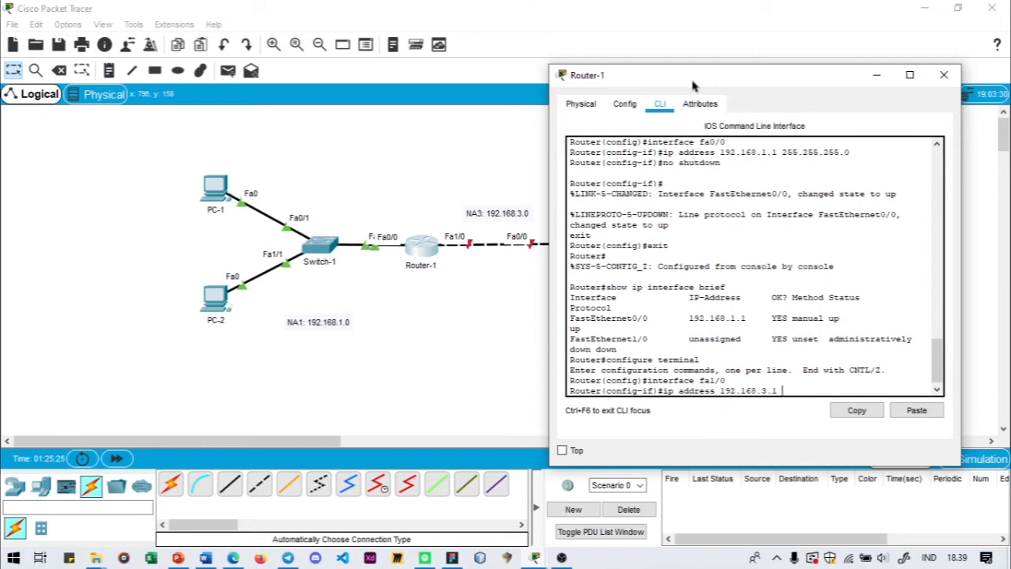
{"action": "type", "text": "255.255.255.0"}
{"action": "key", "text": "Return"}
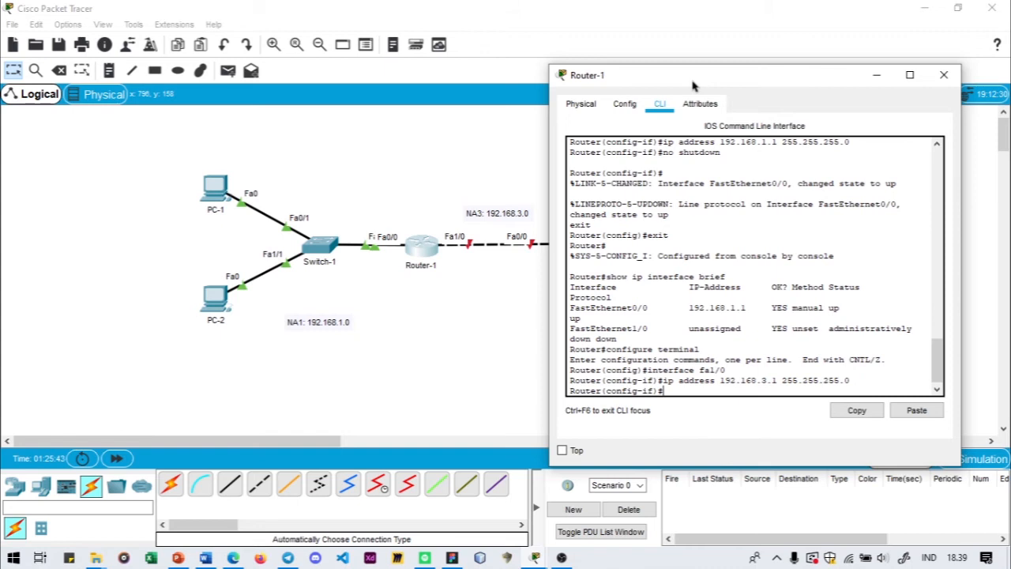
- Activate Router-1's fa1/0 interface with no shutdown and exit back to privileged mode
{"action": "type", "text": "no s"}
{"action": "key", "text": "BackSpace"}
{"action": "type", "text": "hutdown"}
{"action": "key", "text": "Return"}
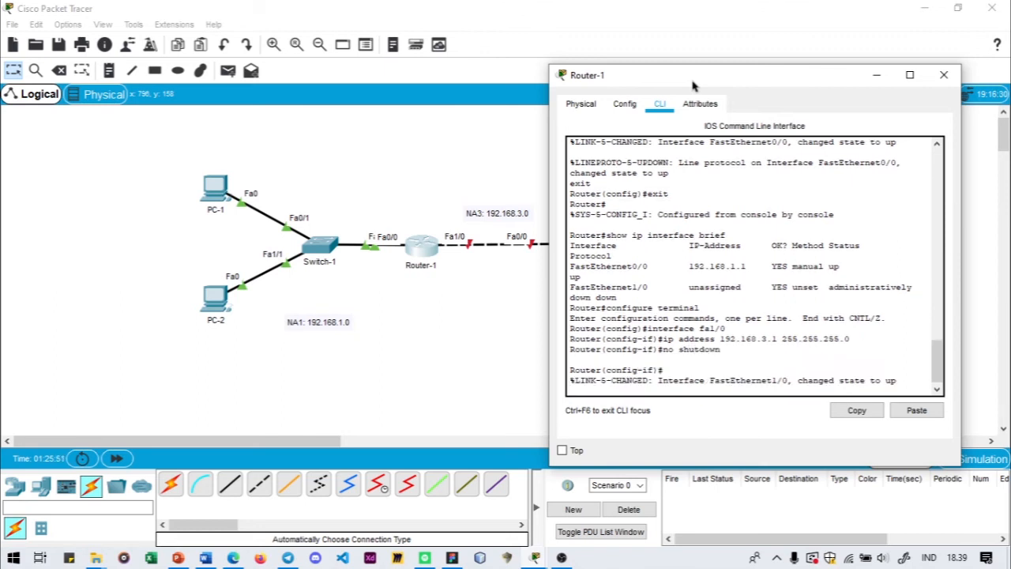
{"action": "type", "text": "exit"}
{"action": "key", "text": "Return"}
{"action": "type", "text": "exit"}
{"action": "key", "text": "Return"}
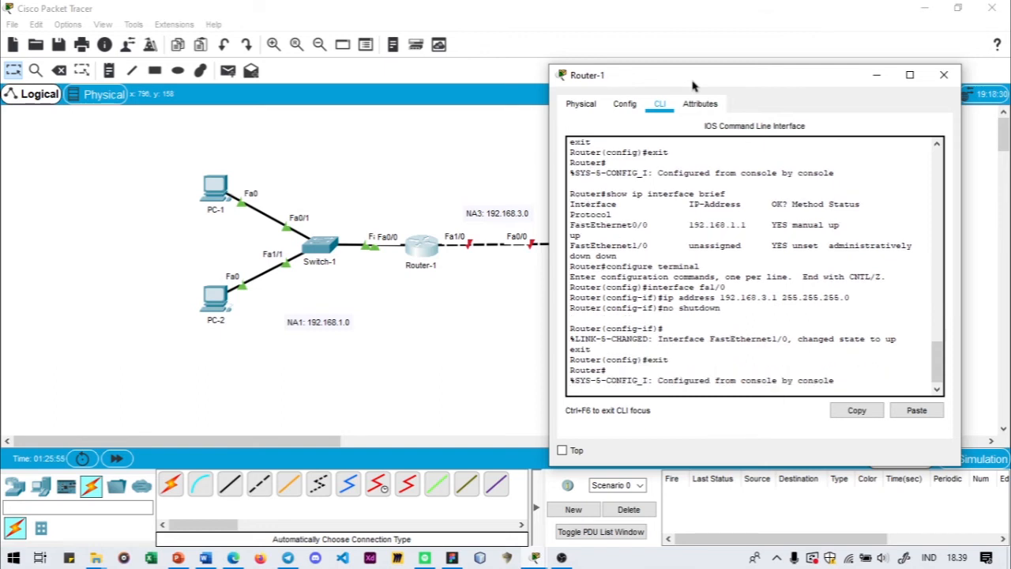
{"action": "key", "text": "Return"}
- Check both Router-1 interfaces with show ip interface brief and close the device window
{"action": "type", "text": "sho"}
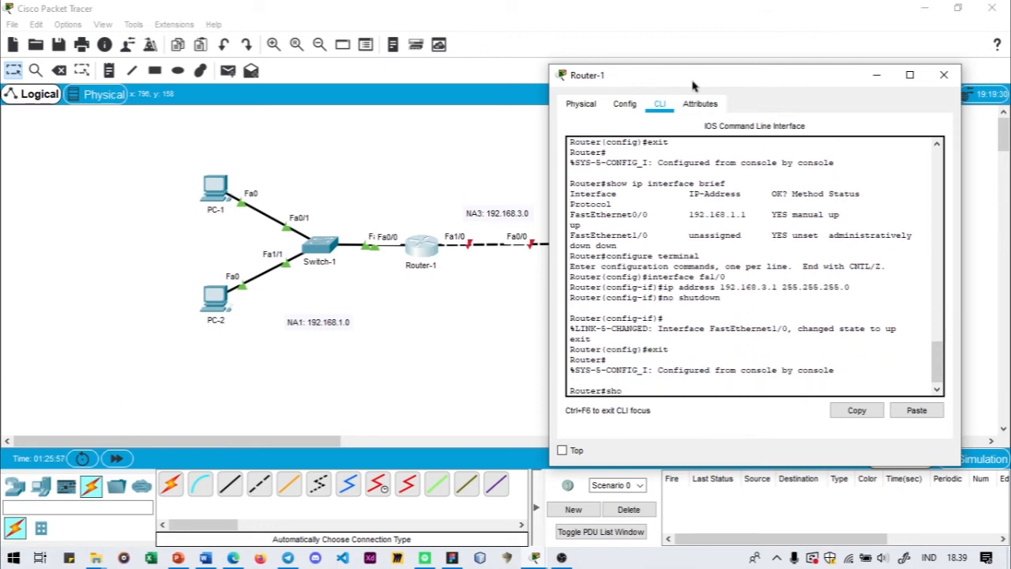
{"action": "type", "text": "o"}
{"action": "key", "text": "BackSpace"}
{"action": "type", "text": "w ip interface brief"}
{"action": "key", "text": "Return"}
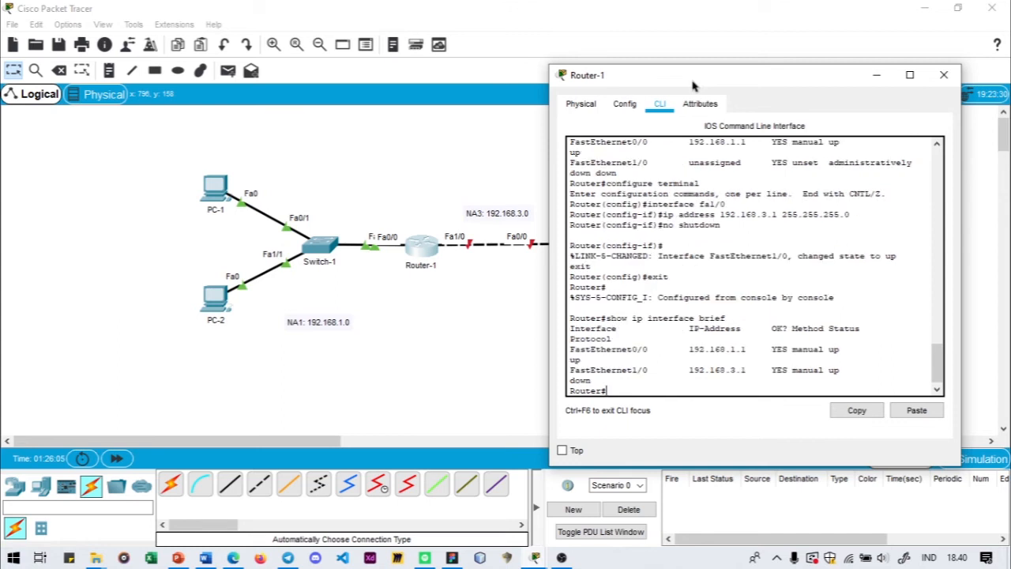
{"action": "scroll", "coordinate": [614, 340], "scroll_direction": "down", "scroll_amount": 1}
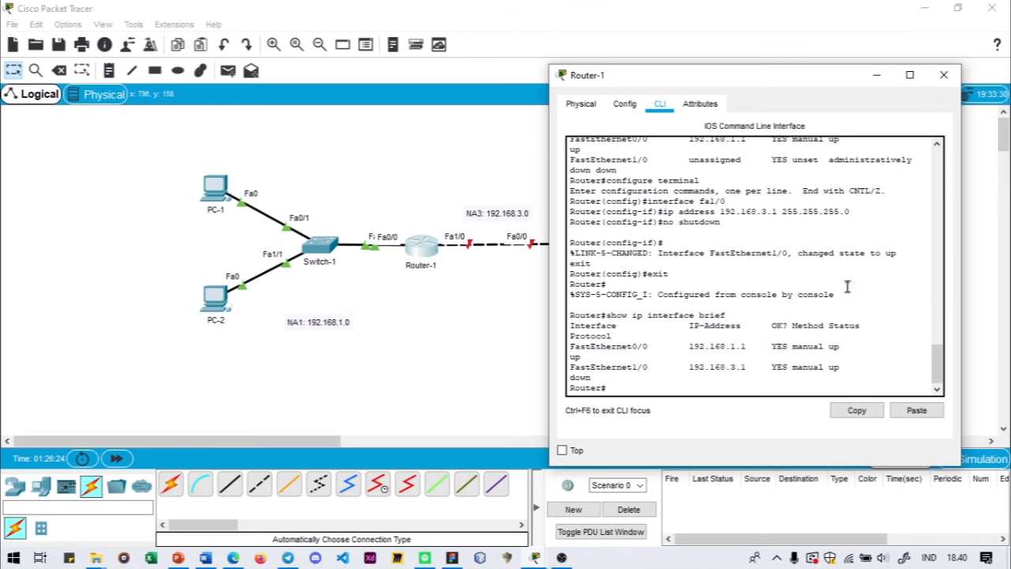
{"action": "left_click", "coordinate": [943, 74]}
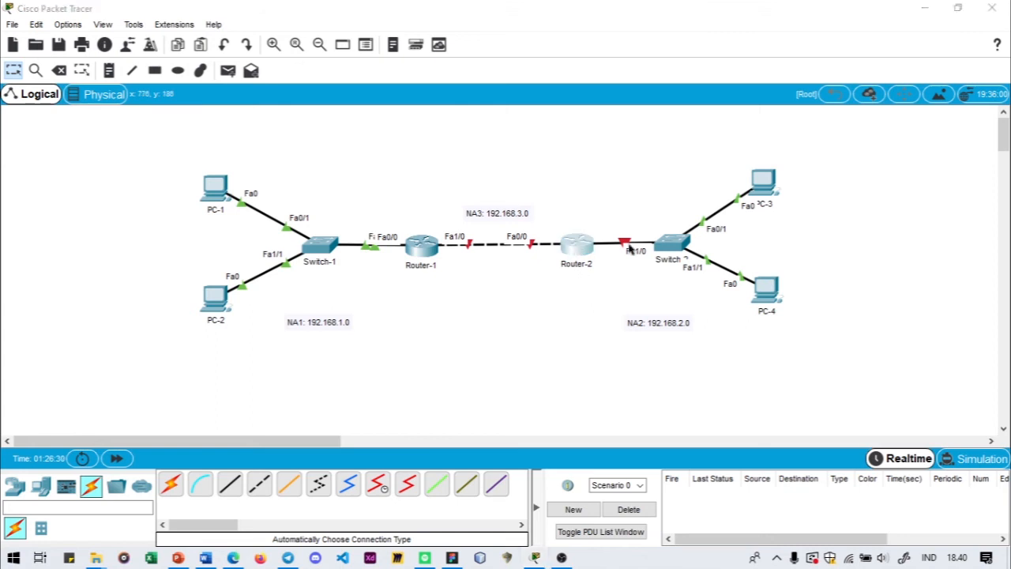
- Open Router-2's command-line interface and start the console session
{"action": "left_click", "coordinate": [577, 245]}
{"action": "left_click_drag", "start_coordinate": [538, 75], "coordinate": [372, 95]}
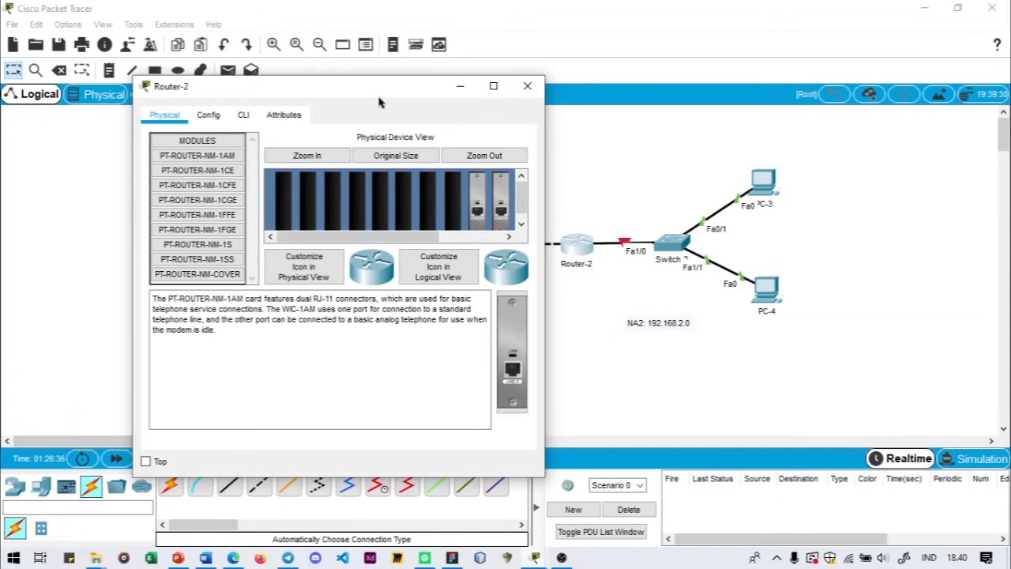
{"action": "left_click_drag", "start_coordinate": [380, 103], "coordinate": [307, 103]}
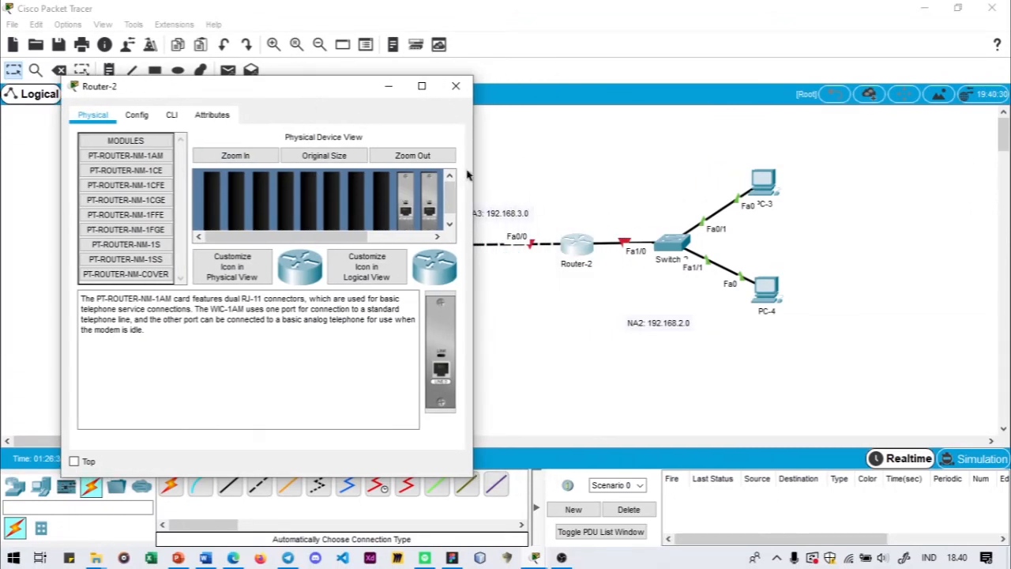
{"action": "left_click_drag", "start_coordinate": [275, 93], "coordinate": [828, 104]}
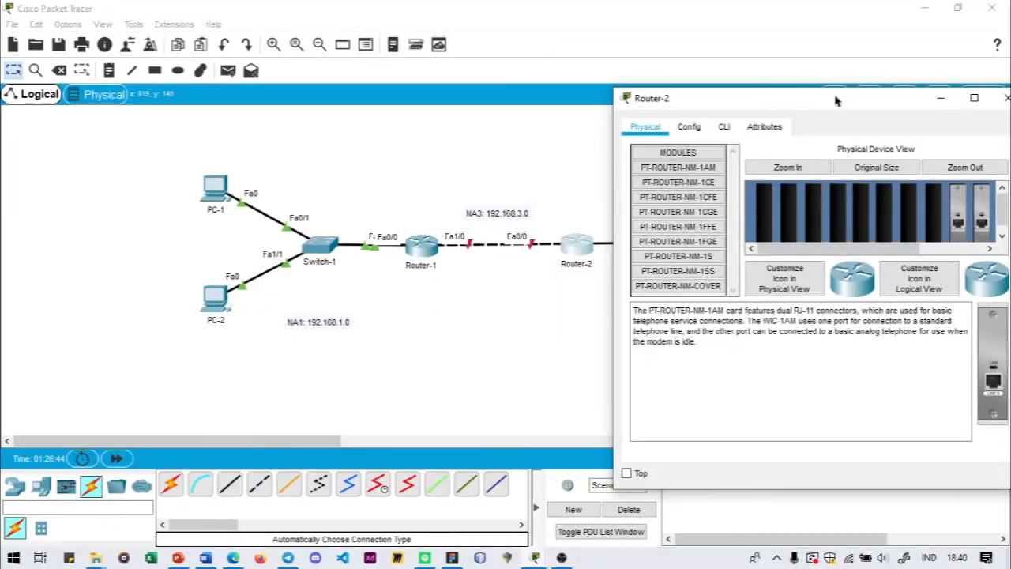
{"action": "left_click_drag", "start_coordinate": [836, 103], "coordinate": [355, 100]}
{"action": "left_click", "coordinate": [227, 137]}
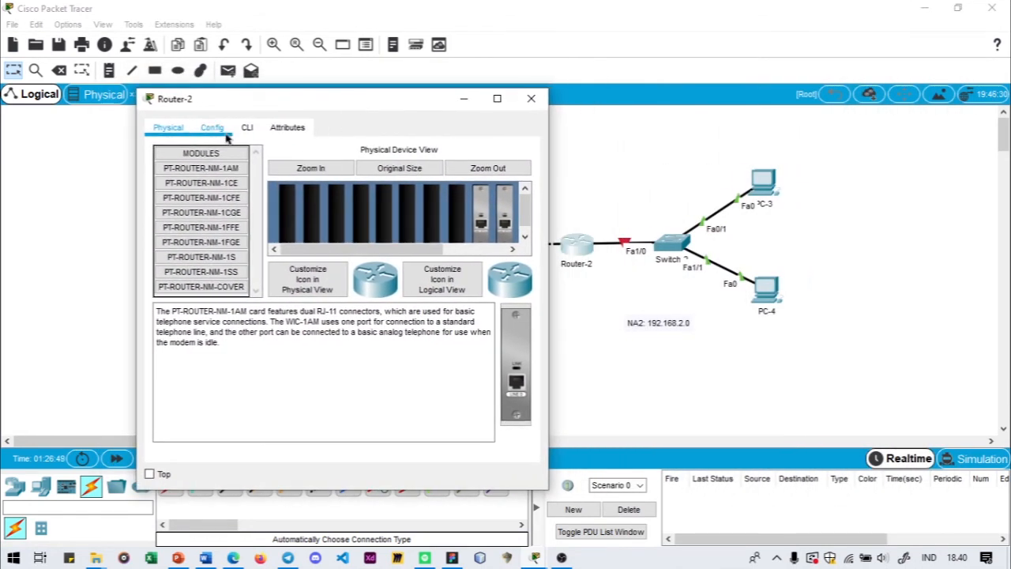
{"action": "left_click", "coordinate": [247, 129]}
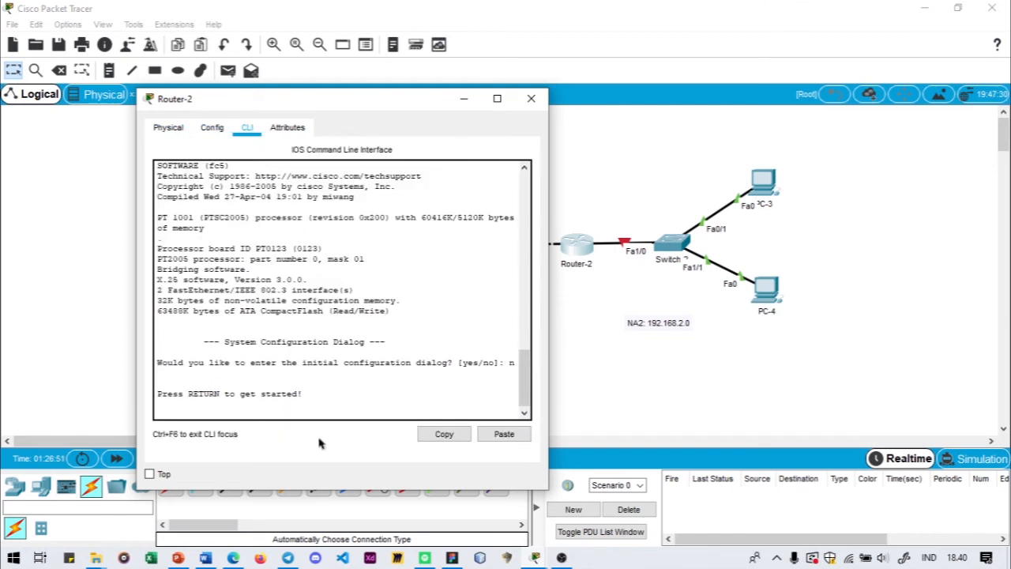
{"action": "key", "text": "Return"}
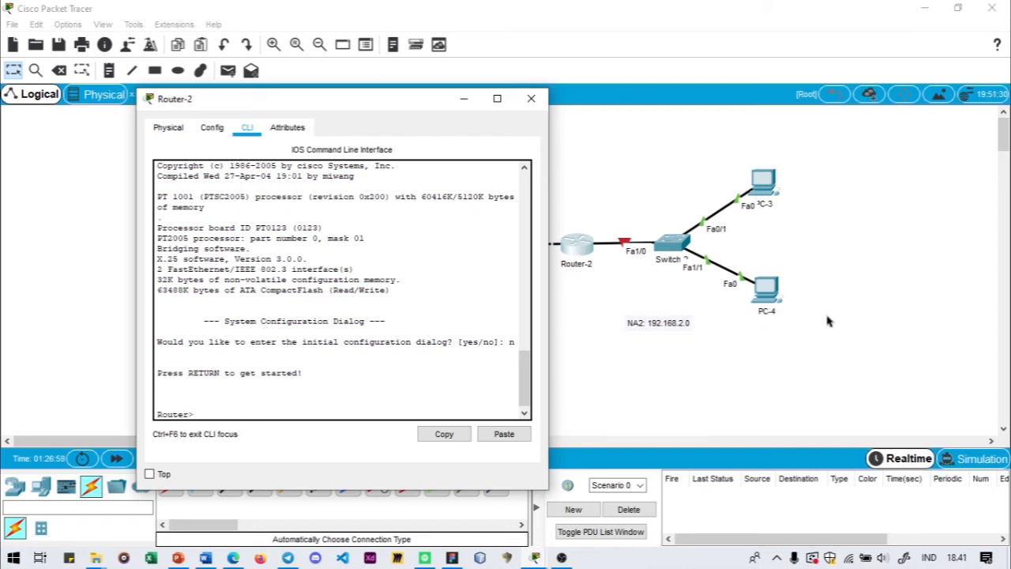
- Shift the second switch with PC-3 and PC-4 slightly away from Router-2, and return to Router-2's CLI
{"action": "left_click_drag", "start_coordinate": [835, 311], "coordinate": [660, 175]}
{"action": "left_click_drag", "start_coordinate": [682, 251], "coordinate": [699, 252]}
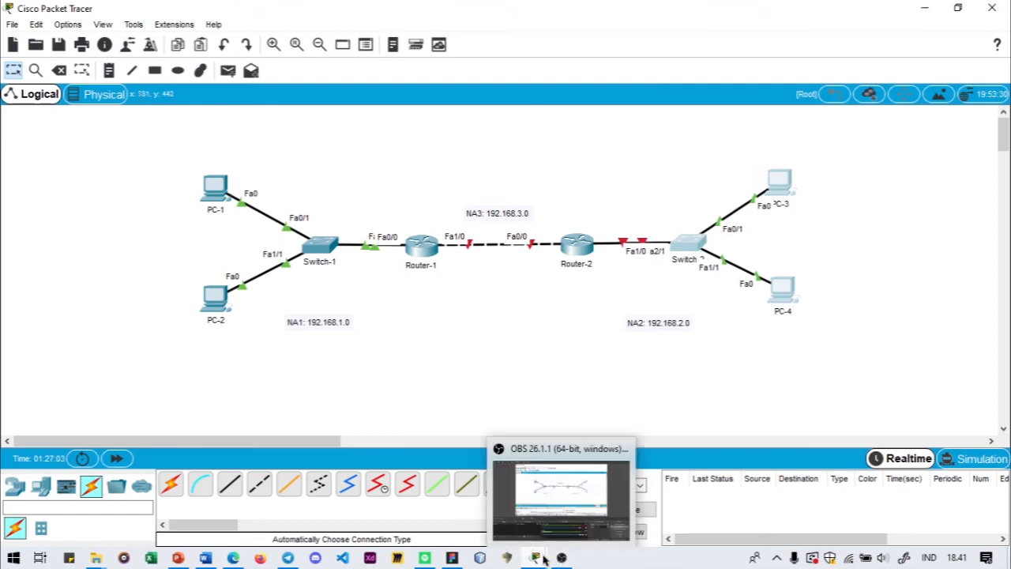
{"action": "mouse_move", "coordinate": [537, 558]}
{"action": "left_click", "coordinate": [588, 518]}
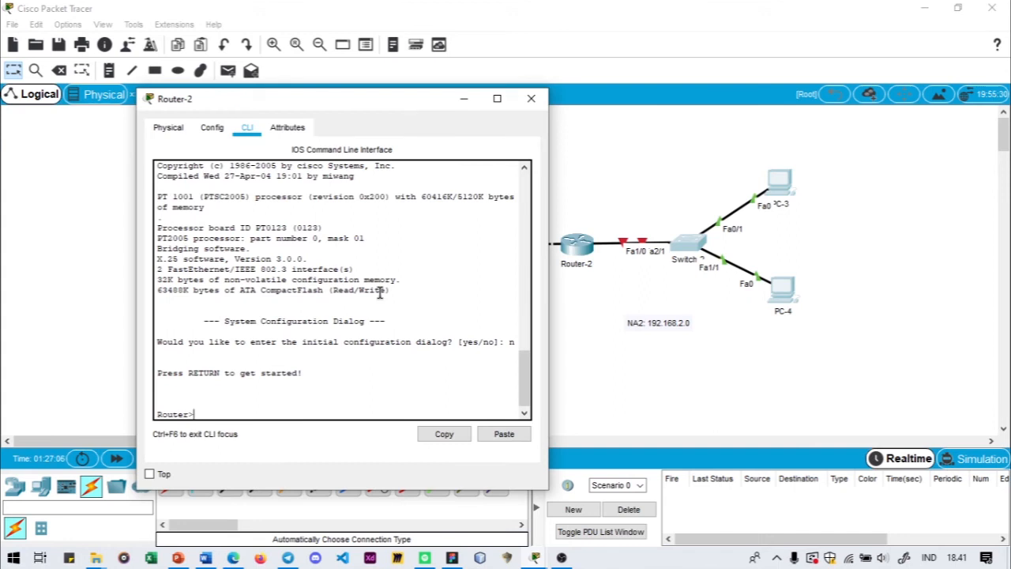
- Enter privileged mode on Router-2 with enable and go into global configuration mode with configure terminal
{"action": "type", "text": "co"}
{"action": "key", "text": "BackSpace"}
{"action": "key", "text": "BackSpace"}
{"action": "type", "text": "enable"}
{"action": "key", "text": "Return"}
{"action": "type", "text": "con"}
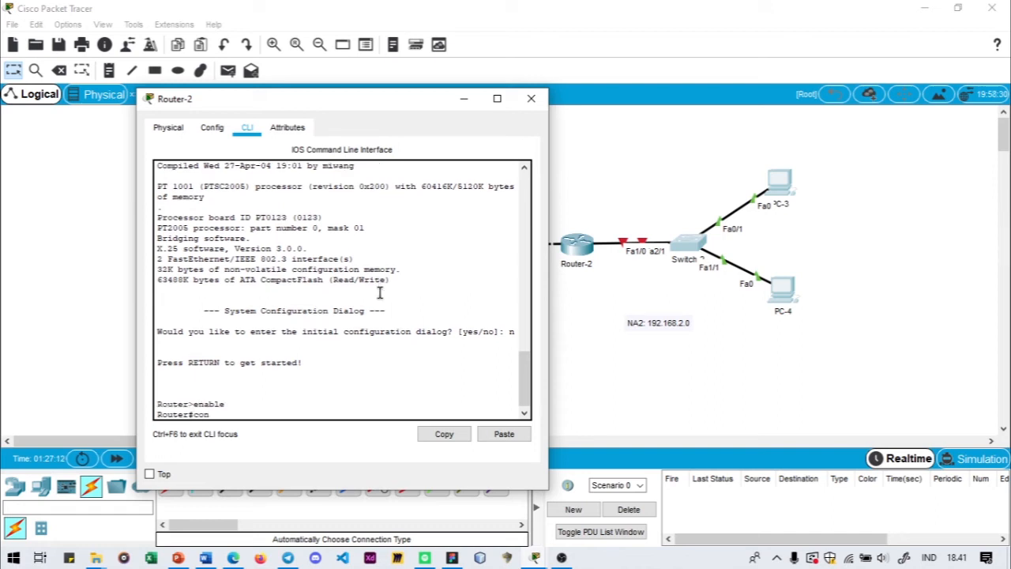
{"action": "type", "text": "figure terminal"}
{"action": "key", "text": "Return"}
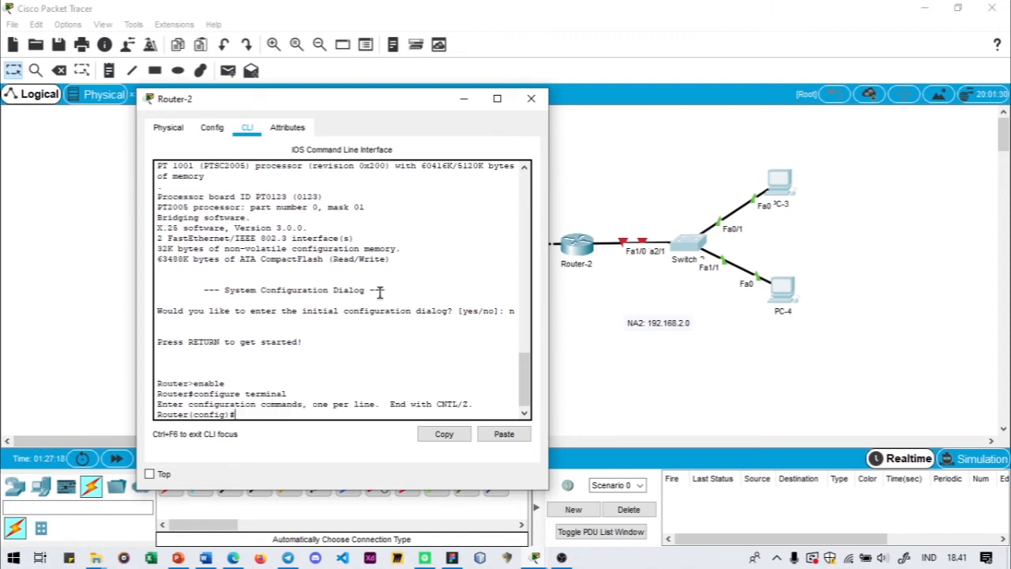
- Enter interface configuration for fa1/0 on Router-2
{"action": "type", "text": "interface fa1/0"}
{"action": "key", "text": "Return"}
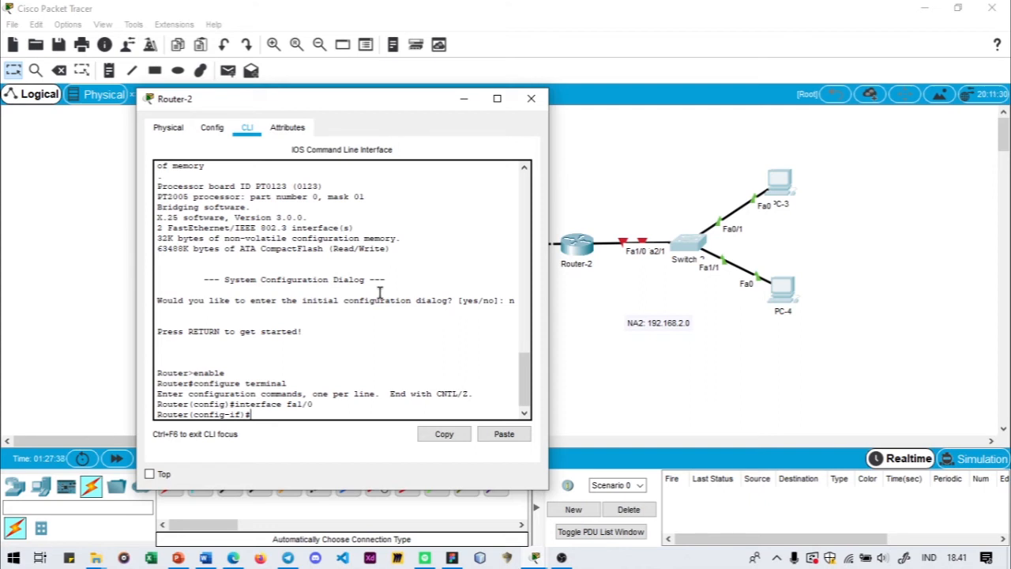
- Assign IP address 192.168.2.1 with subnet mask 255.255.255.0 to Router-2's fa1/0 interface
{"action": "type", "text": "ip address 192"}
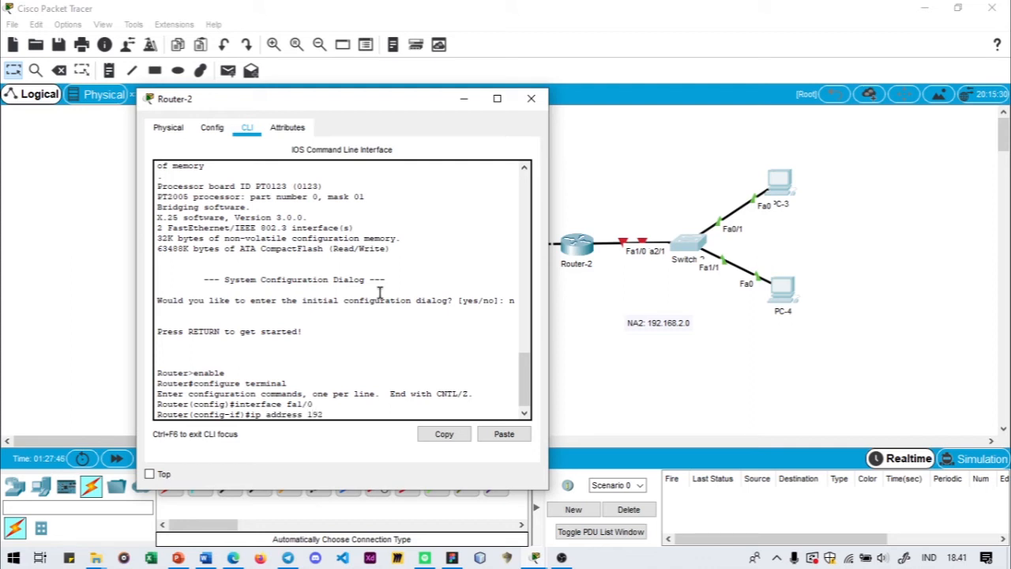
{"action": "type", "text": ".168.2.1 255.255.255.0"}
{"action": "key", "text": "Return"}
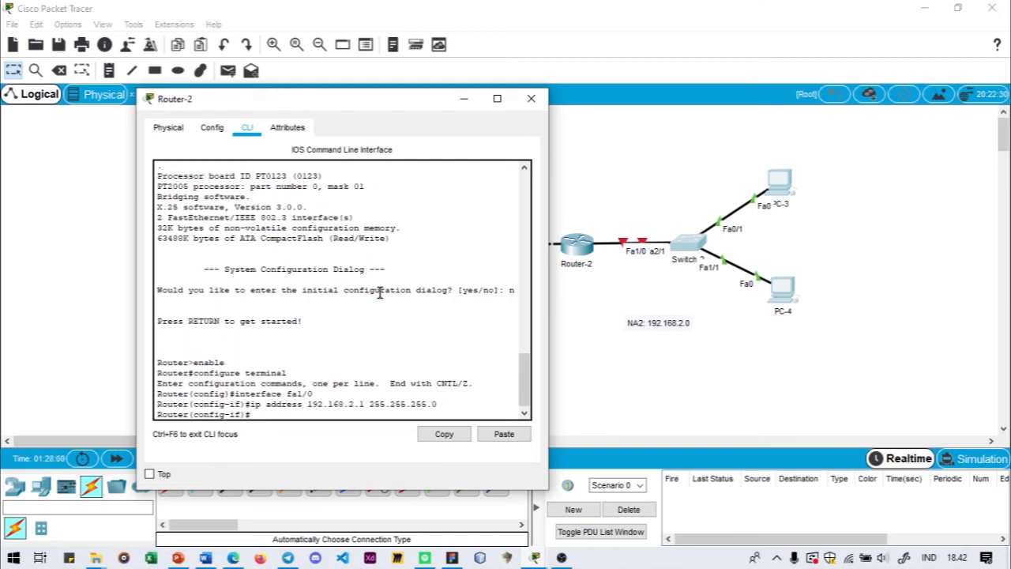
- Activate Router-2's fa1/0 interface with no shutdown and exit back to privileged mode
{"action": "type", "text": "no shutdown"}
{"action": "key", "text": "Return"}
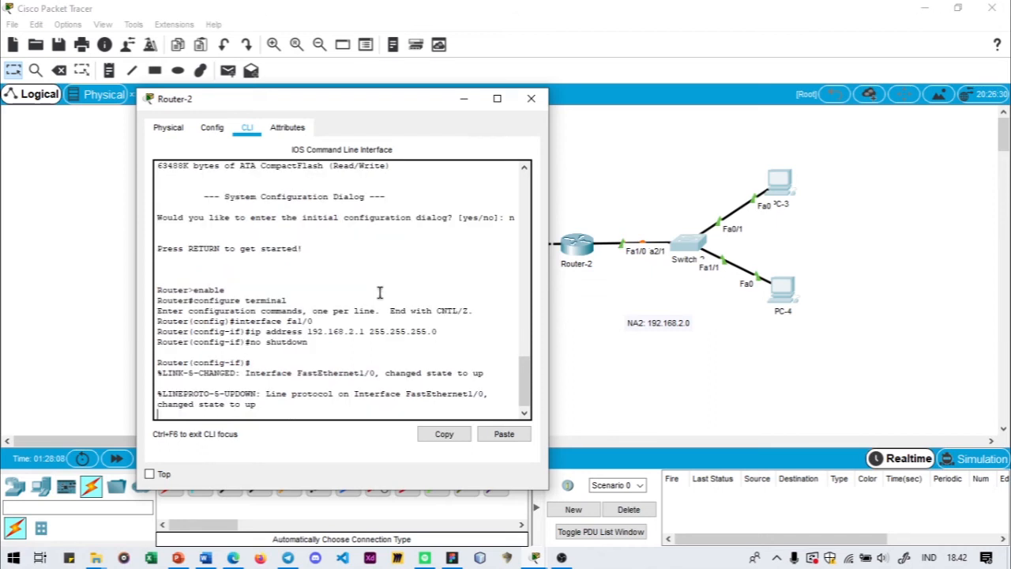
{"action": "type", "text": "exit"}
{"action": "key", "text": "Return"}
{"action": "type", "text": "exit"}
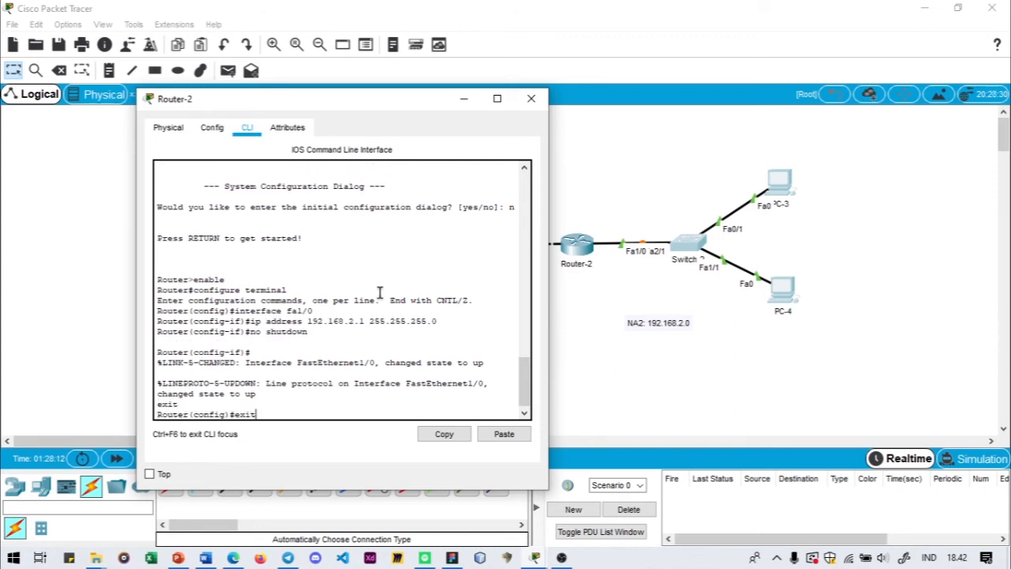
{"action": "key", "text": "Return"}
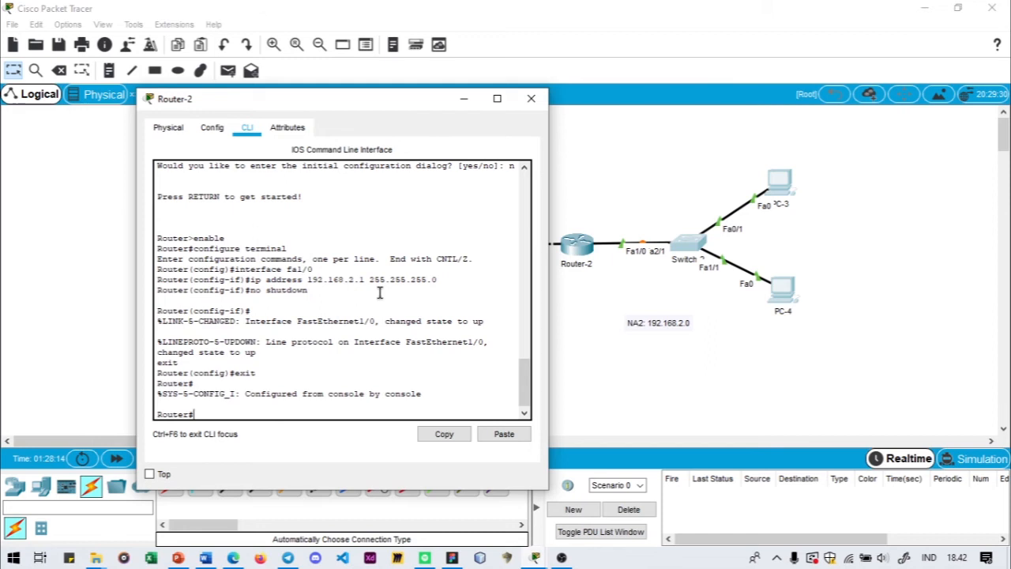
- Run show ip interface brief on Router-2 and check the addresses and status of both FastEthernet interfaces
{"action": "type", "text": "show ip d"}
{"action": "key", "text": "BackSpace"}
{"action": "type", "text": "brief"}
{"action": "key", "text": "BackSpace"}
{"action": "key", "text": "BackSpace"}
{"action": "key", "text": "BackSpace"}
{"action": "key", "text": "BackSpace"}
{"action": "type", "text": "interfae"}
{"action": "key", "text": "BackSpace"}
{"action": "type", "text": "ce brief"}
{"action": "key", "text": "Return"}
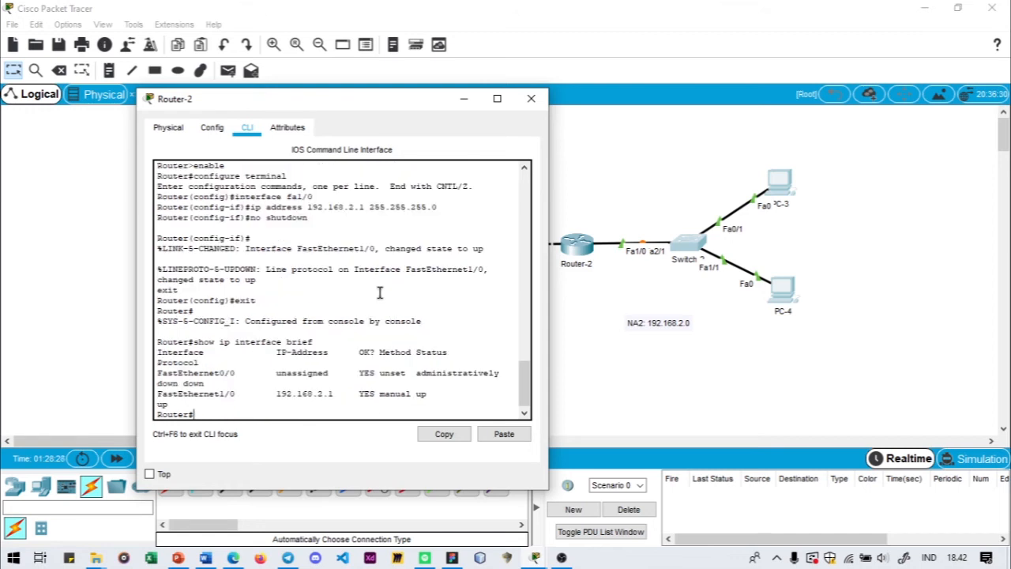
{"action": "left_click_drag", "start_coordinate": [220, 395], "coordinate": [228, 397]}
{"action": "left_click_drag", "start_coordinate": [276, 394], "coordinate": [335, 393]}
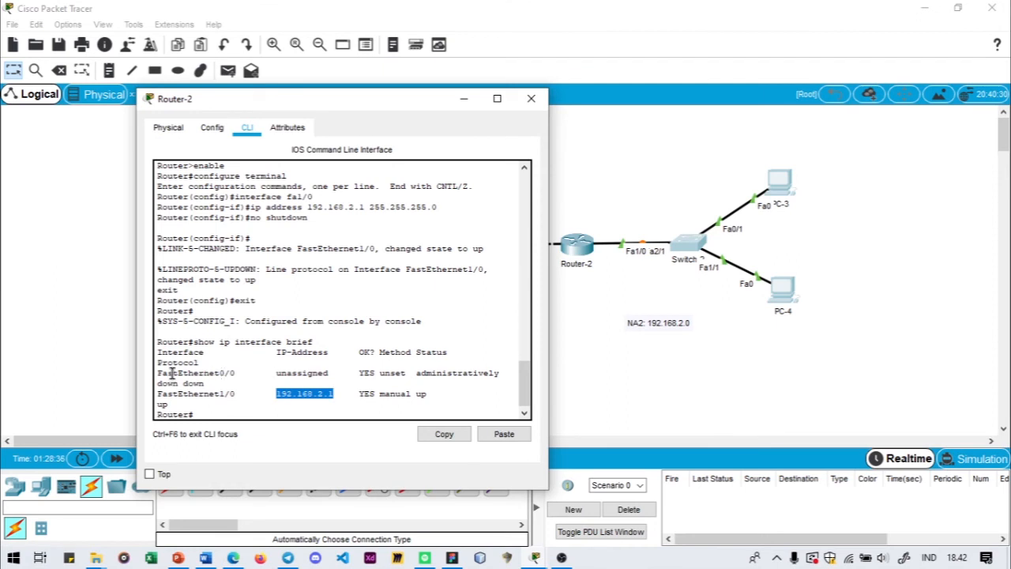
{"action": "left_click_drag", "start_coordinate": [158, 373], "coordinate": [219, 375]}
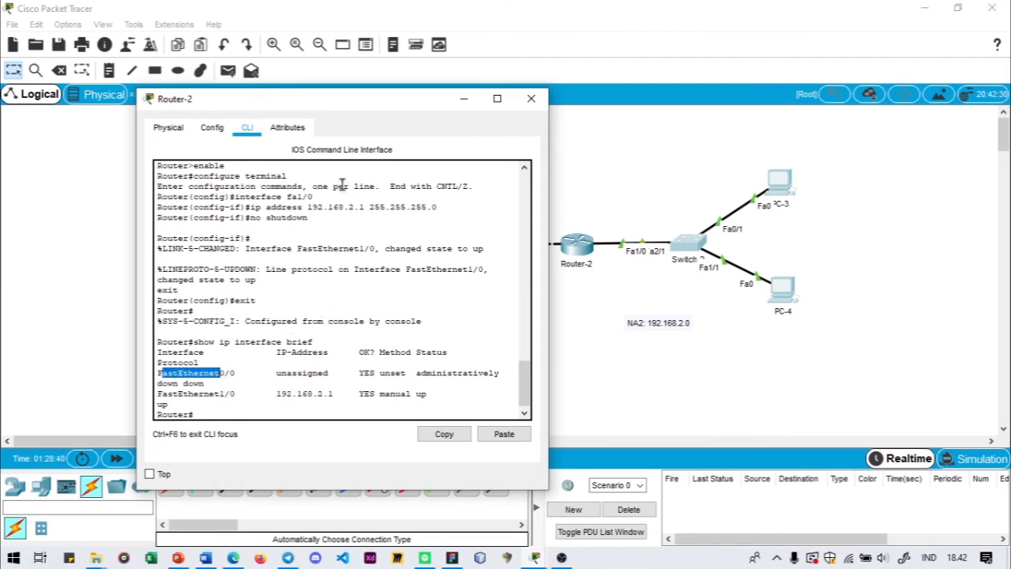
{"action": "left_click", "coordinate": [249, 409]}
{"action": "key", "text": "Return"}
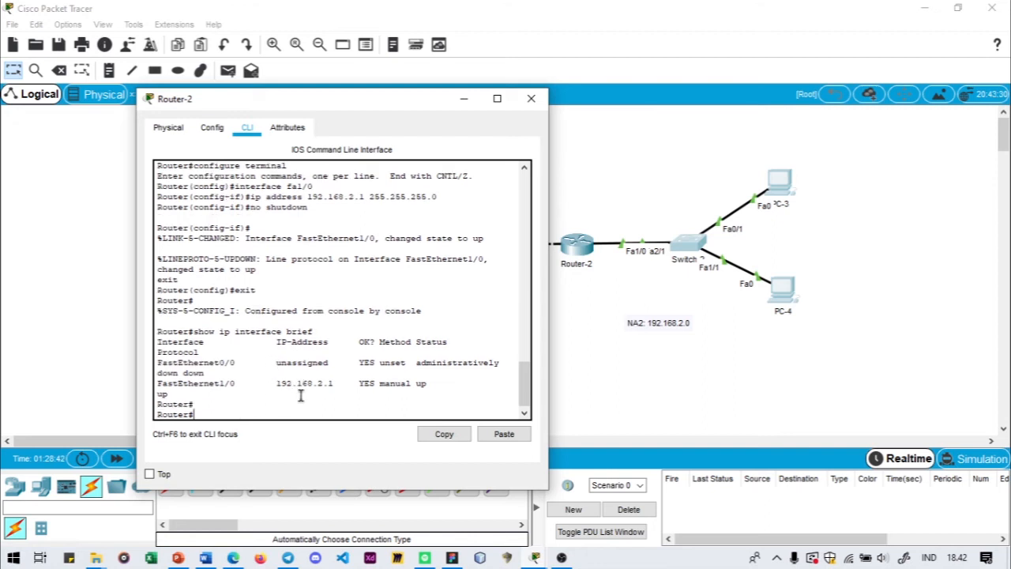
{"action": "key", "text": "Return"}
{"action": "key", "text": "Return"}
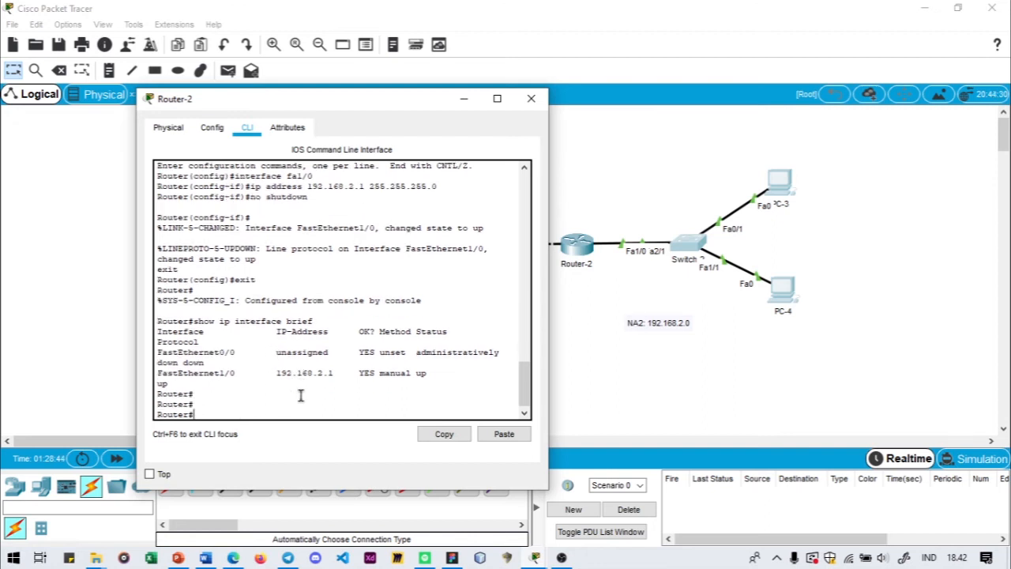
- Return to global configuration mode on Router-2 and move its window clear of the NA3 link labels
{"action": "type", "text": "co"}
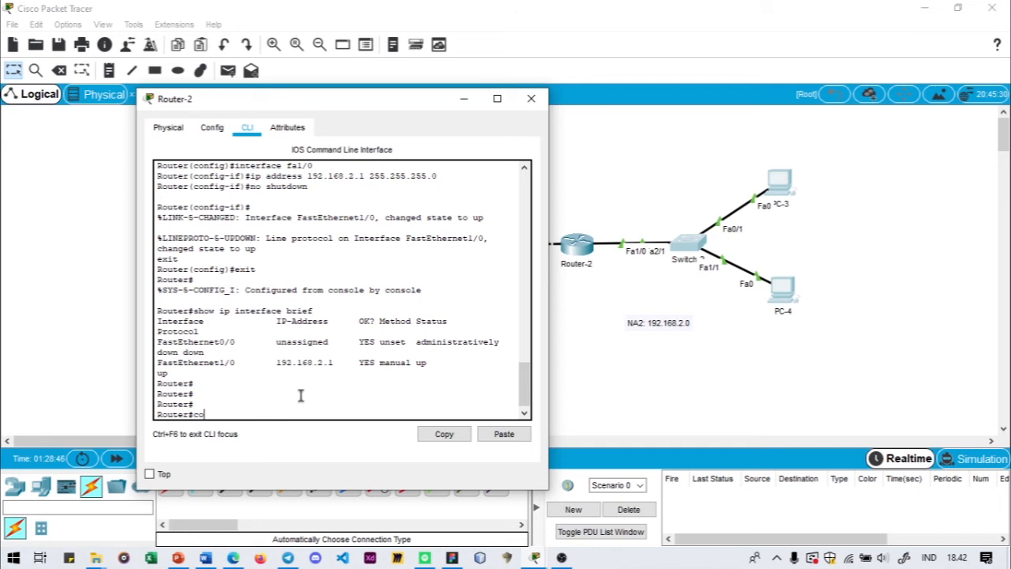
{"action": "type", "text": "nfigure terminal"}
{"action": "key", "text": "Return"}
{"action": "left_click_drag", "start_coordinate": [240, 109], "coordinate": [662, 89]}
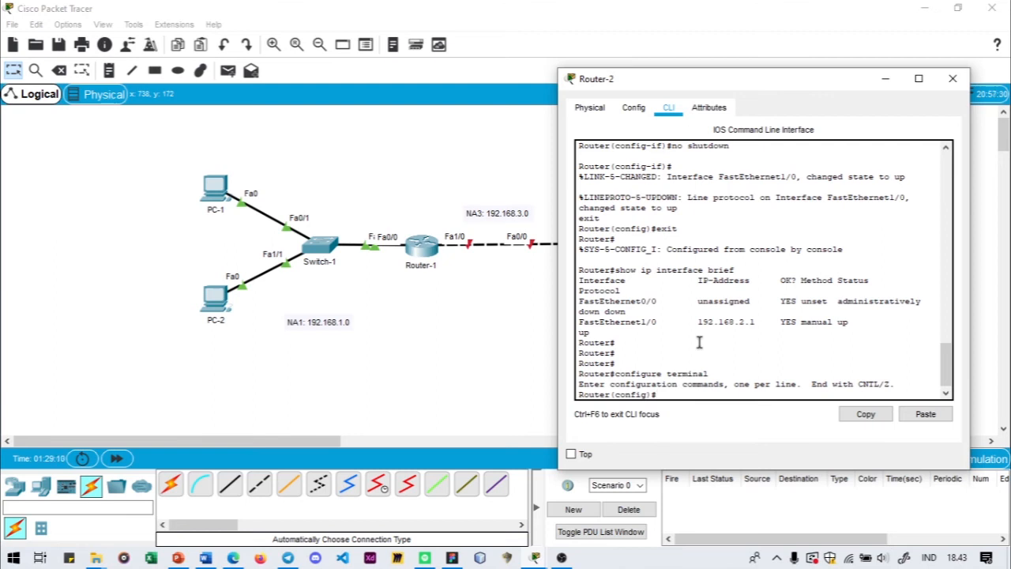
- Try to assign IP address 192.168.3.2 with subnet mask 255.255.255.0 directly from Router-2's global configuration mode
{"action": "type", "text": "ip address 192.168"}
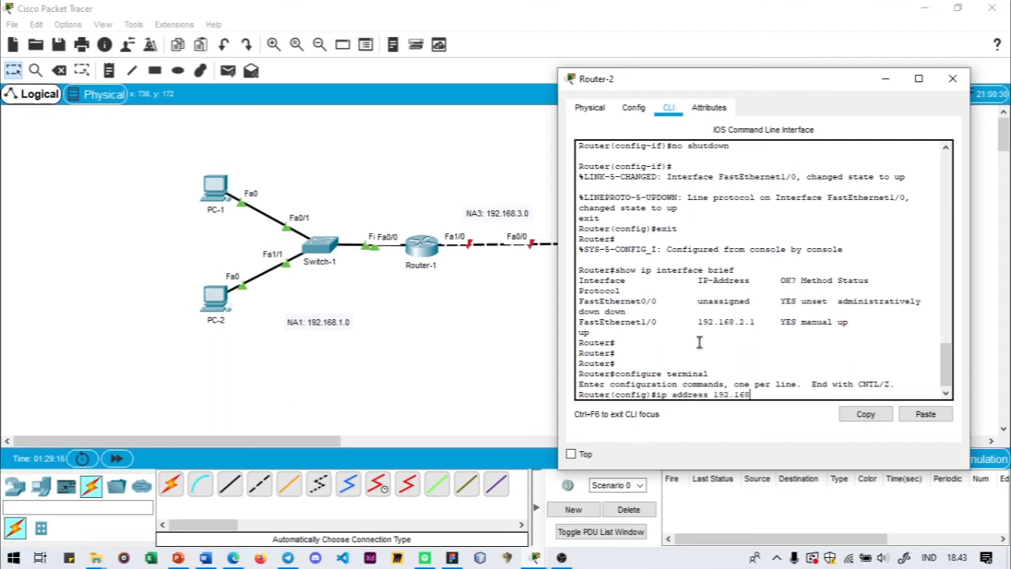
{"action": "type", "text": ".3.2 255.255.255.0"}
{"action": "key", "text": "Return"}
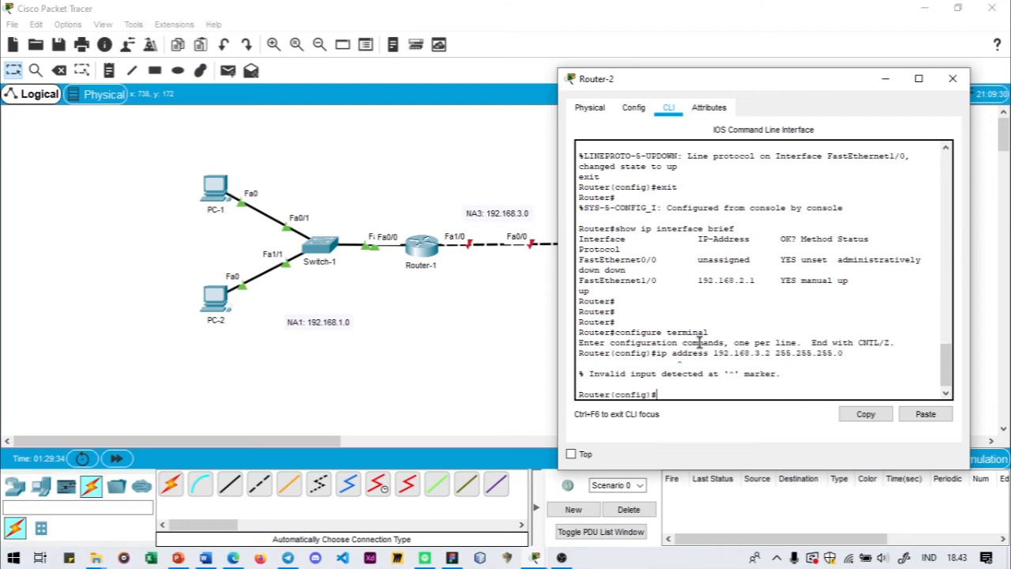
- Enter interface configuration for fa0/0 on Router-2 and assign it IP address 192.168.3.2 with subnet mask 255.255.255.0
{"action": "type", "text": "interface fa0/0"}
{"action": "key", "text": "Return"}
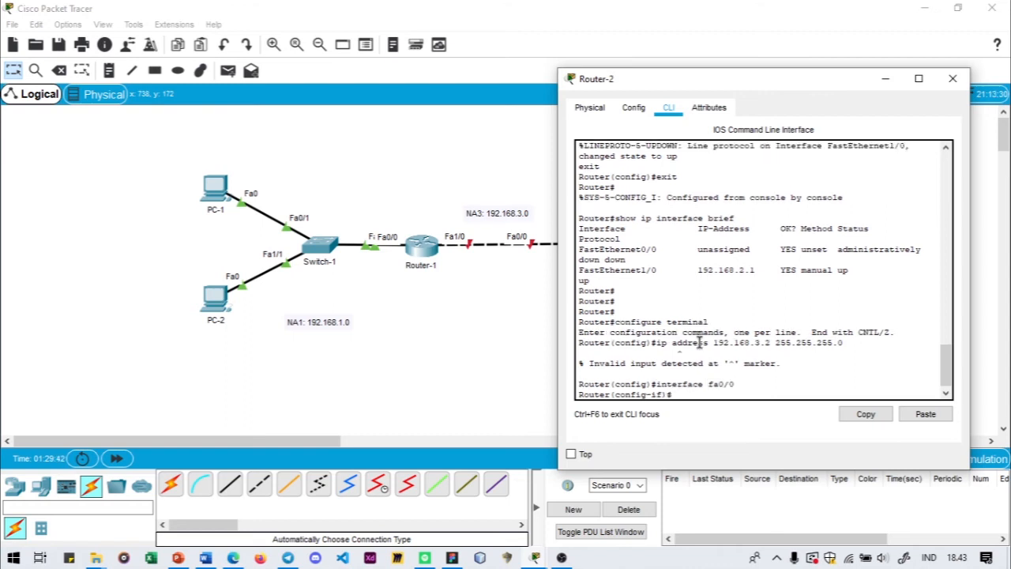
{"action": "key", "text": "Up"}
{"action": "key", "text": "Up"}
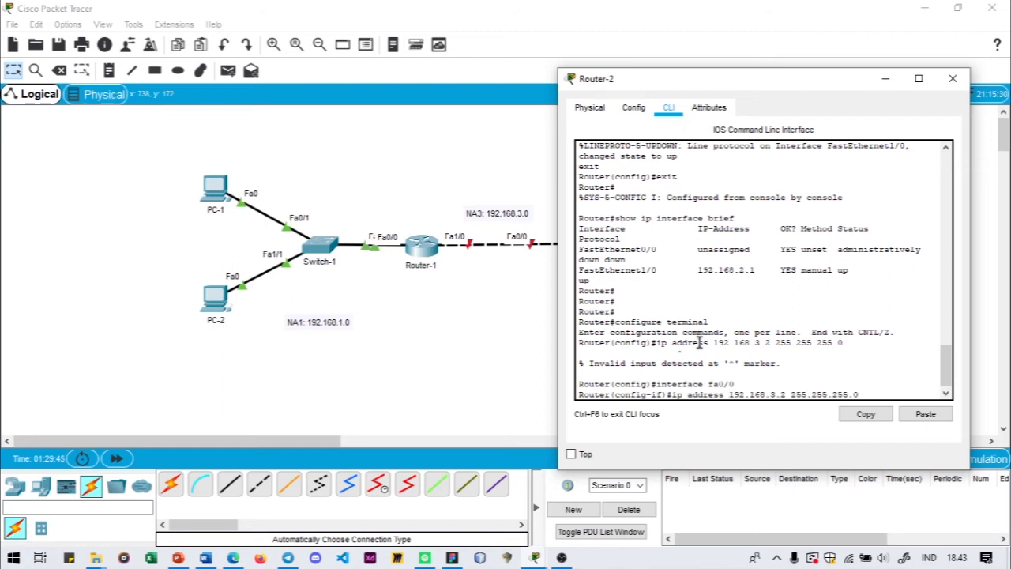
{"action": "key", "text": "Return"}
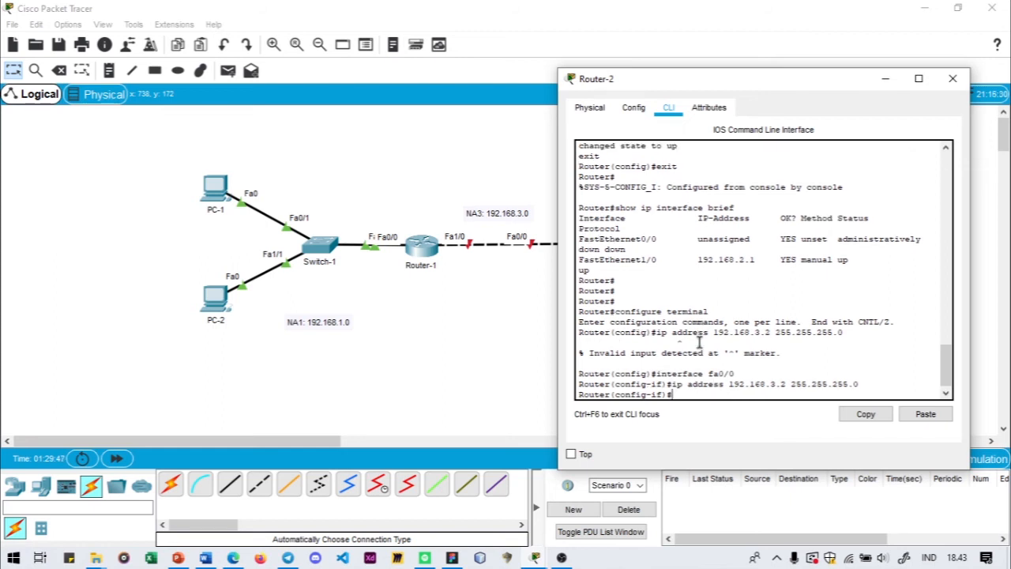
- Activate Router-2's fa0/0 interface with no shutdown and exit back to privileged mode
{"action": "type", "text": "no shuw"}
{"action": "type", "text": "down"}
{"action": "key", "text": "Return"}
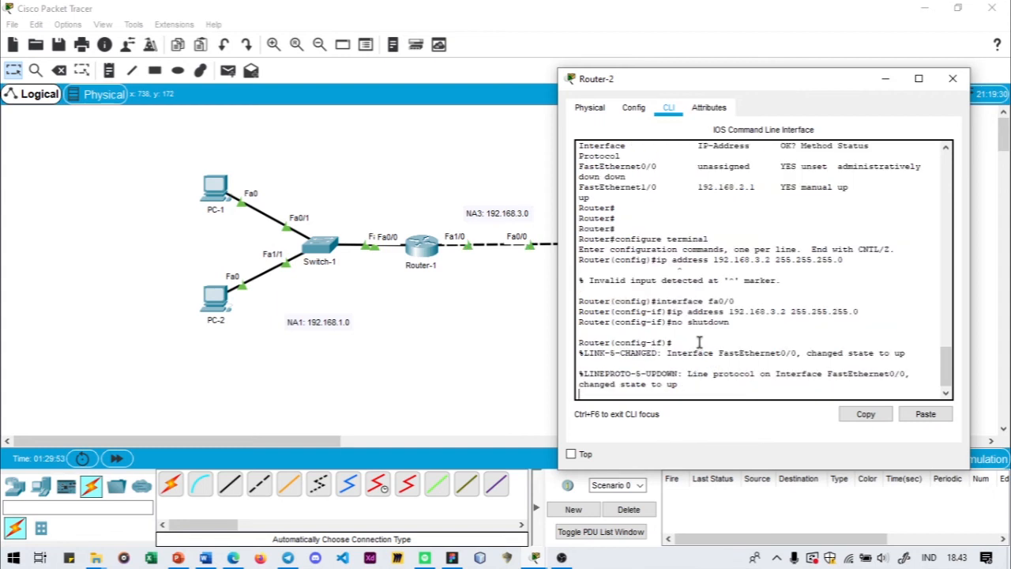
{"action": "type", "text": "exit"}
{"action": "key", "text": "Return"}
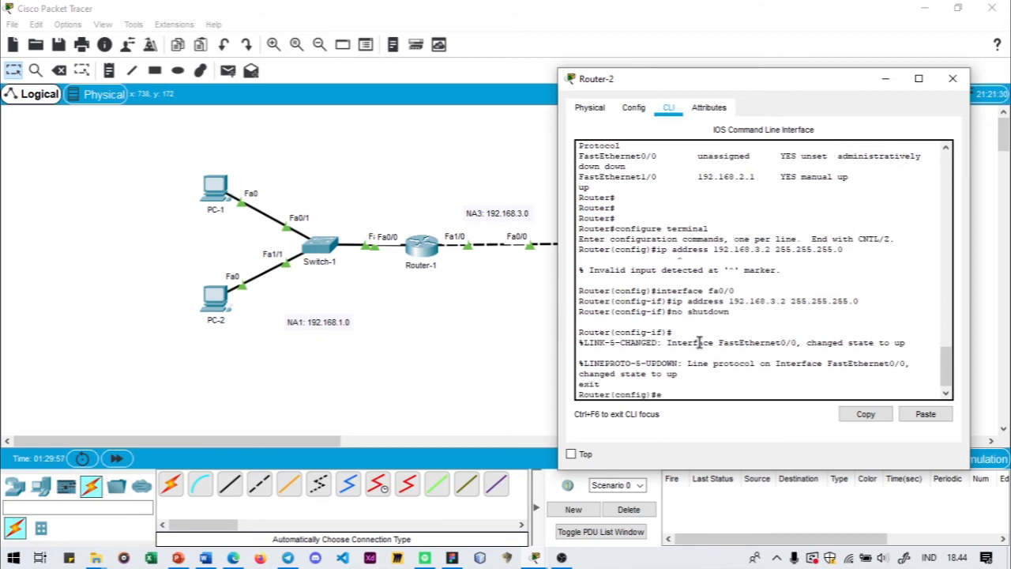
{"action": "type", "text": "e"}
{"action": "type", "text": "xit"}
{"action": "key", "text": "Return"}
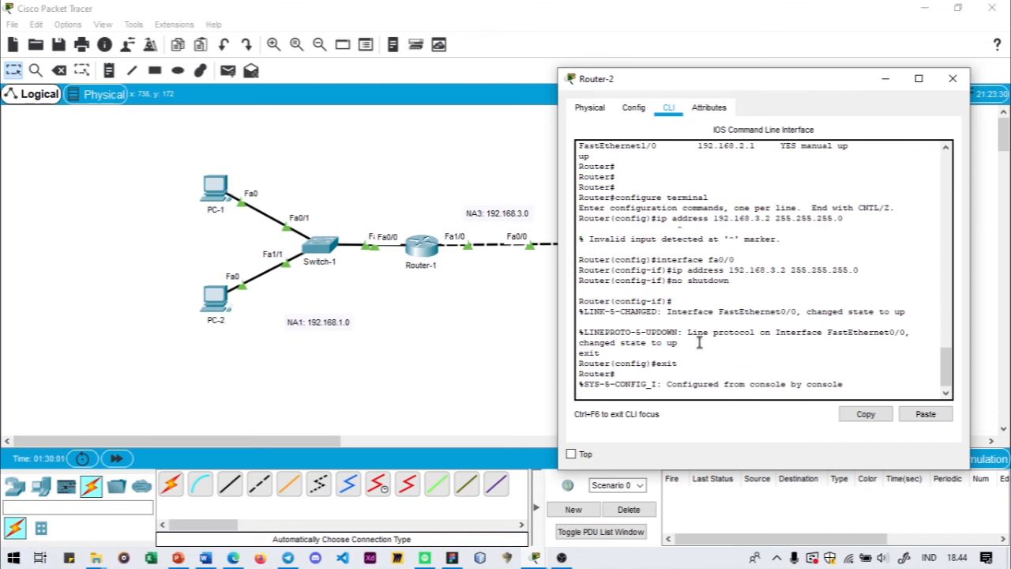
- Check both Router-2 interfaces with show ip interface brief and close the device window
{"action": "key", "text": "Return"}
{"action": "type", "text": "sho"}
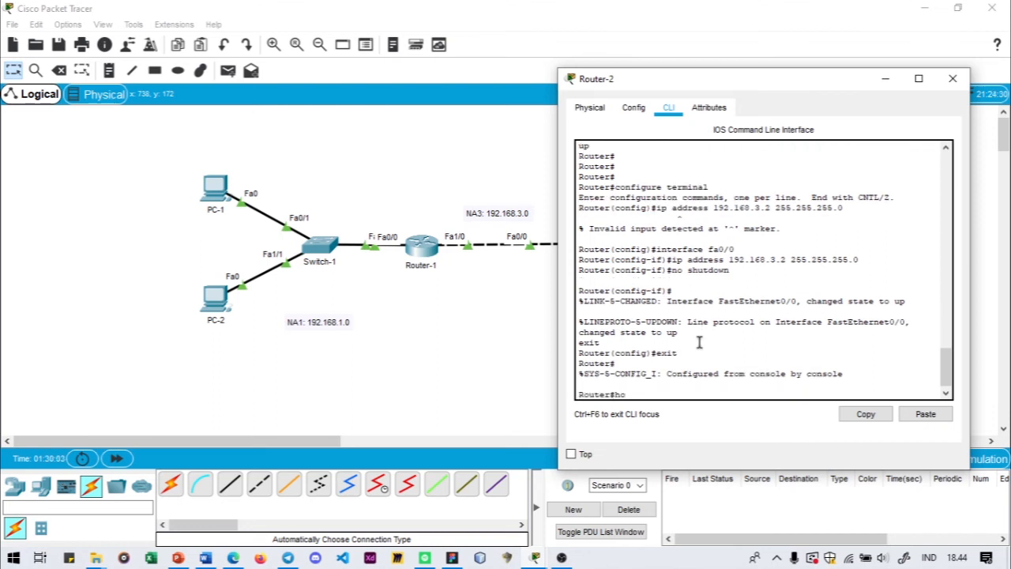
{"action": "type", "text": "w ip interface brief"}
{"action": "key", "text": "Return"}
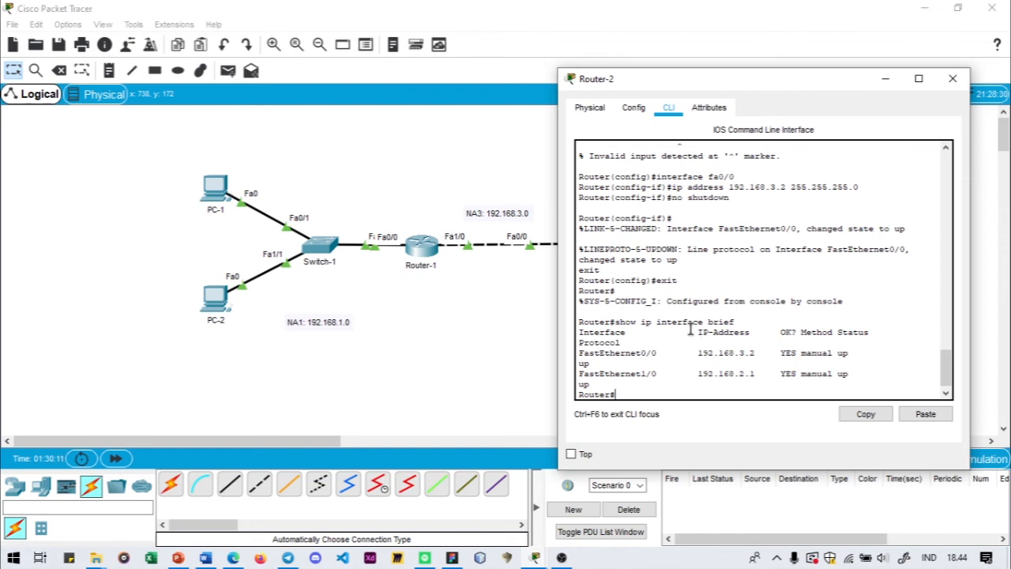
{"action": "left_click_drag", "start_coordinate": [680, 91], "coordinate": [651, 94]}
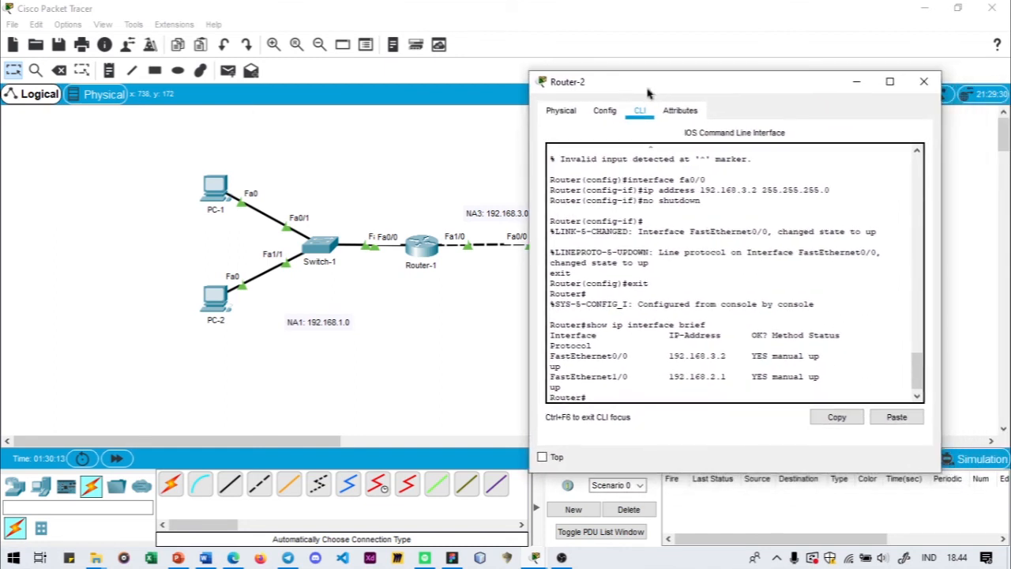
{"action": "left_click", "coordinate": [922, 82]}
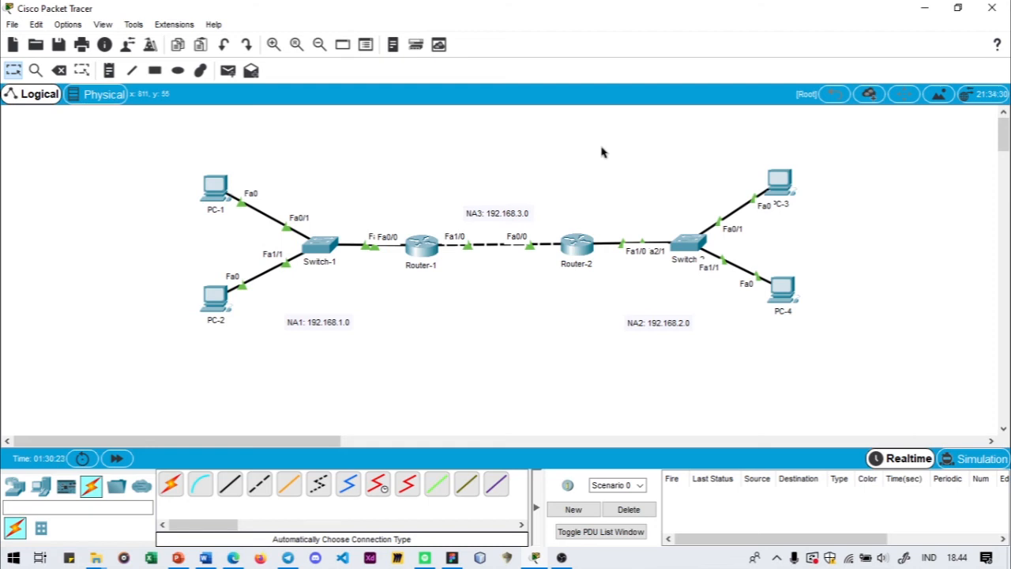
- Send a simple PDU from PC-1 to PC-3 to test connectivity between the two networks
{"action": "left_click", "coordinate": [234, 71]}
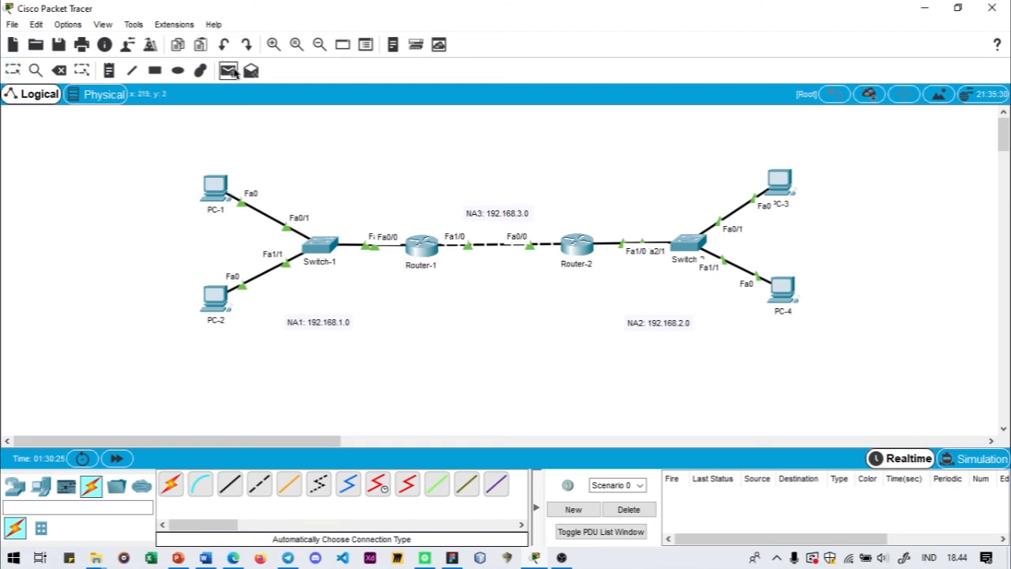
{"action": "left_click", "coordinate": [222, 183]}
{"action": "left_click", "coordinate": [789, 201]}
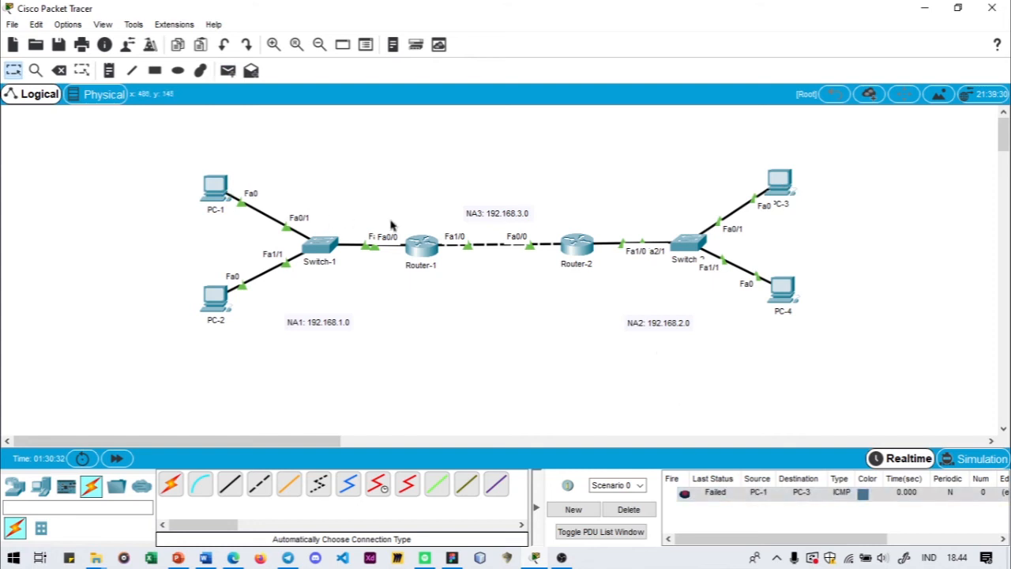
- Open Router-1's command line and enter global configuration mode with configure terminal
{"action": "mouse_move", "coordinate": [436, 273]}
{"action": "left_click", "coordinate": [420, 245]}
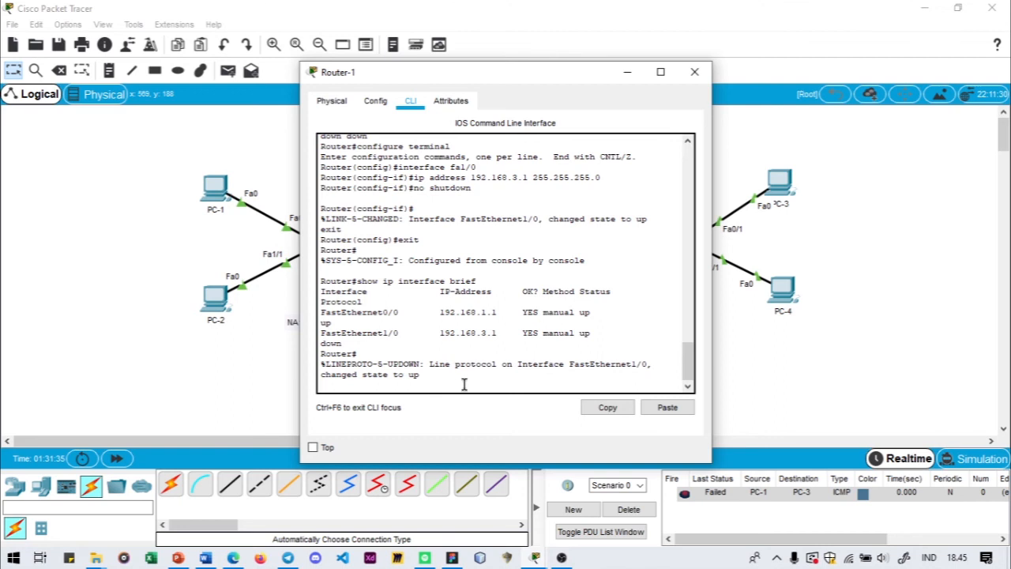
{"action": "key", "text": "Return"}
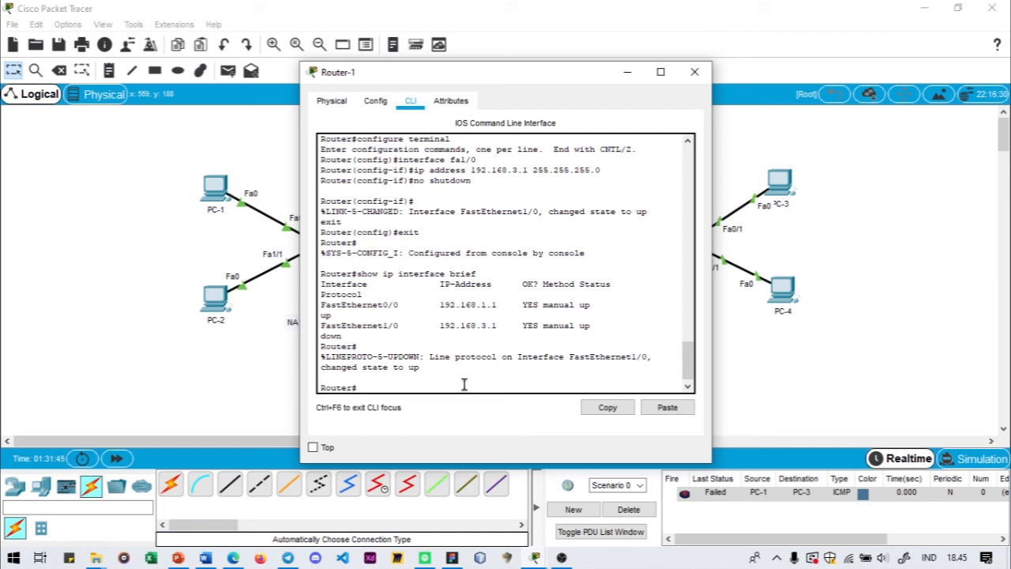
{"action": "type", "text": "on"}
{"action": "type", "text": "figure t"}
{"action": "type", "text": "ermianl"}
{"action": "key", "text": "BackSpace"}
{"action": "key", "text": "BackSpace"}
{"action": "key", "text": "BackSpace"}
{"action": "type", "text": "nal"}
{"action": "key", "text": "Return"}
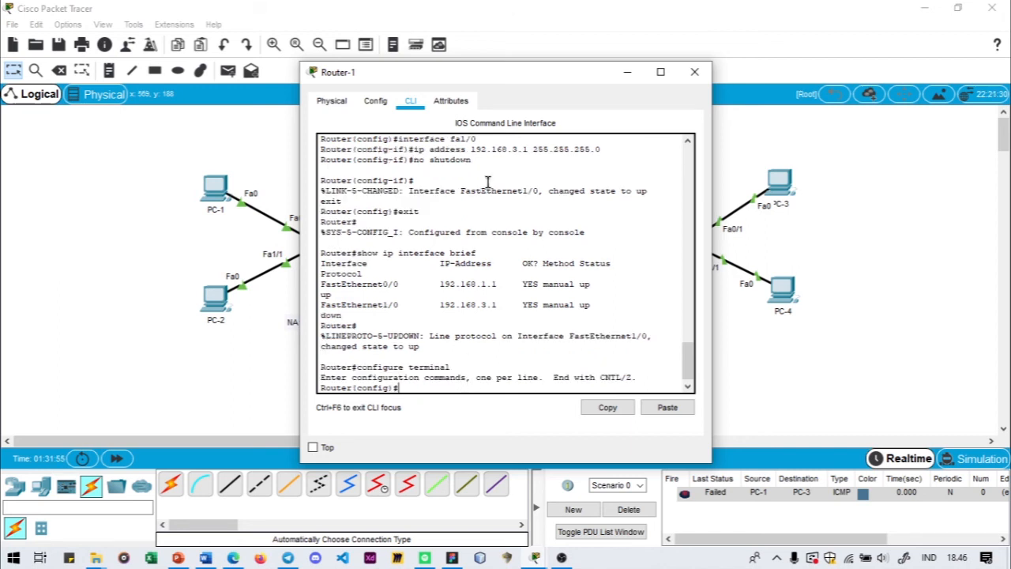
- Add a static route on Router-1 to network 192.168.2.0 with mask 255.255.255.0 through next hop 192.168.3.2
{"action": "left_click_drag", "start_coordinate": [515, 76], "coordinate": [247, 92]}
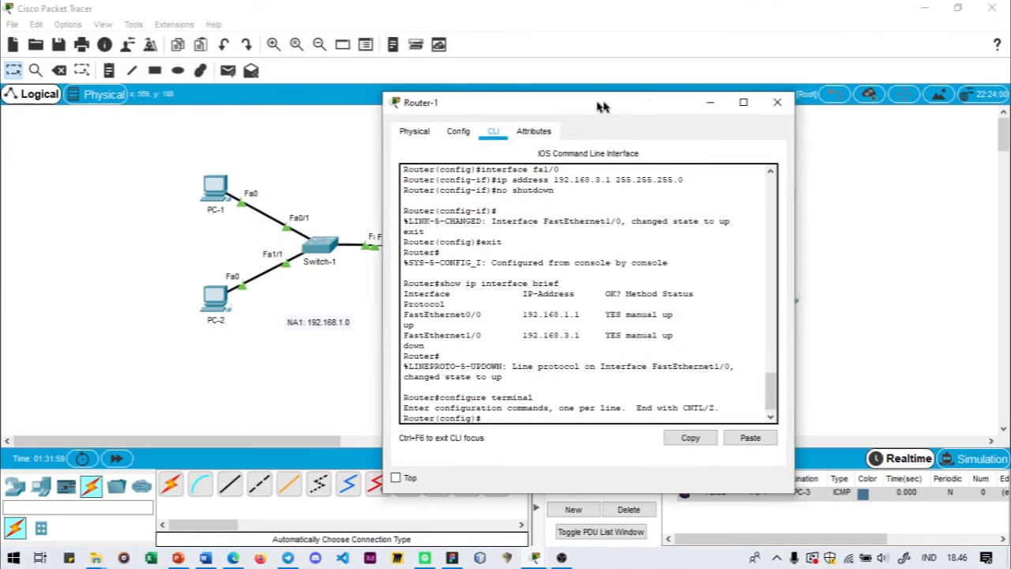
{"action": "left_click_drag", "start_coordinate": [477, 101], "coordinate": [593, 101]}
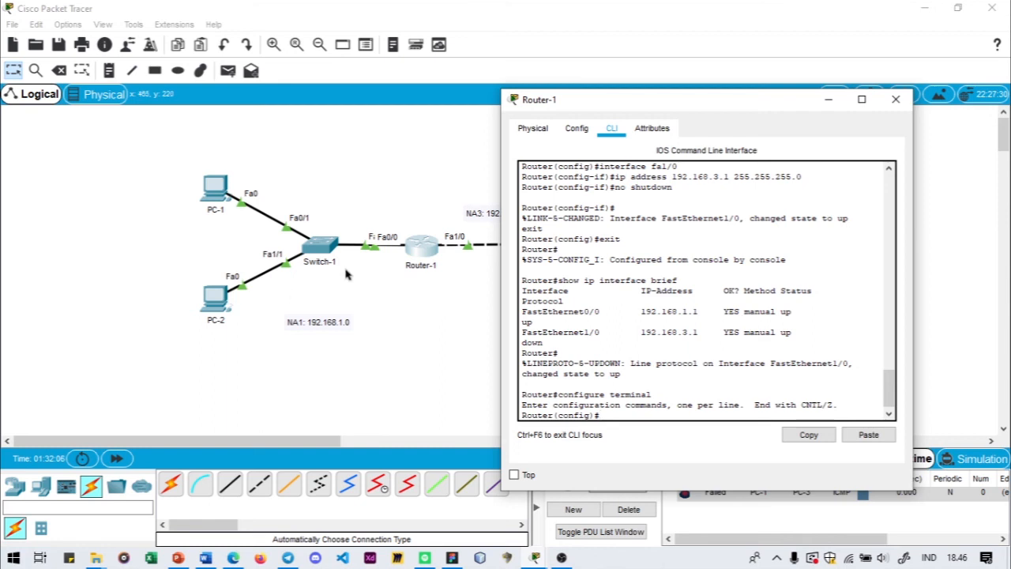
{"action": "left_click_drag", "start_coordinate": [748, 106], "coordinate": [280, 88]}
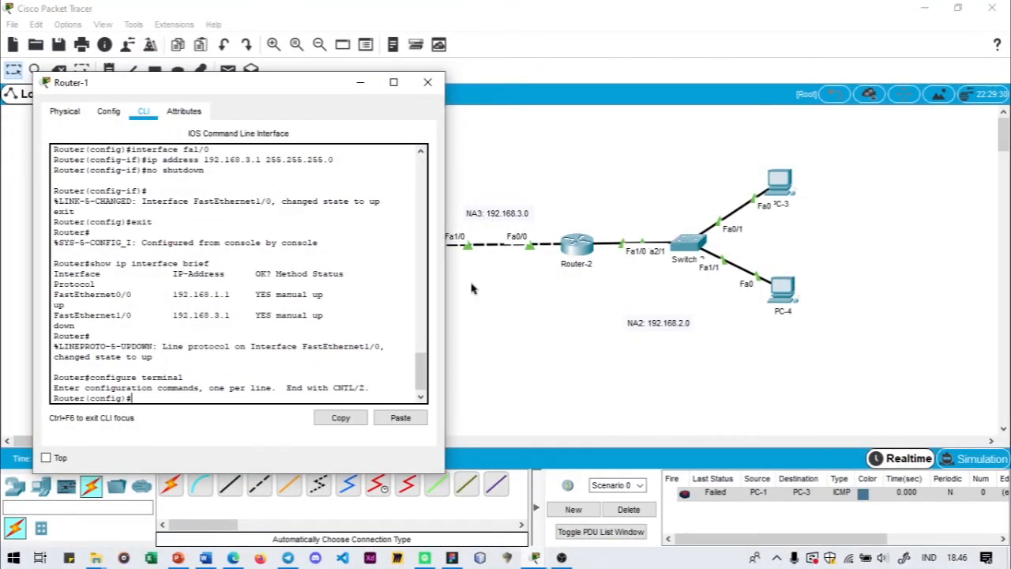
{"action": "left_click_drag", "start_coordinate": [230, 96], "coordinate": [293, 93]}
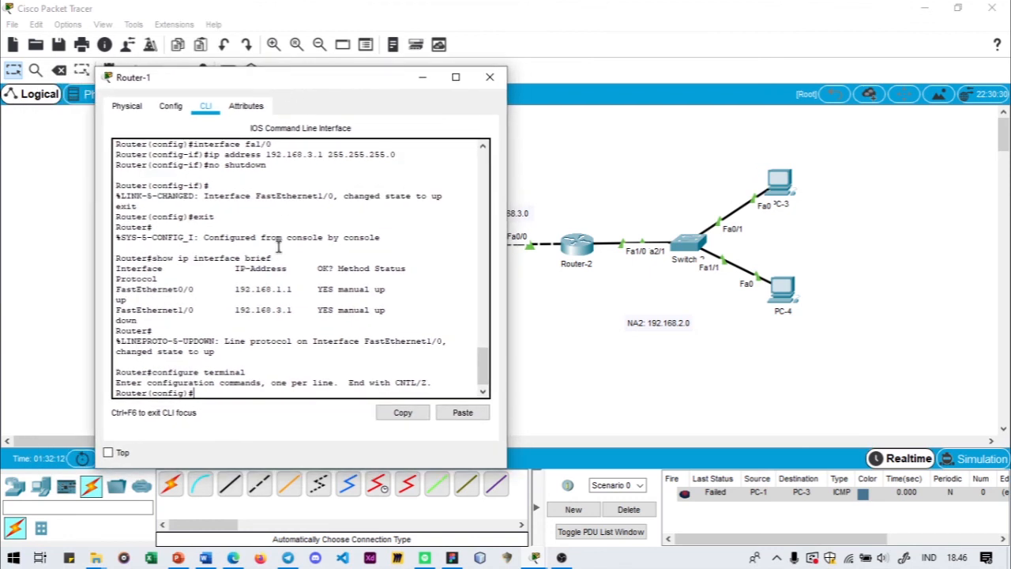
{"action": "type", "text": "ip route 192.168"}
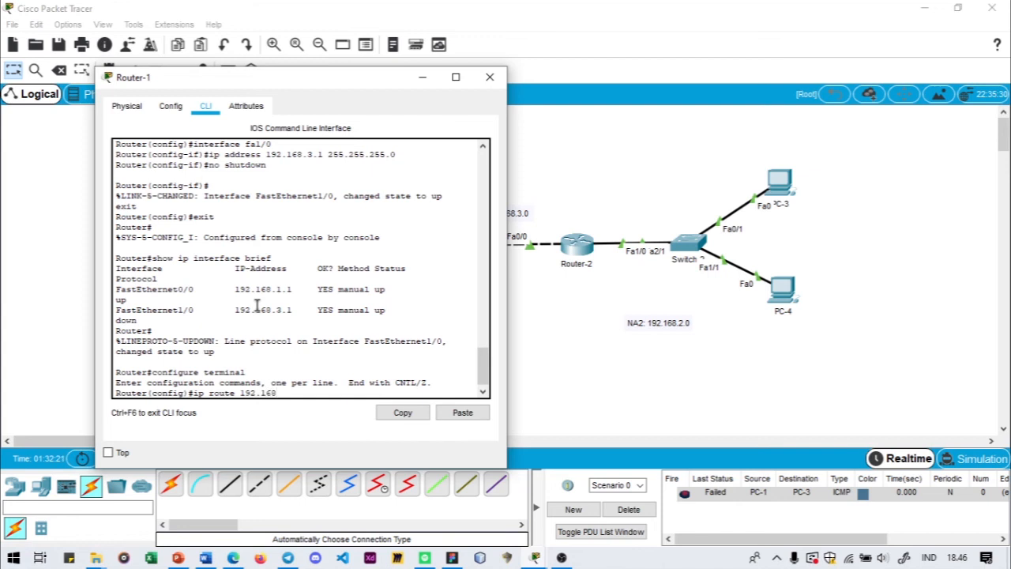
{"action": "type", "text": ".2.0"}
{"action": "left_click_drag", "start_coordinate": [339, 88], "coordinate": [292, 89]}
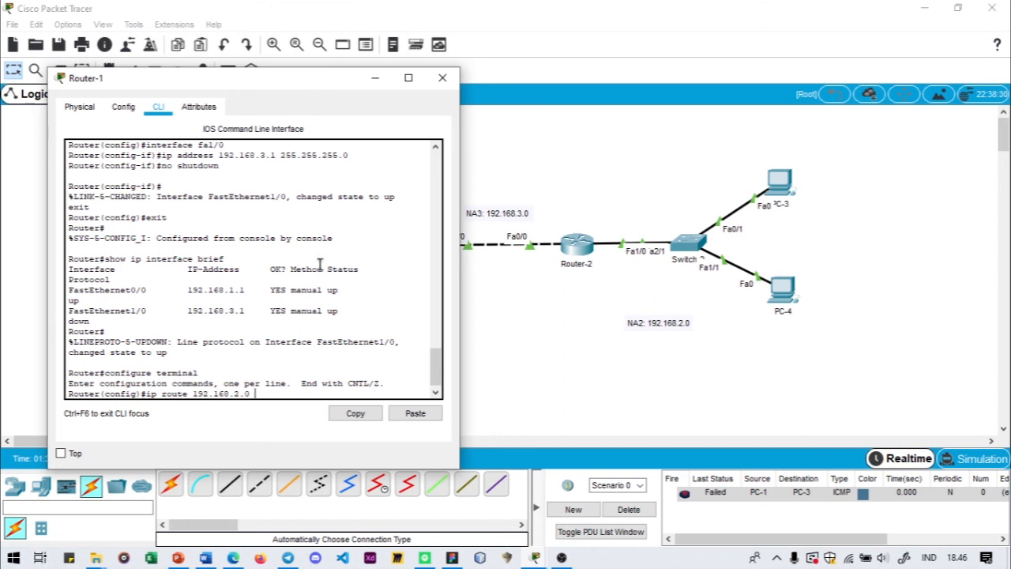
{"action": "type", "text": "55.255.255.0"}
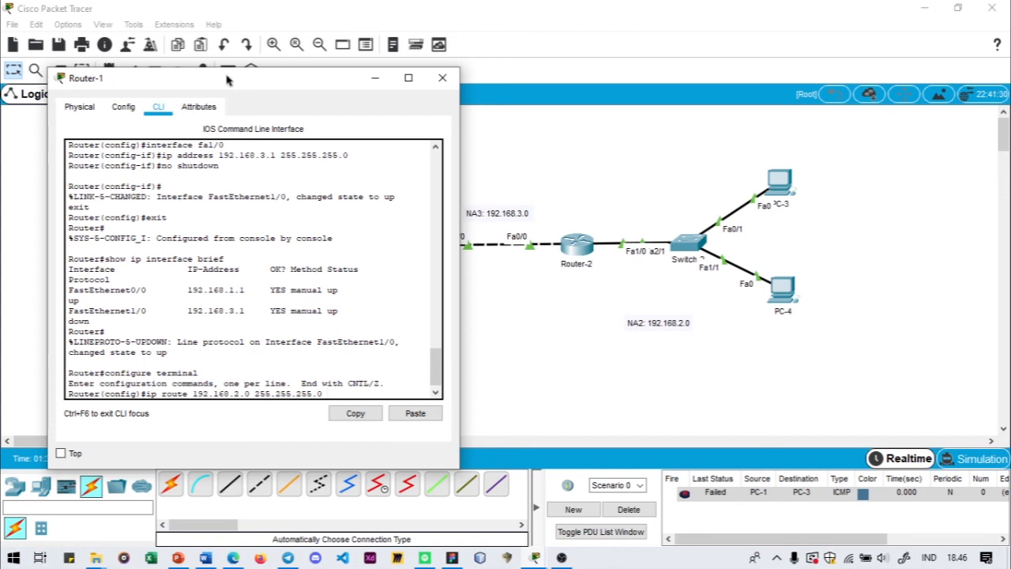
{"action": "left_click_drag", "start_coordinate": [231, 84], "coordinate": [160, 116]}
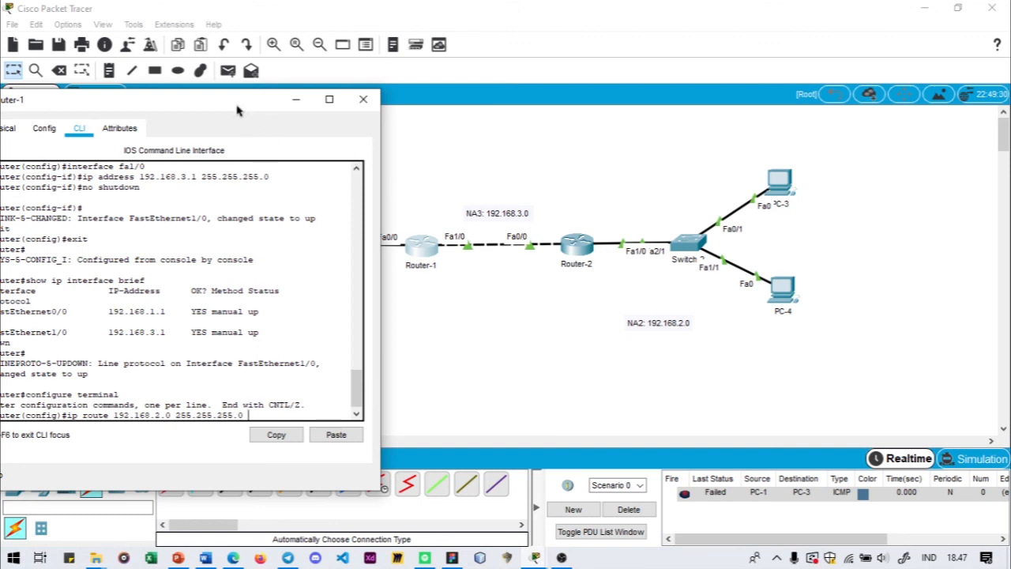
{"action": "left_click_drag", "start_coordinate": [237, 108], "coordinate": [286, 93]}
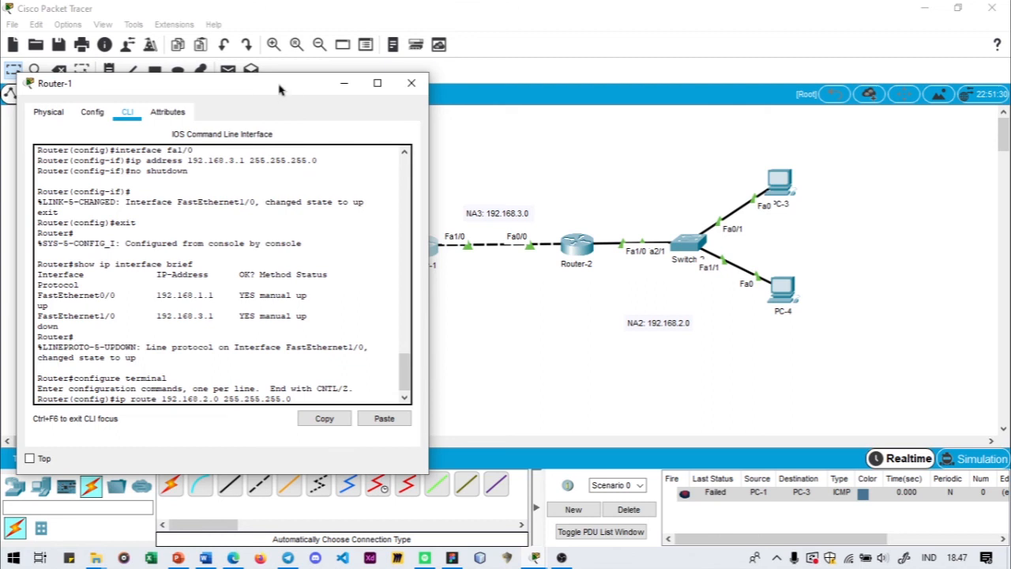
{"action": "left_click_drag", "start_coordinate": [281, 88], "coordinate": [272, 87]}
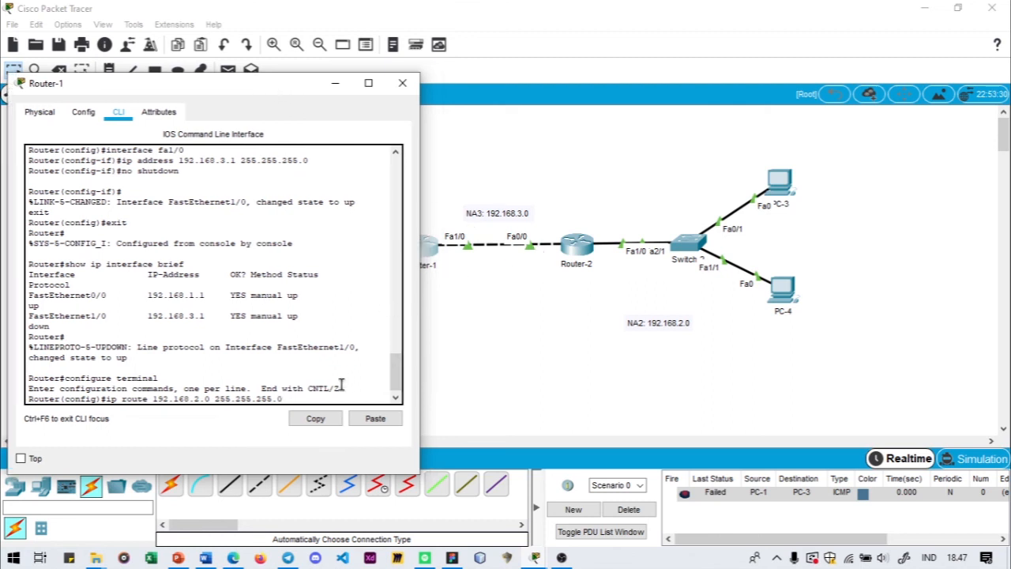
{"action": "type", "text": ".168.3.2"}
{"action": "left_click_drag", "start_coordinate": [213, 88], "coordinate": [457, 106]}
{"action": "type", "text": "2"}
{"action": "key", "text": "Return"}
- Exit Router-1's global configuration mode and end the console session
{"action": "type", "text": "er(config)#exit"}
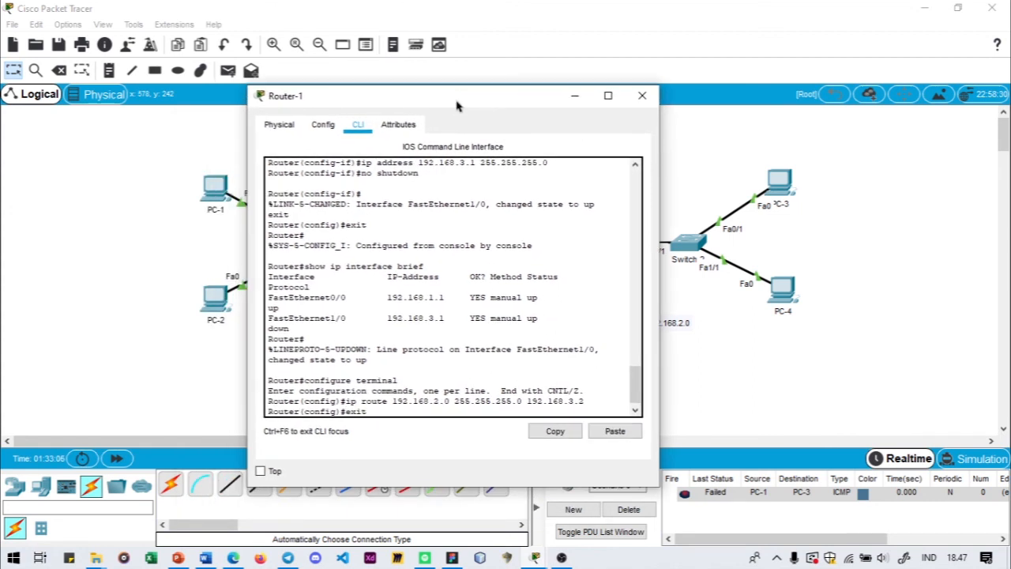
{"action": "key", "text": "Return"}
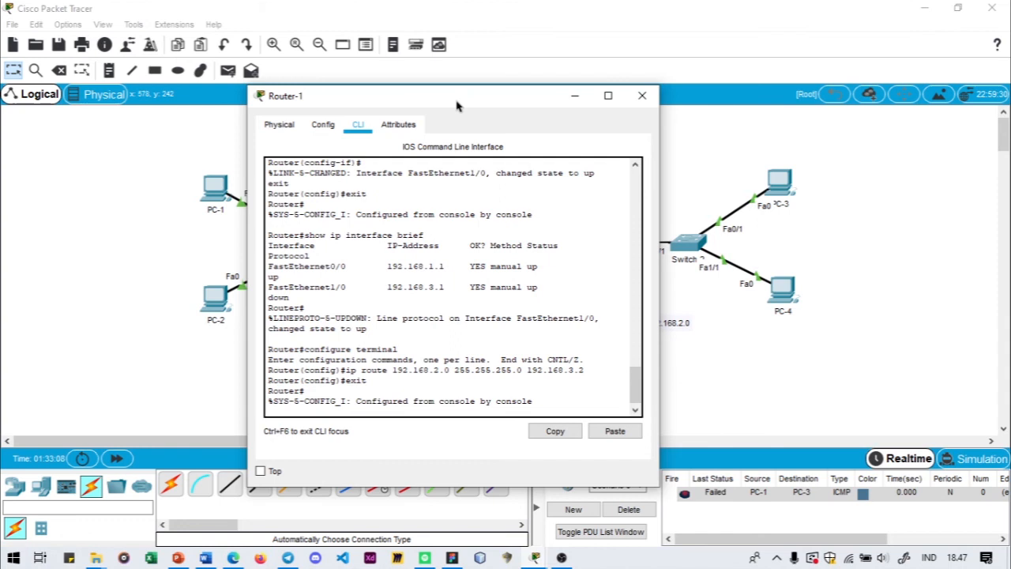
{"action": "type", "text": "exi"}
{"action": "key", "text": "BackSpace"}
{"action": "type", "text": "xit"}
{"action": "key", "text": "Return"}
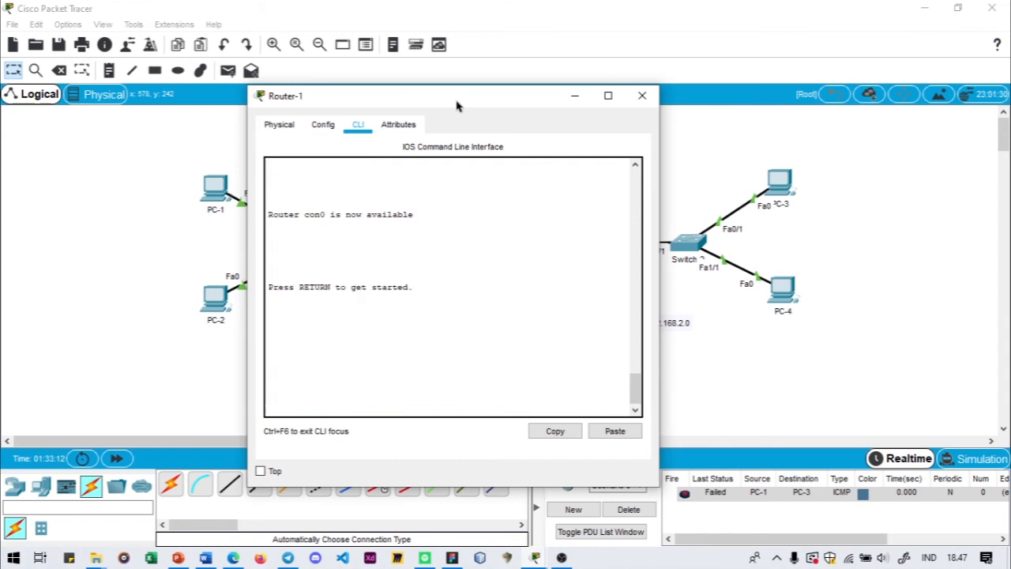
- Restart Router-1's console session and enter privileged mode with enable
{"action": "key", "text": "Return"}
{"action": "type", "text": "s"}
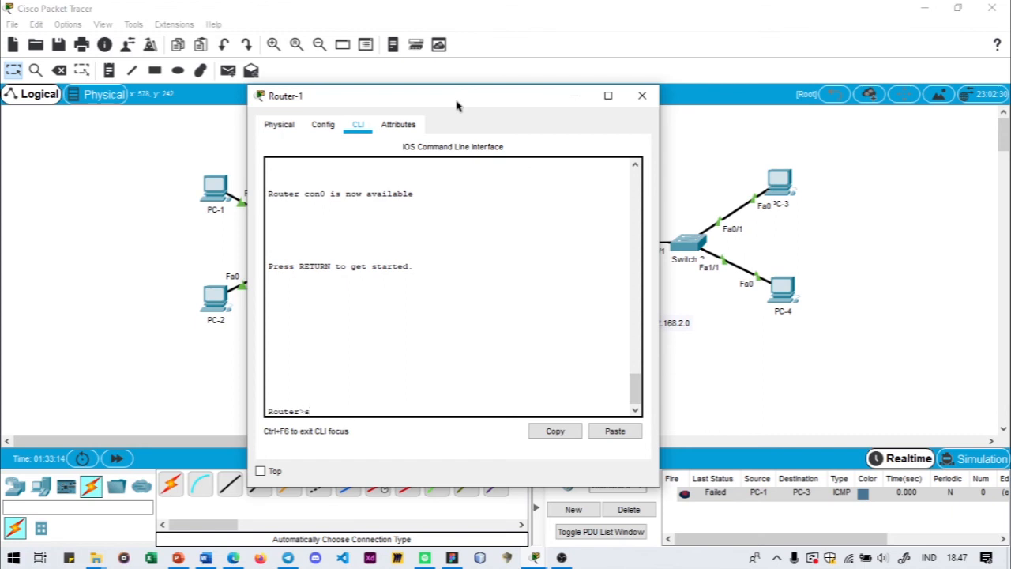
{"action": "type", "text": "nable"}
{"action": "key", "text": "Return"}
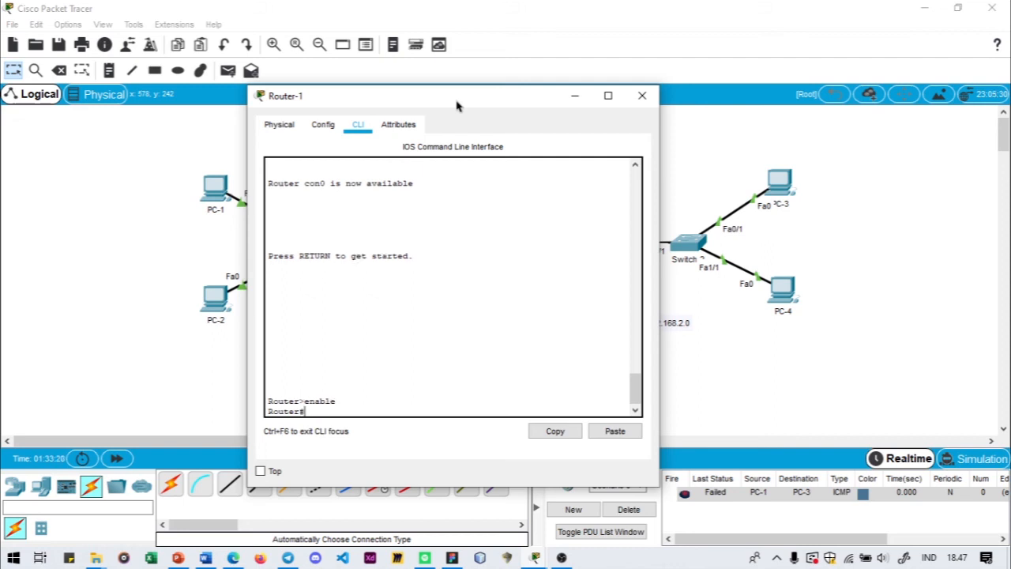
- Display Router-1's routing table with show ip route
{"action": "type", "text": "show"}
{"action": "key", "text": "BackSpace"}
{"action": "key", "text": "BackSpace"}
{"action": "key", "text": "BackSpace"}
{"action": "type", "text": "show ip route"}
{"action": "key", "text": "Return"}
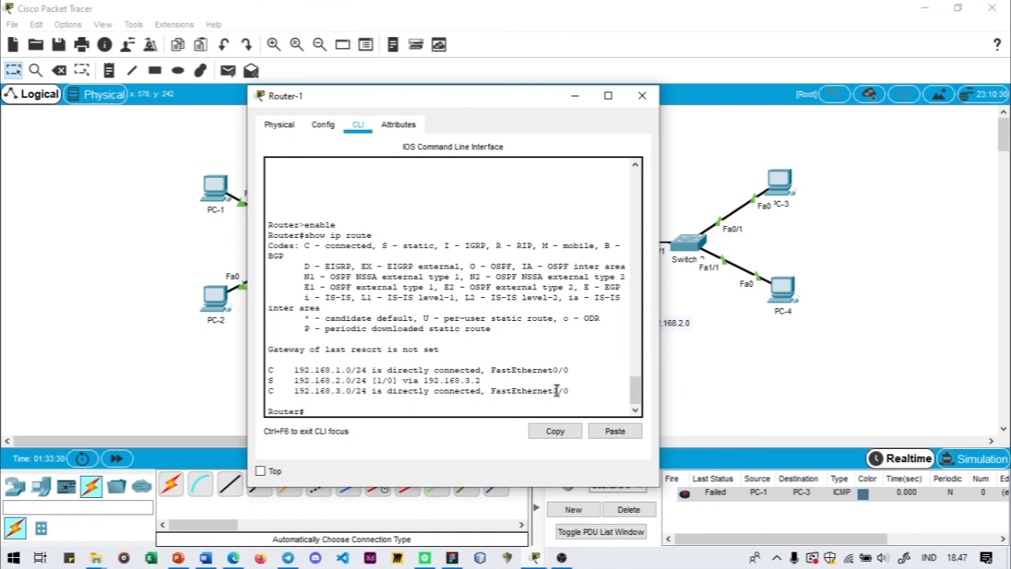
- Examine the connected and static route entries in Router-1's routing table against the topology, and close the device window
{"action": "left_click_drag", "start_coordinate": [572, 390], "coordinate": [267, 368]}
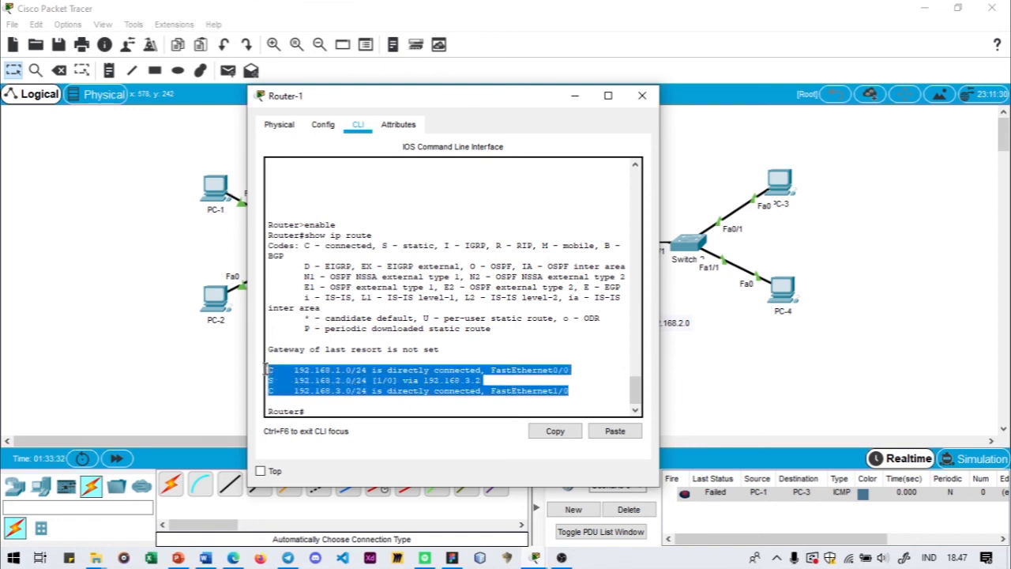
{"action": "left_click_drag", "start_coordinate": [443, 101], "coordinate": [715, 99]}
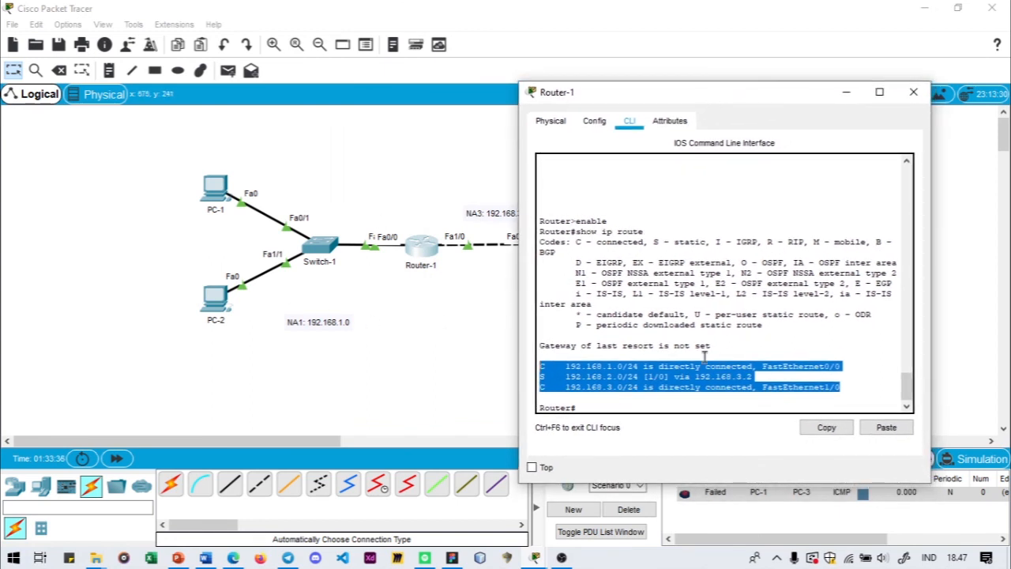
{"action": "left_click", "coordinate": [719, 376]}
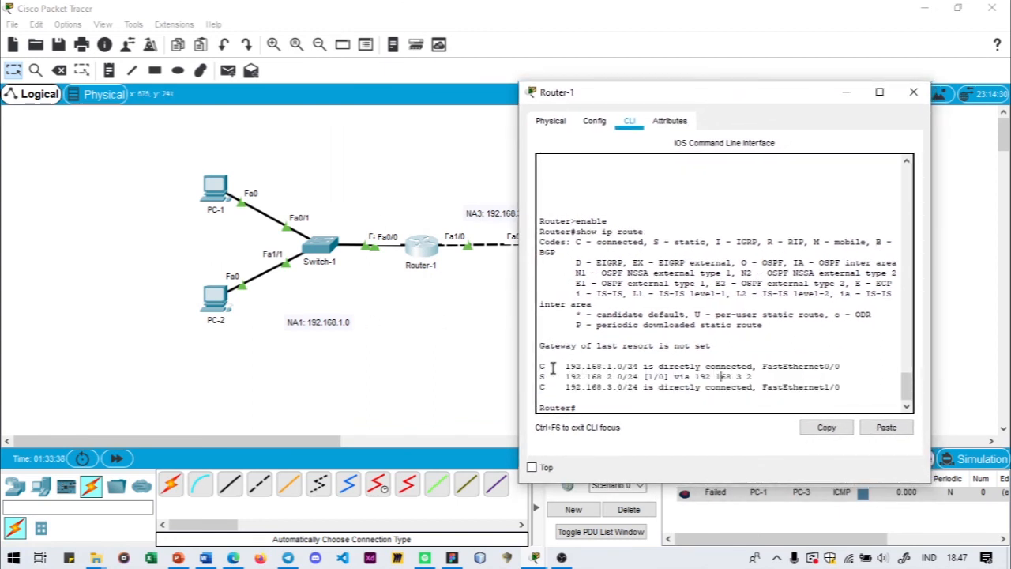
{"action": "left_click_drag", "start_coordinate": [566, 368], "coordinate": [630, 362]}
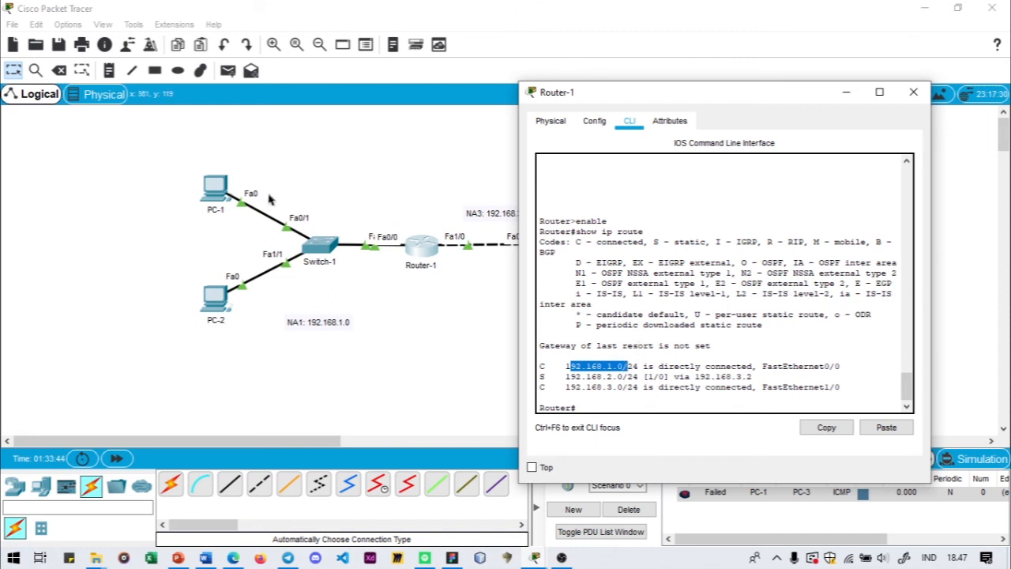
{"action": "left_click", "coordinate": [687, 363]}
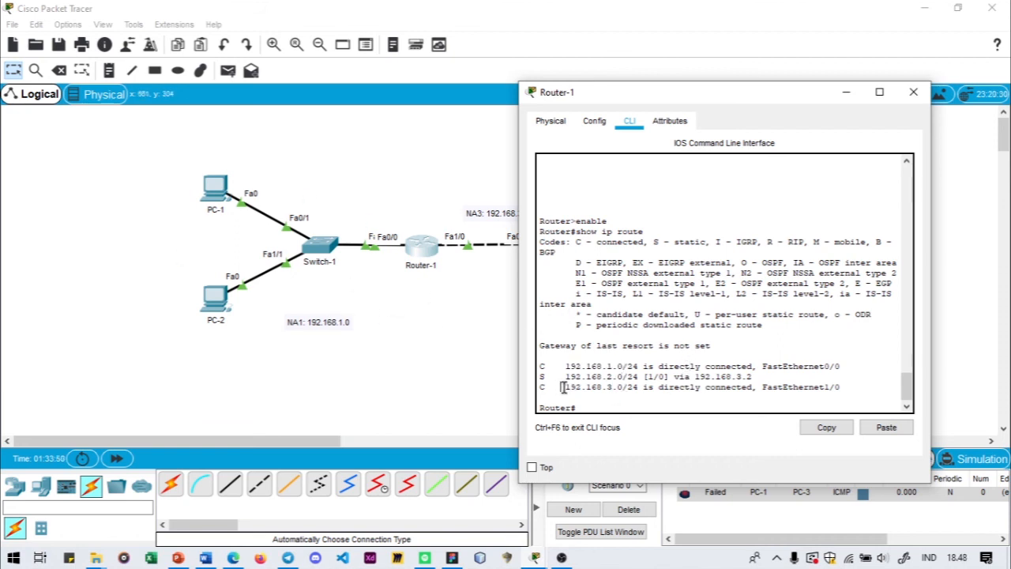
{"action": "left_click_drag", "start_coordinate": [562, 387], "coordinate": [607, 387]}
{"action": "left_click_drag", "start_coordinate": [601, 92], "coordinate": [294, 65]}
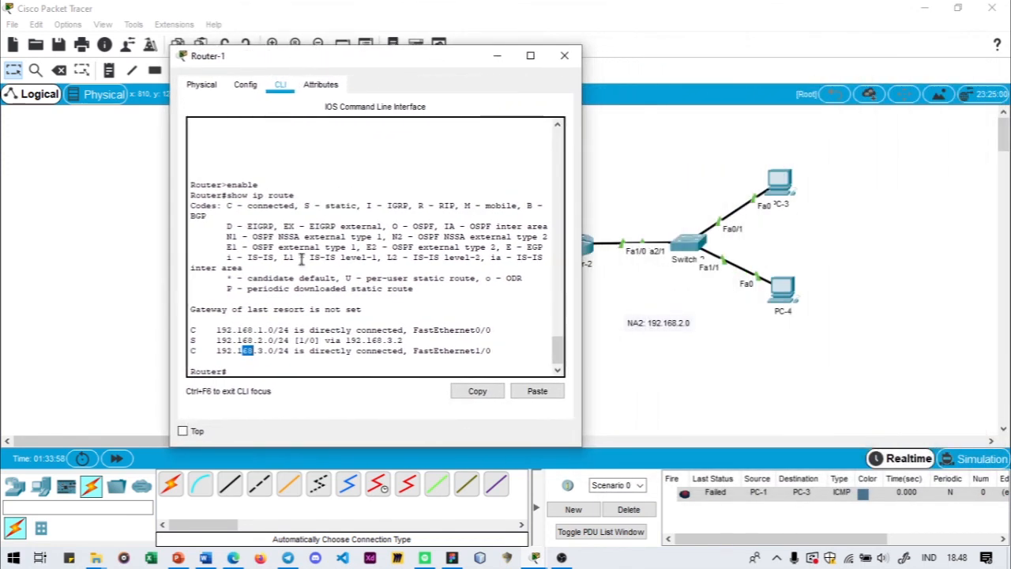
{"action": "double_click", "coordinate": [221, 340]}
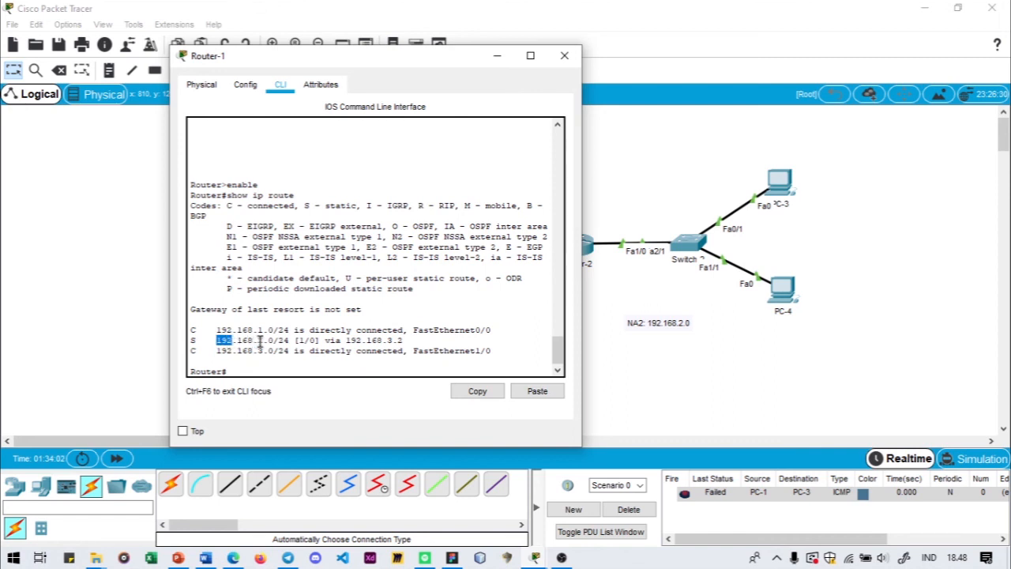
{"action": "left_click", "coordinate": [230, 340]}
{"action": "left_click_drag", "start_coordinate": [404, 341], "coordinate": [216, 340]}
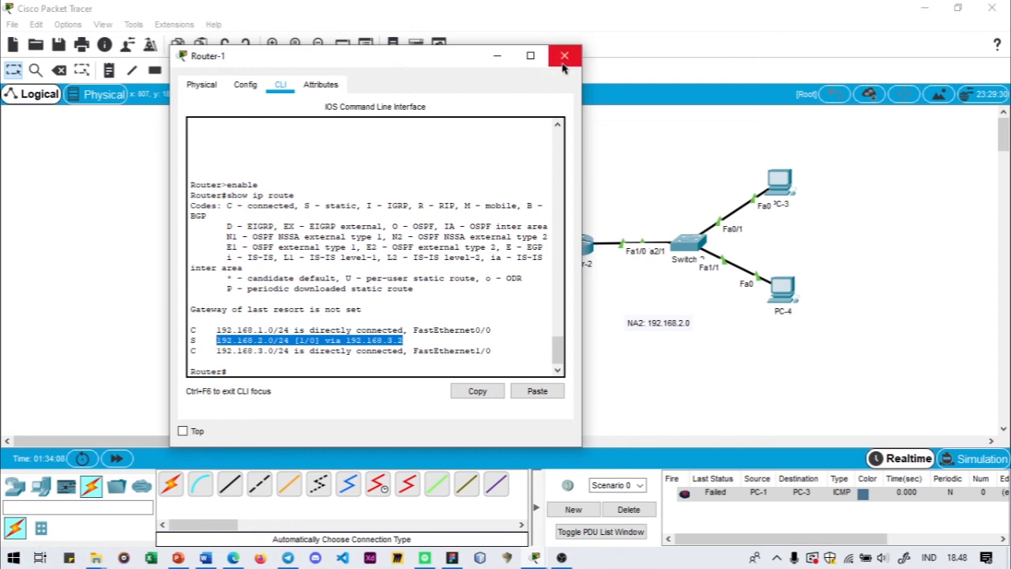
{"action": "left_click", "coordinate": [452, 396]}
{"action": "left_click", "coordinate": [435, 334]}
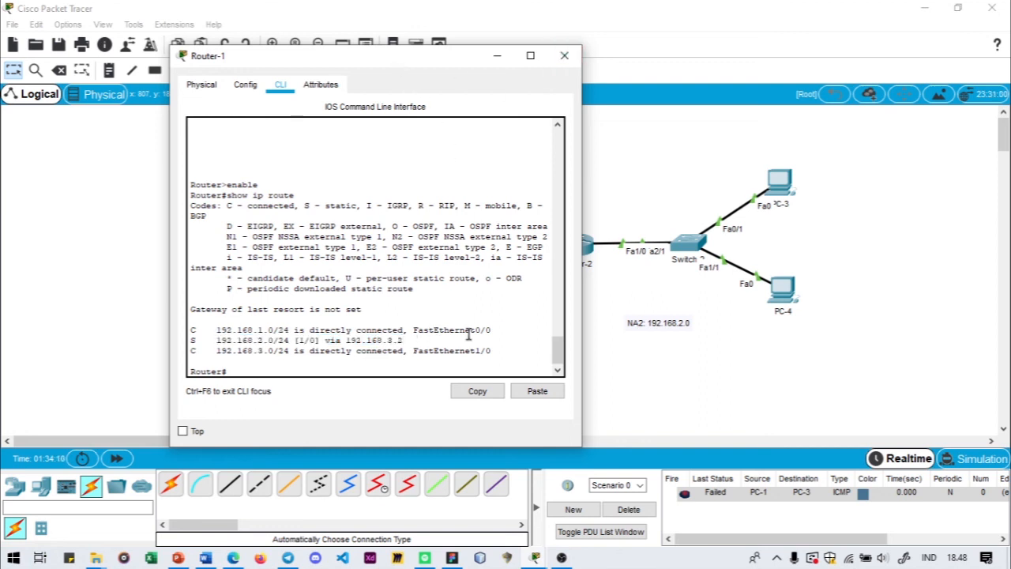
{"action": "left_click", "coordinate": [573, 65]}
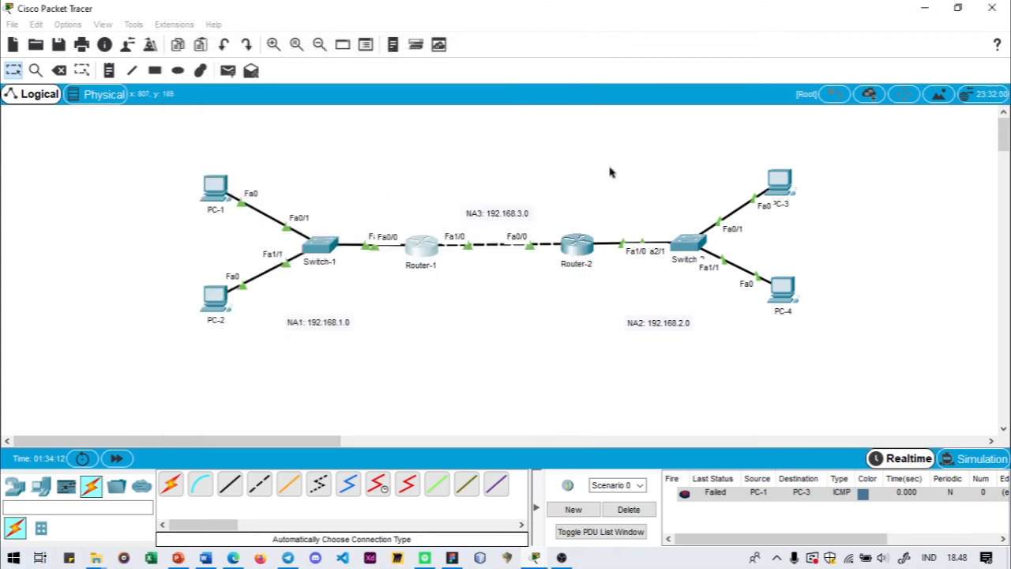
- Open Router-2's command line beside the topology and enter global configuration mode with configure terminal
{"action": "left_click", "coordinate": [593, 254]}
{"action": "left_click_drag", "start_coordinate": [552, 74], "coordinate": [762, 59]}
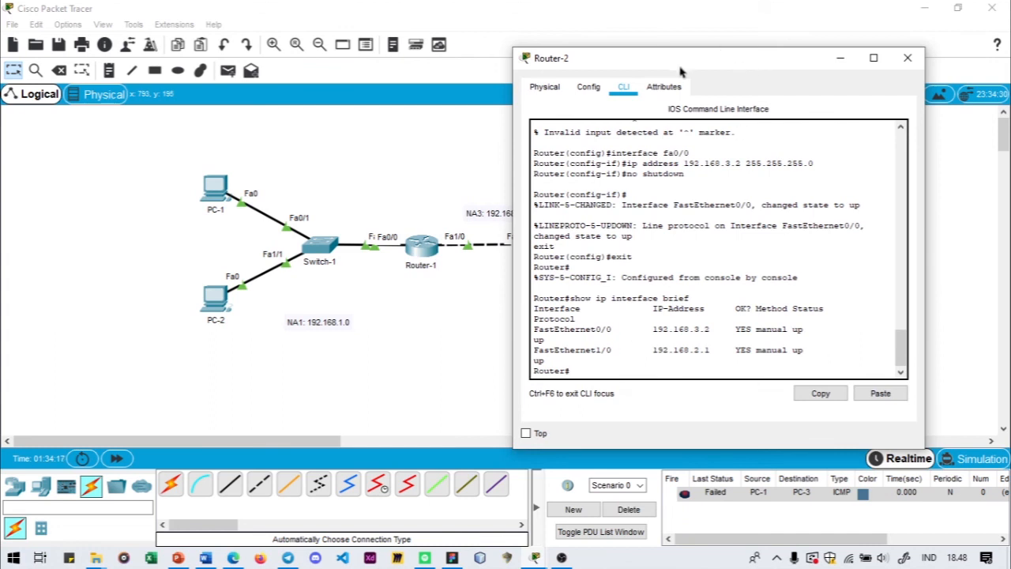
{"action": "left_click_drag", "start_coordinate": [681, 71], "coordinate": [719, 64]}
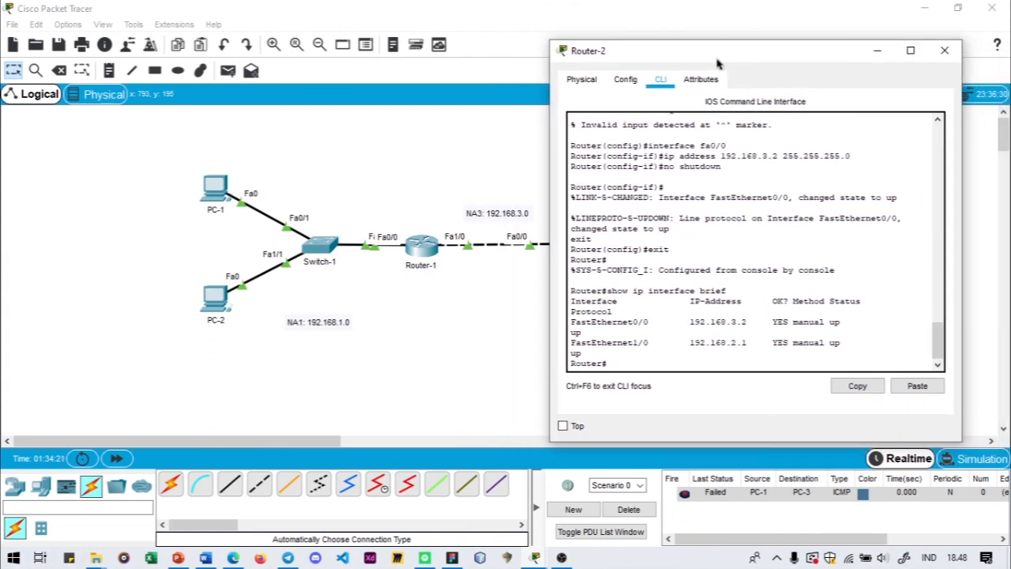
{"action": "type", "text": "configur"}
{"action": "key", "text": "BackSpace"}
{"action": "key", "text": "BackSpace"}
{"action": "key", "text": "BackSpace"}
{"action": "key", "text": "BackSpace"}
{"action": "type", "text": "onfigugre"}
{"action": "key", "text": "BackSpace"}
{"action": "key", "text": "BackSpace"}
{"action": "key", "text": "BackSpace"}
{"action": "type", "text": "gure terminl"}
{"action": "key", "text": "BackSpace"}
{"action": "key", "text": "BackSpace"}
{"action": "key", "text": "BackSpace"}
{"action": "key", "text": "BackSpace"}
{"action": "type", "text": "inal"}
{"action": "key", "text": "Return"}
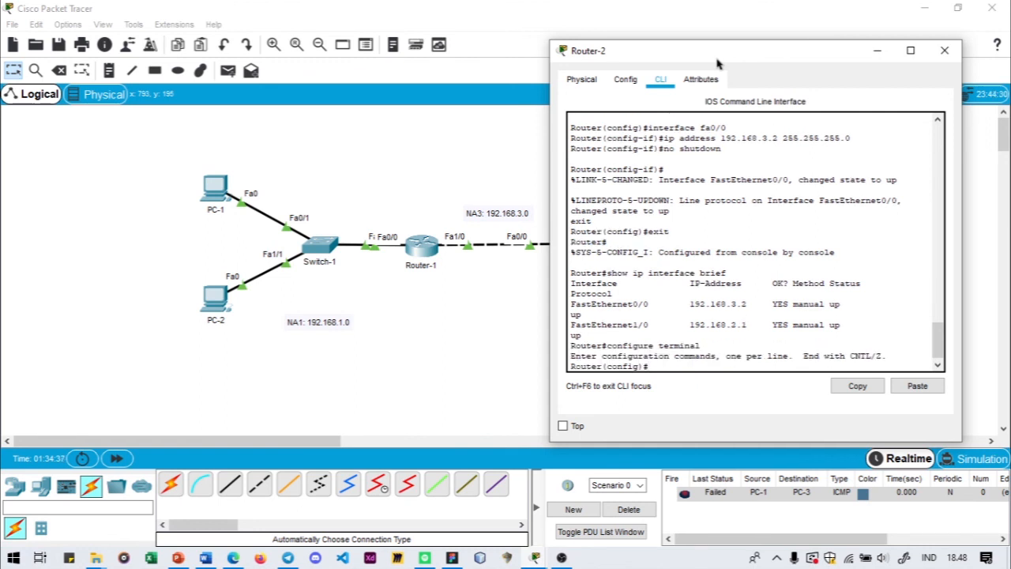
- Add a static route on Router-2 with ip route 192.168.1.0 255.255.255.0 192.168.3.1
{"action": "type", "text": "ip route 192.168.1.0 "}
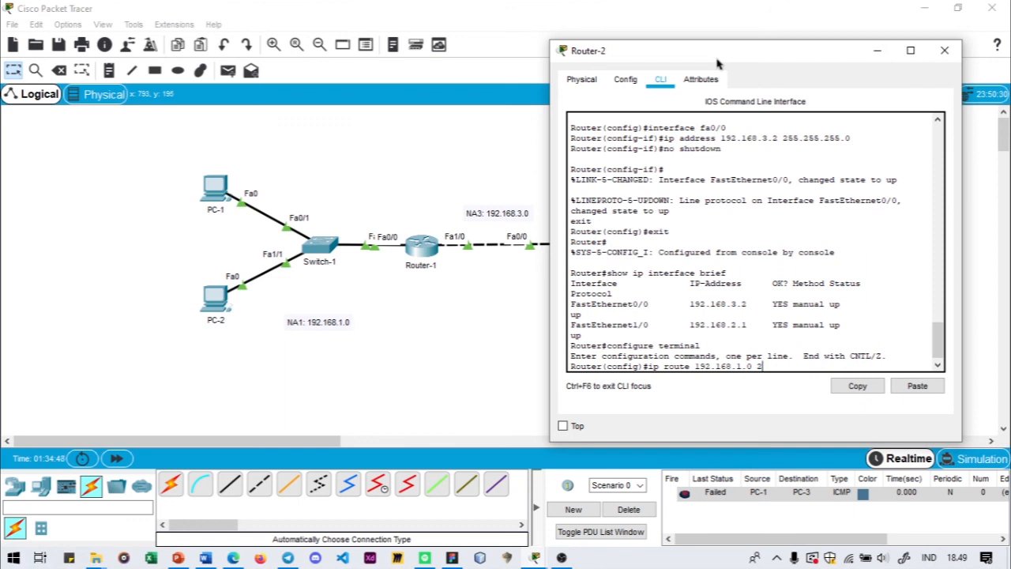
{"action": "type", "text": "255.255.25"}
{"action": "key", "text": "BackSpace"}
{"action": "type", "text": "5.0"}
{"action": "type", "text": "192.168.3.1"}
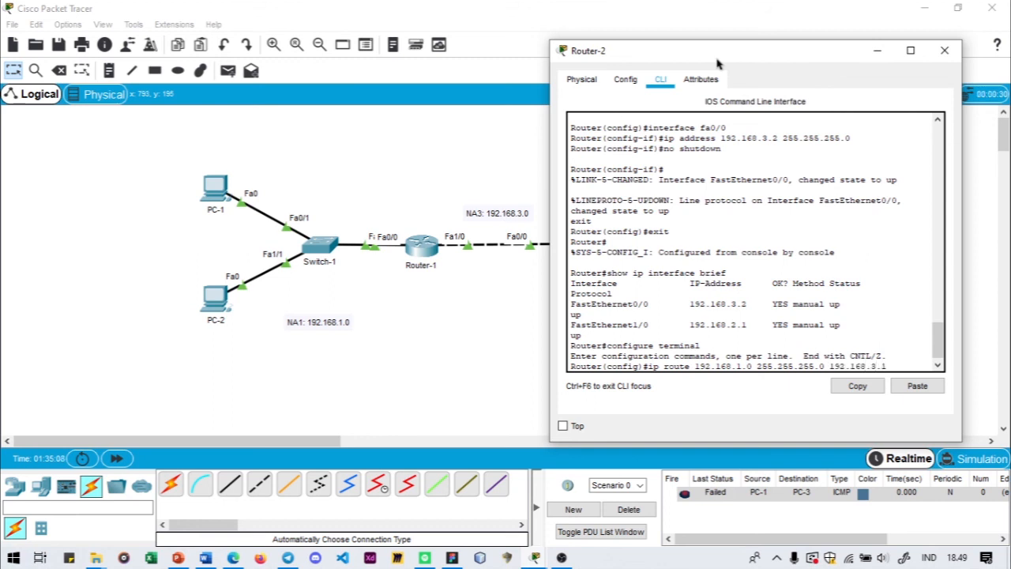
{"action": "key", "text": "Return"}
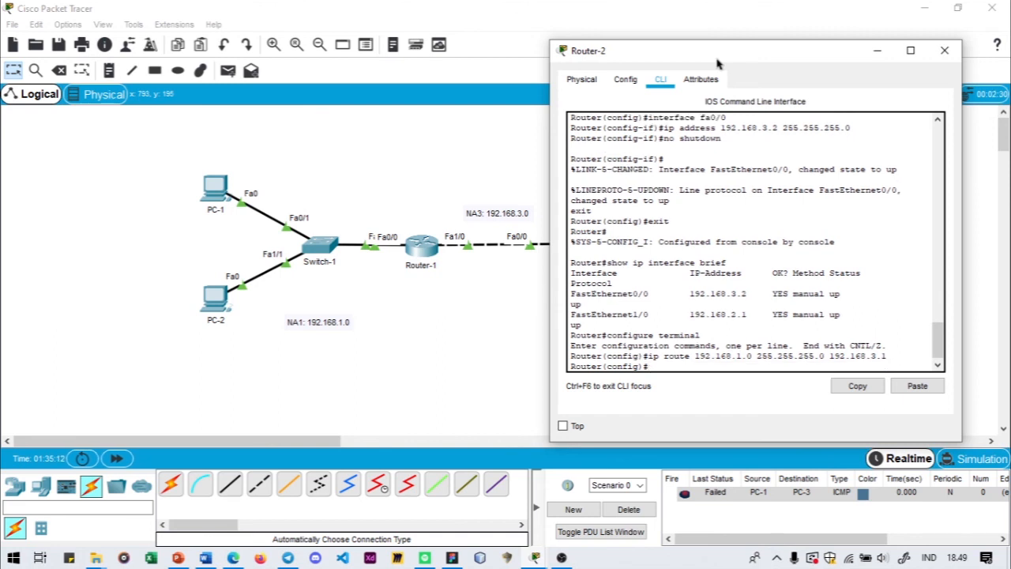
- Exit global configuration mode on Router-2 and restart its console session
{"action": "type", "text": "exit"}
{"action": "key", "text": "Return"}
{"action": "type", "text": "exx"}
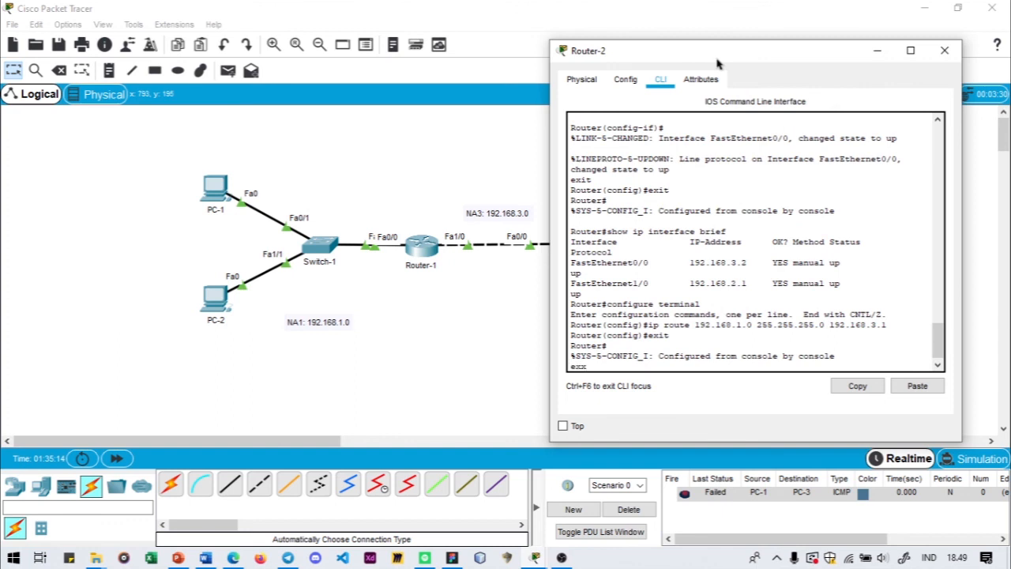
{"action": "key", "text": "BackSpace"}
{"action": "key", "text": "BackSpace"}
{"action": "key", "text": "BackSpace"}
{"action": "type", "text": "it"}
{"action": "key", "text": "Return"}
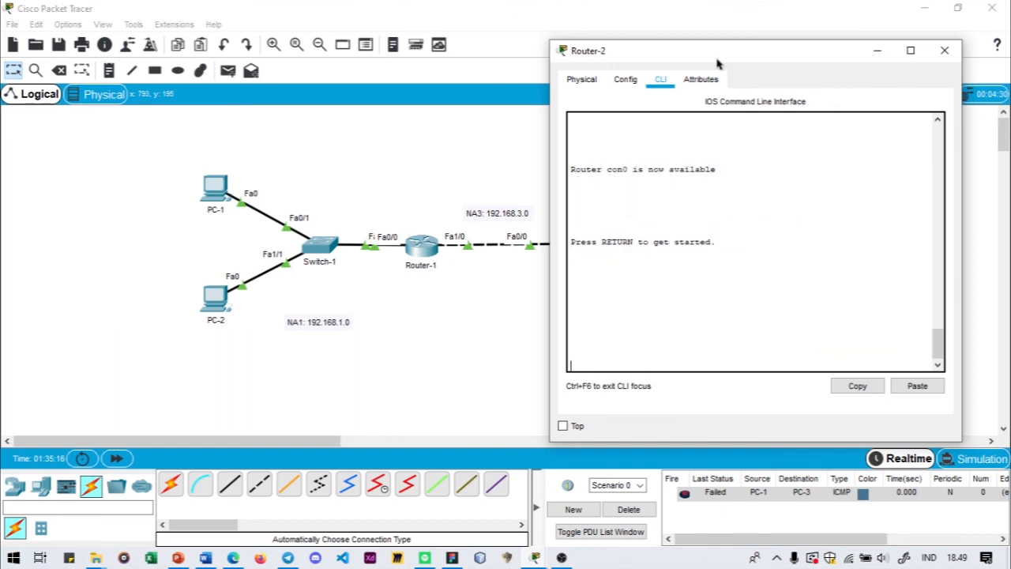
{"action": "key", "text": "Return"}
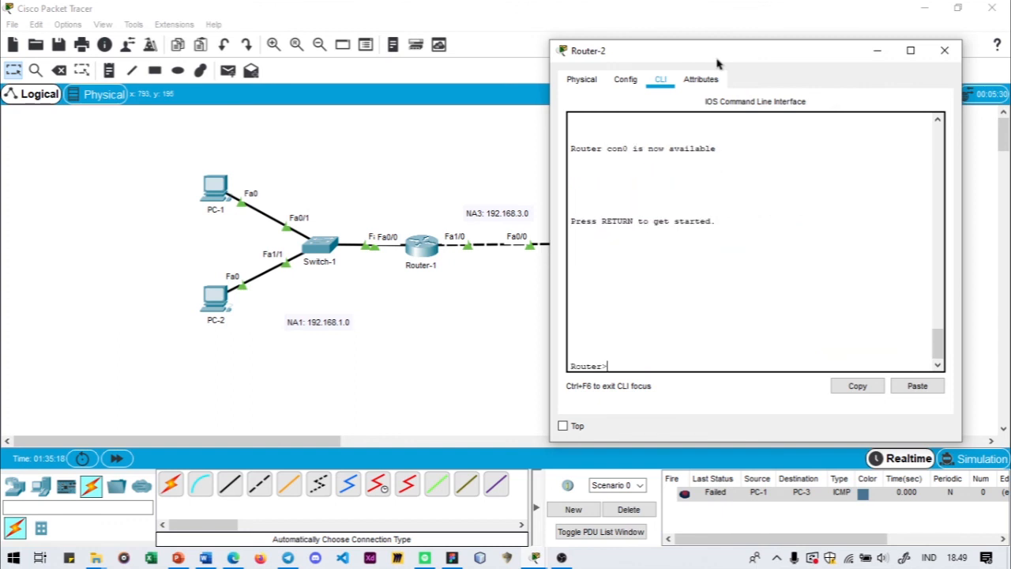
- Enter privileged mode on Router-2 with enable
{"action": "type", "text": "ena"}
{"action": "key", "text": "BackSpace"}
{"action": "key", "text": "BackSpace"}
{"action": "key", "text": "BackSpace"}
{"action": "type", "text": "enal"}
{"action": "type", "text": "el"}
{"action": "key", "text": "Return"}
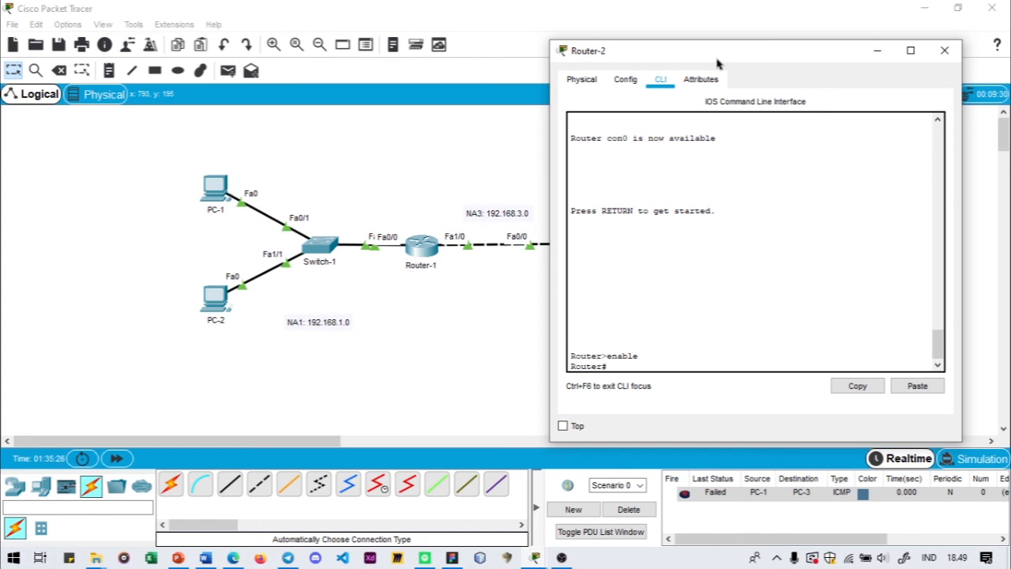
- Display Router-2's routing table with show ip route
{"action": "type", "text": "show ip route"}
{"action": "key", "text": "Return"}
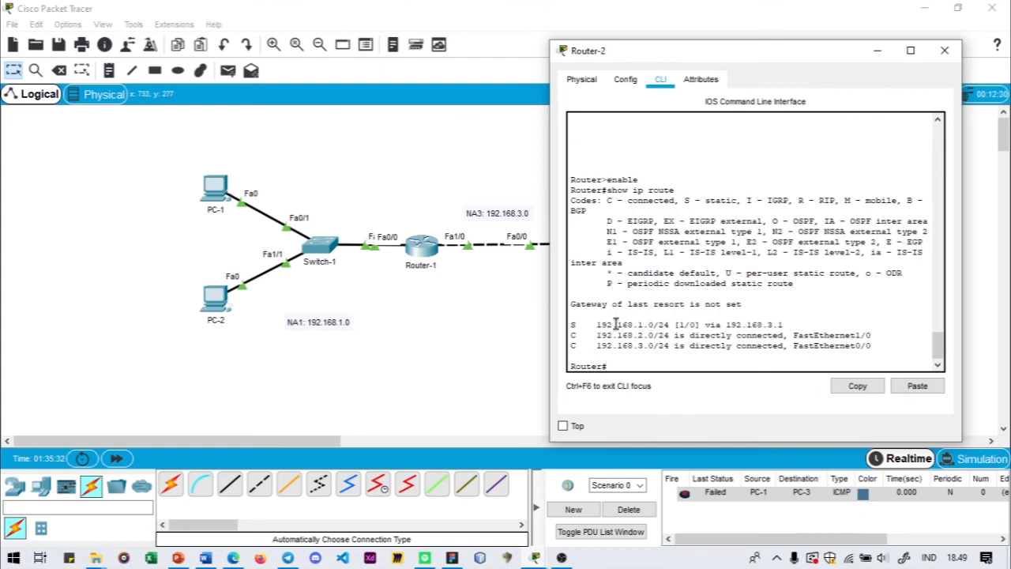
- Compare the static and connected entries in Router-2's routing table with the topology, and close the device window
{"action": "left_click_drag", "start_coordinate": [597, 325], "coordinate": [633, 327]}
{"action": "left_click", "coordinate": [645, 330]}
{"action": "left_click_drag", "start_coordinate": [733, 60], "coordinate": [412, 70]}
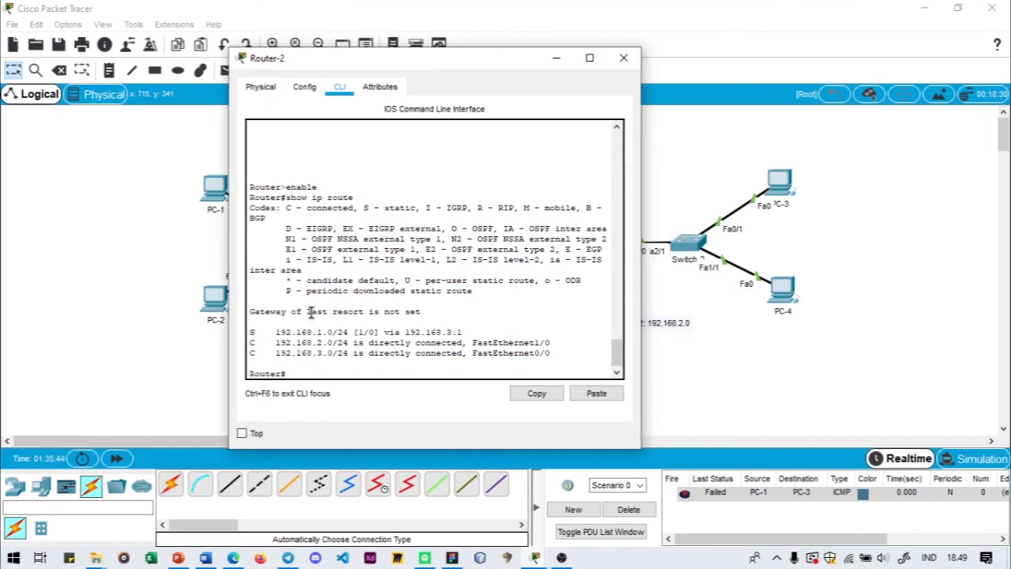
{"action": "left_click_drag", "start_coordinate": [442, 69], "coordinate": [287, 72]}
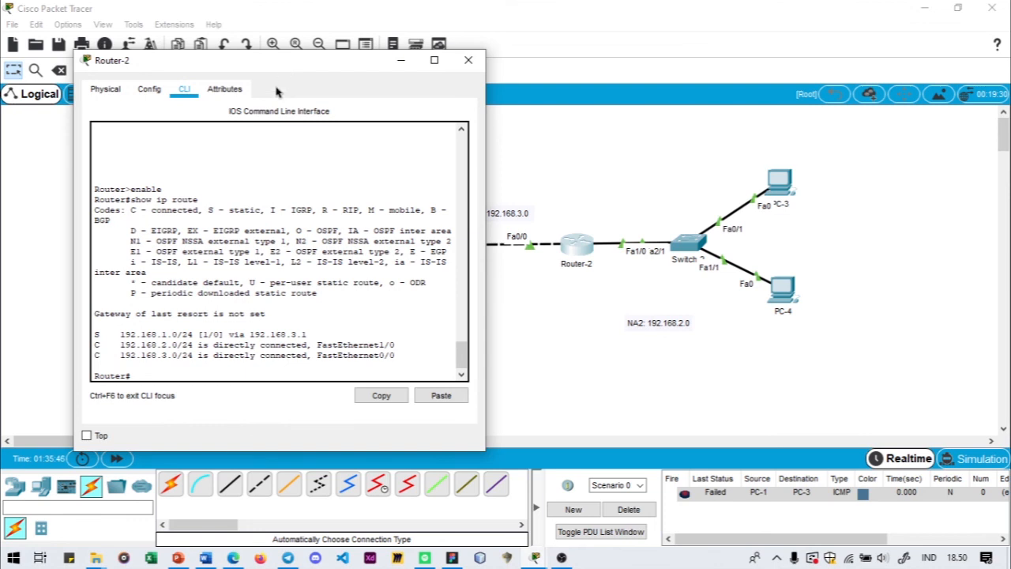
{"action": "left_click", "coordinate": [469, 60]}
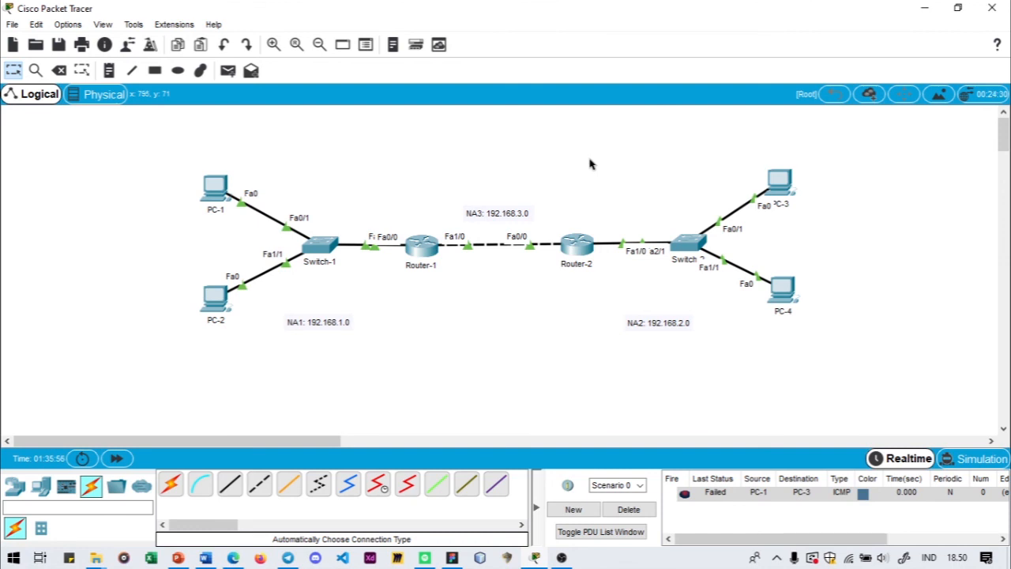
- Clear the old PDU entry and try sending a simple PDU from PC-1 to PC-3 twice
{"action": "left_click", "coordinate": [646, 512]}
{"action": "left_click", "coordinate": [227, 71]}
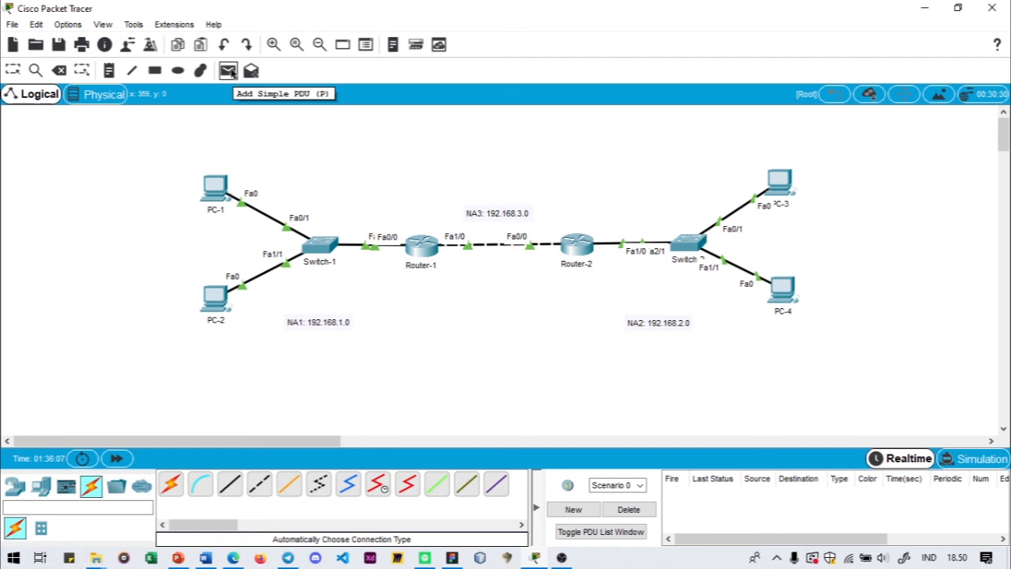
{"action": "left_click", "coordinate": [223, 190]}
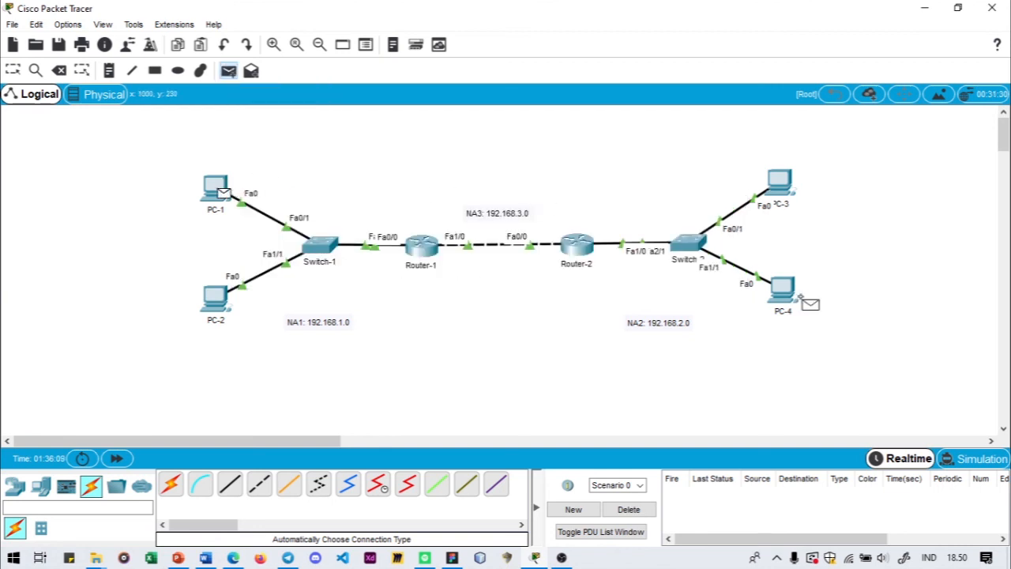
{"action": "left_click", "coordinate": [788, 194]}
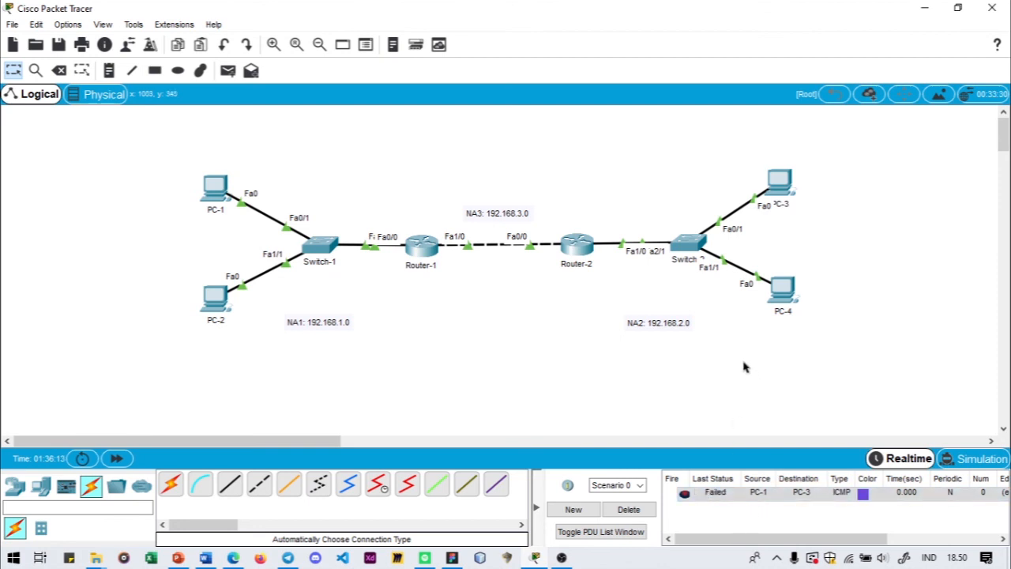
{"action": "left_click", "coordinate": [227, 71]}
{"action": "left_click", "coordinate": [224, 189]}
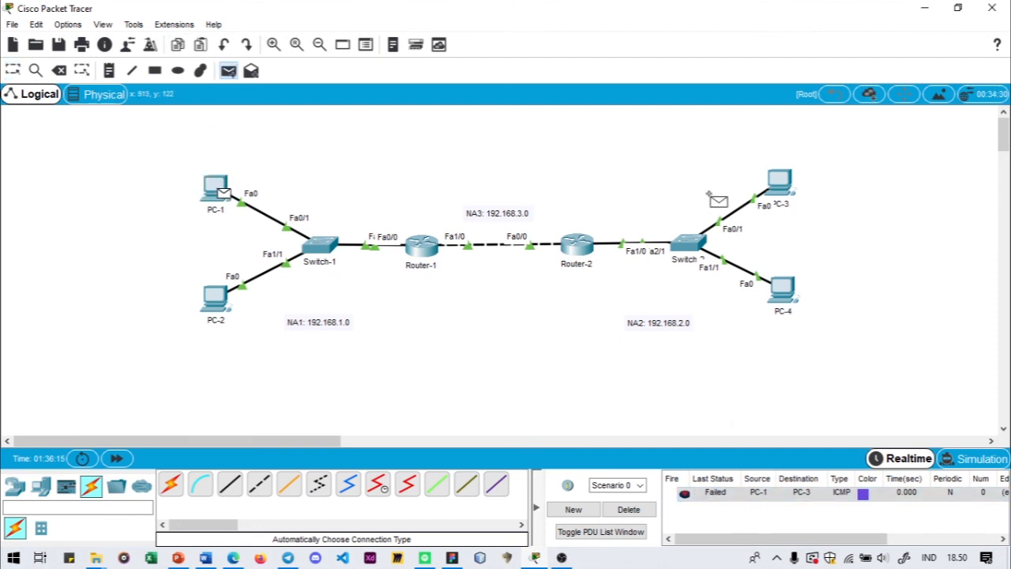
{"action": "left_click", "coordinate": [781, 182]}
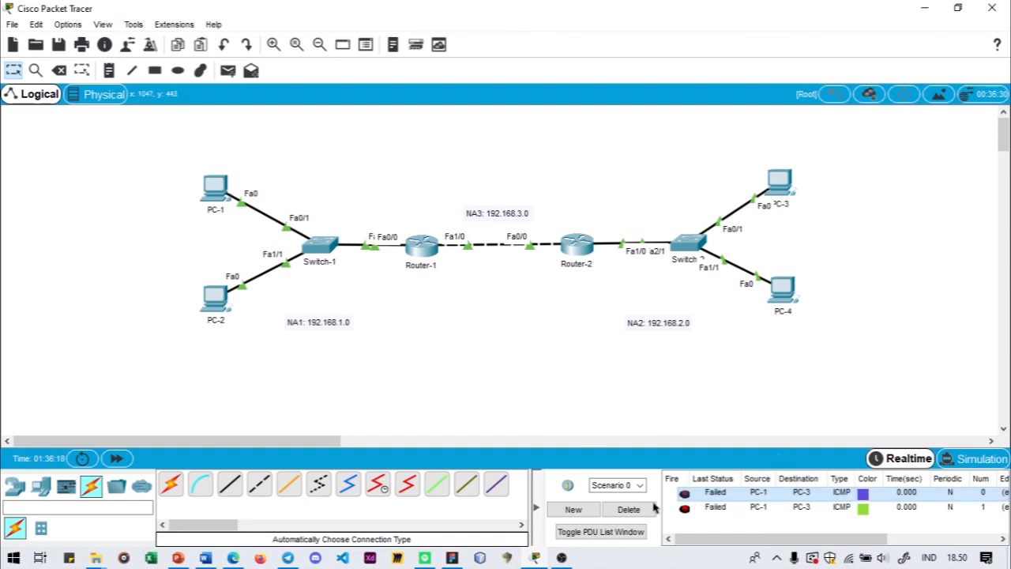
- Clear the PDU list and send a simple PDU from PC-2 to PC-3
{"action": "left_click", "coordinate": [629, 508]}
{"action": "left_click", "coordinate": [228, 71]}
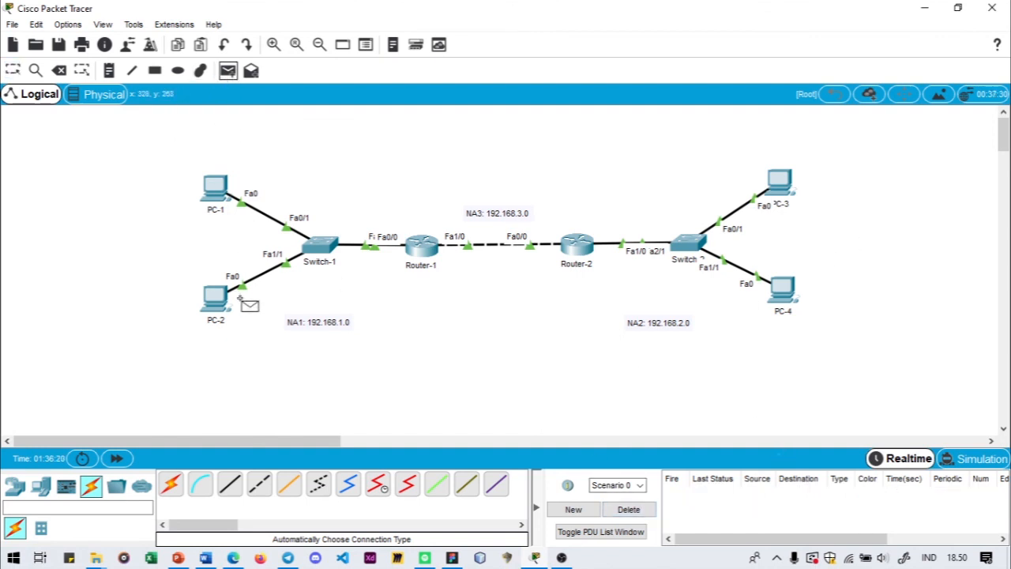
{"action": "left_click", "coordinate": [217, 299]}
{"action": "left_click", "coordinate": [779, 188]}
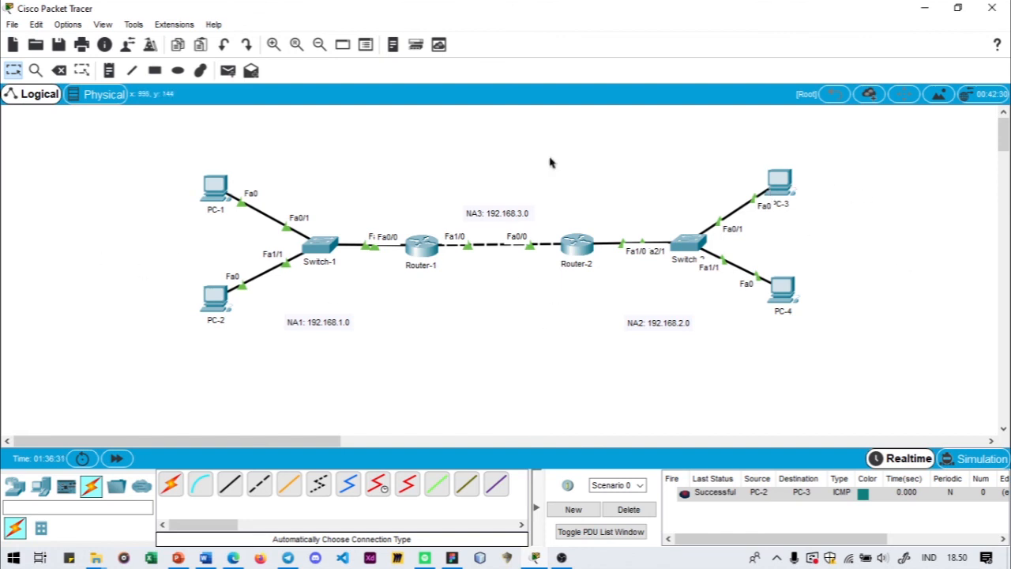
- Send simple PDUs from PC-1 to PC-3 and from PC-2 to PC-4
{"action": "left_click", "coordinate": [230, 71]}
{"action": "left_click", "coordinate": [216, 188]}
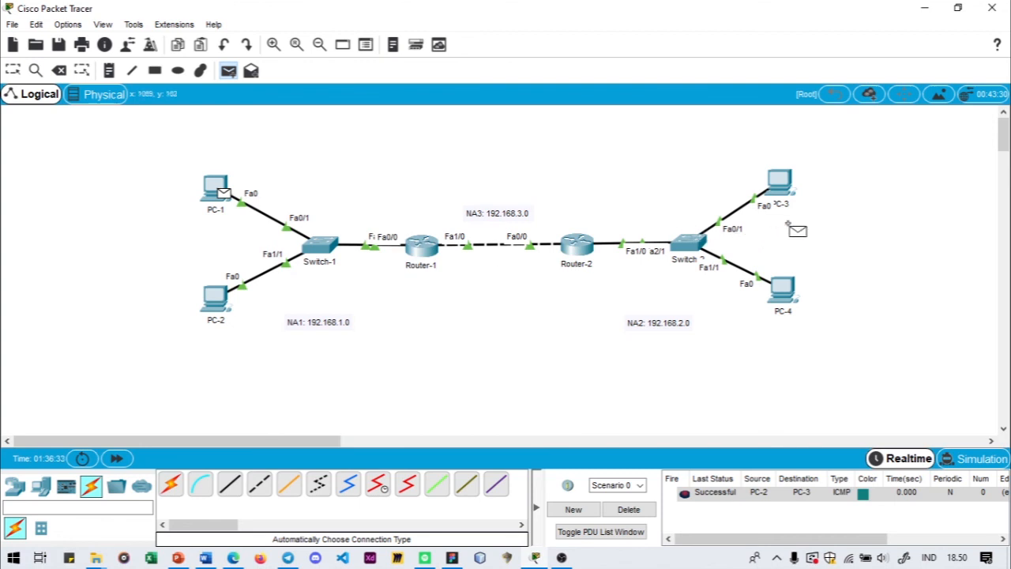
{"action": "left_click", "coordinate": [781, 180]}
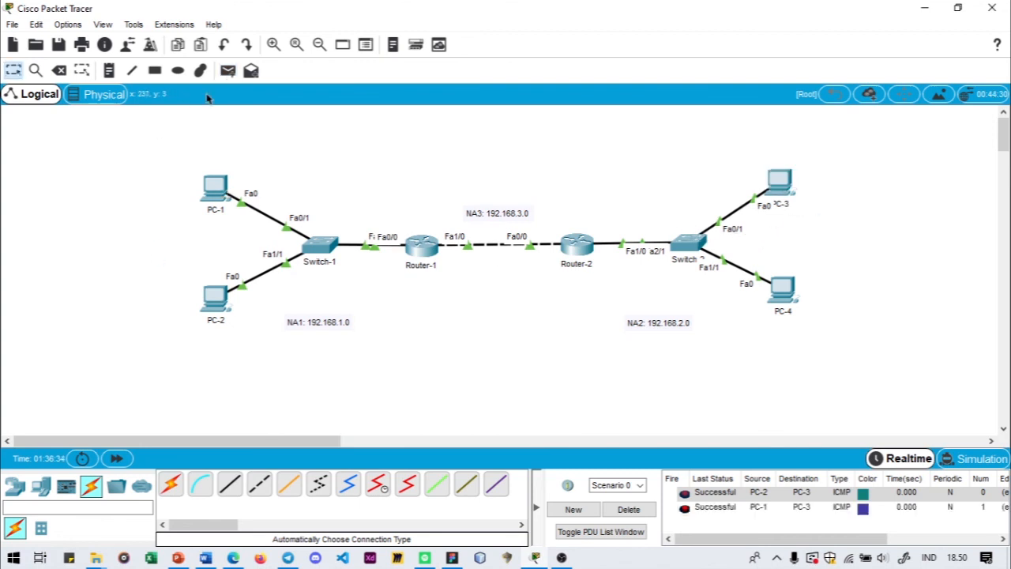
{"action": "left_click", "coordinate": [227, 71]}
{"action": "left_click", "coordinate": [218, 299]}
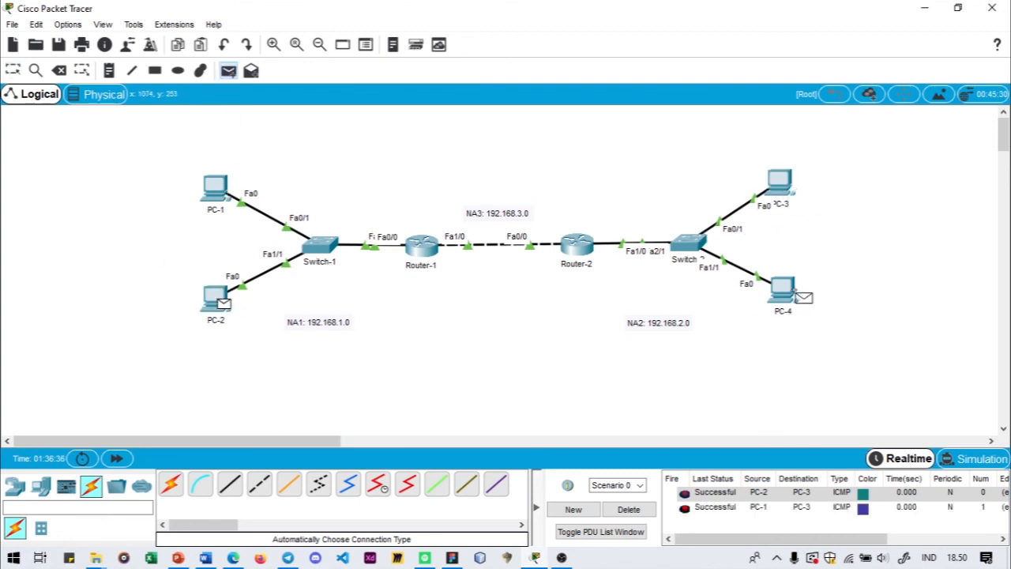
{"action": "left_click", "coordinate": [780, 289]}
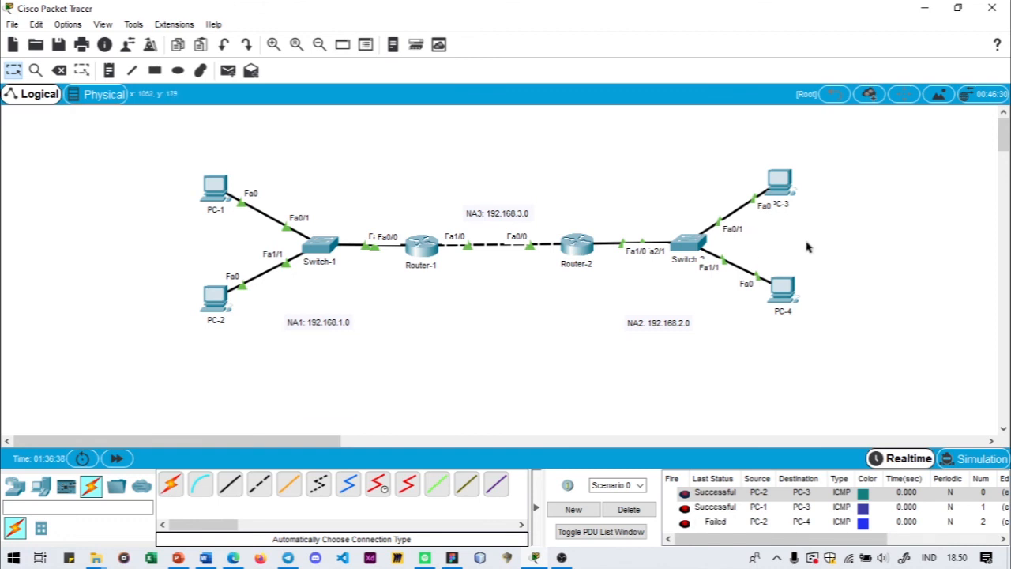
- Send simple PDUs in the reverse direction from PC-3 to PC-1 and from PC-4 to PC-2, checking their statuses
{"action": "left_click", "coordinate": [227, 71]}
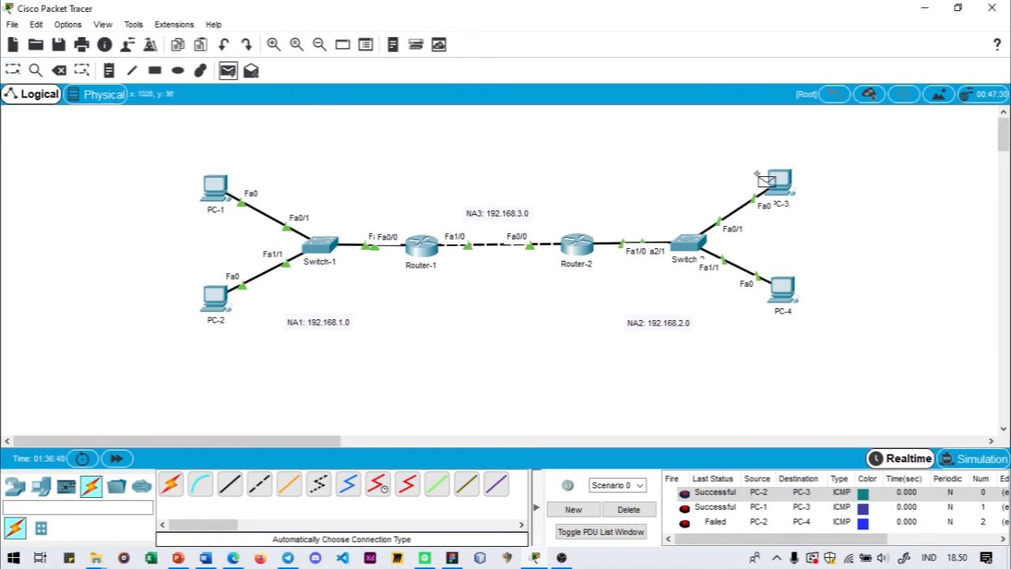
{"action": "left_click", "coordinate": [778, 185]}
{"action": "left_click", "coordinate": [236, 188]}
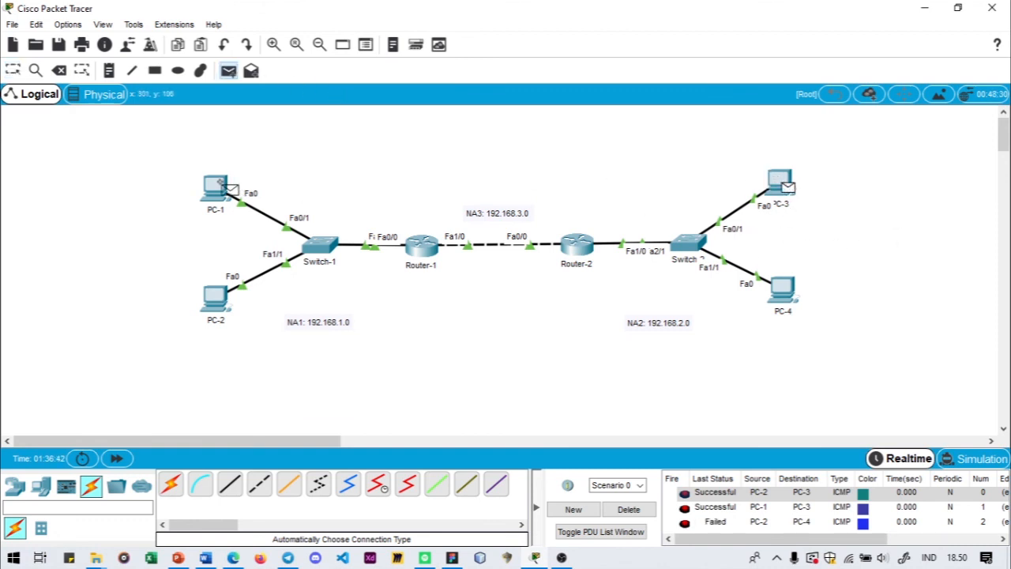
{"action": "scroll", "coordinate": [782, 514], "scroll_direction": "down", "scroll_amount": 1}
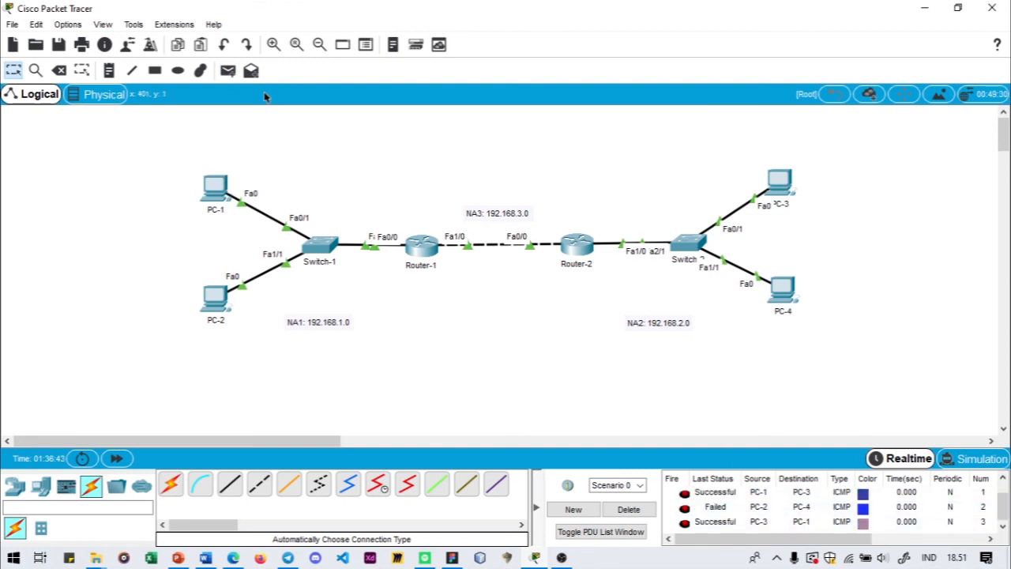
{"action": "left_click", "coordinate": [228, 70]}
{"action": "left_click", "coordinate": [786, 293]}
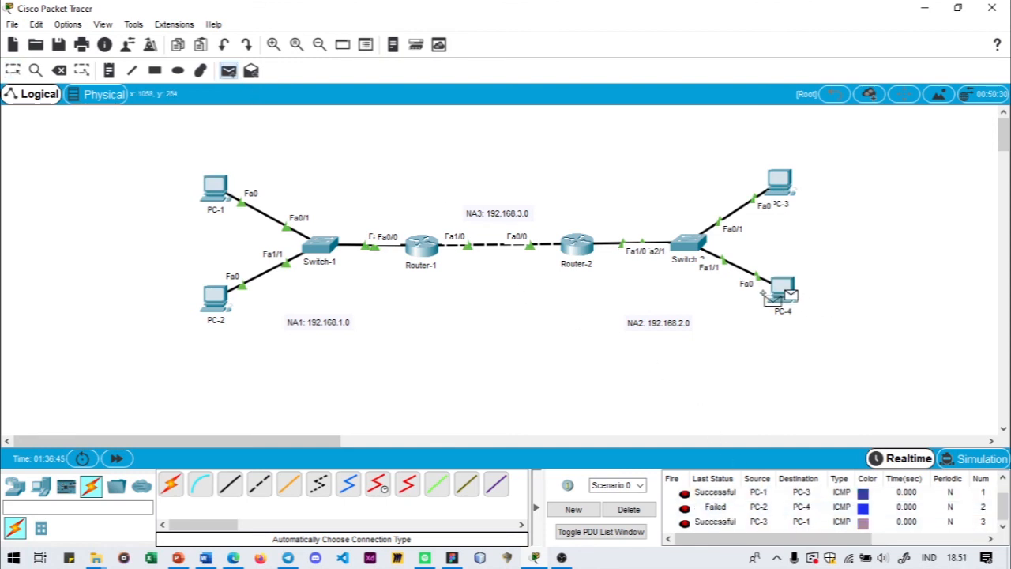
{"action": "left_click", "coordinate": [215, 296]}
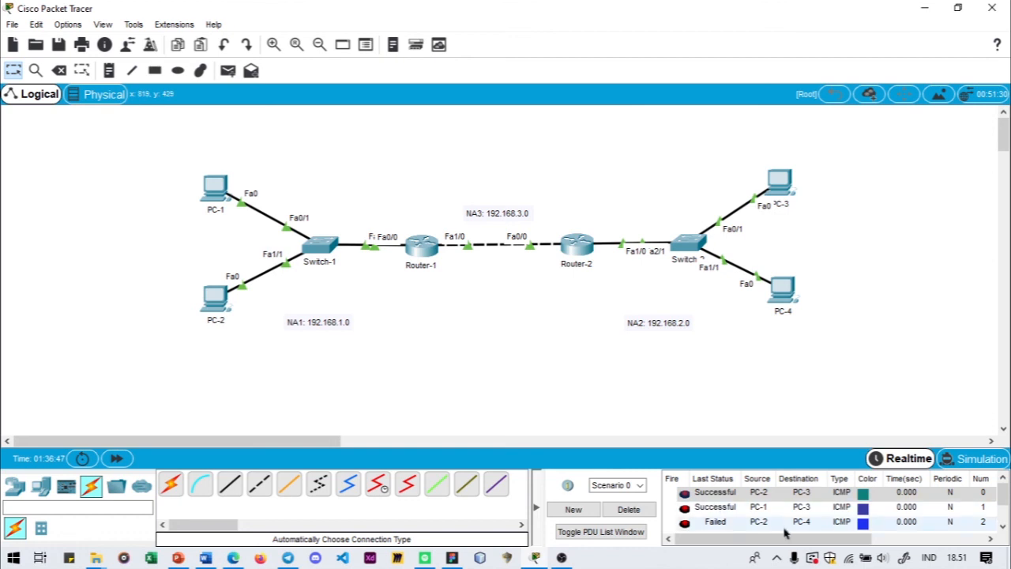
{"action": "scroll", "coordinate": [784, 524], "scroll_direction": "down", "scroll_amount": 1}
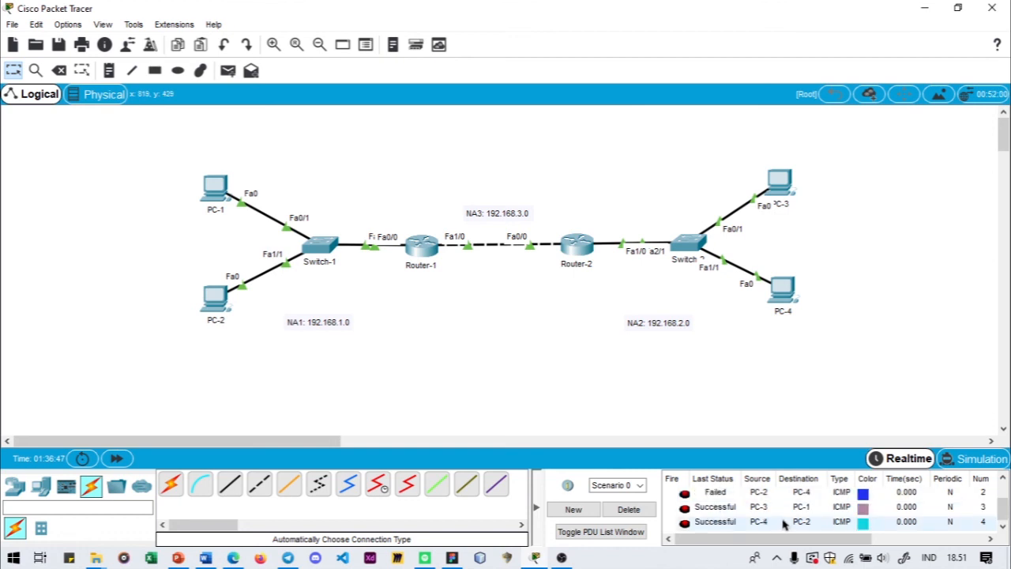
- Ping 192.168.2.2 from PC-1's Command Prompt and close the PC-1 window
{"action": "left_click", "coordinate": [220, 191]}
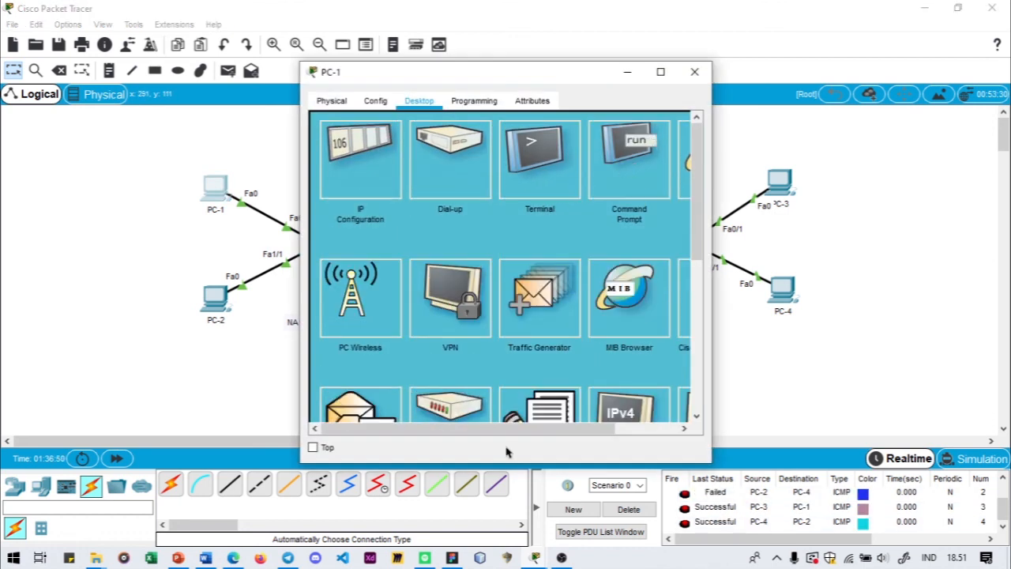
{"action": "left_click_drag", "start_coordinate": [560, 429], "coordinate": [625, 429]}
{"action": "left_click", "coordinate": [553, 178]}
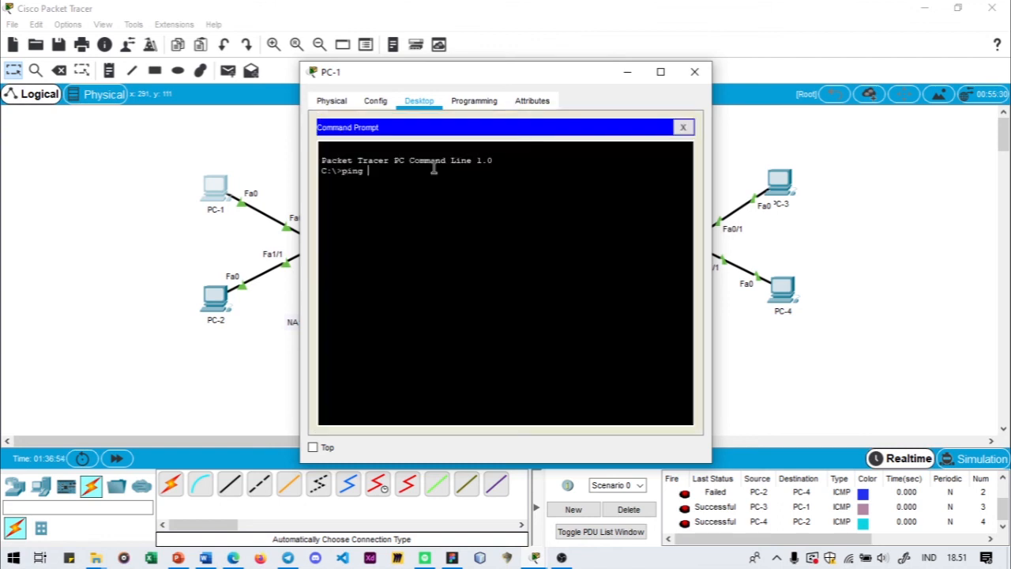
{"action": "left_click_drag", "start_coordinate": [496, 73], "coordinate": [388, 72]}
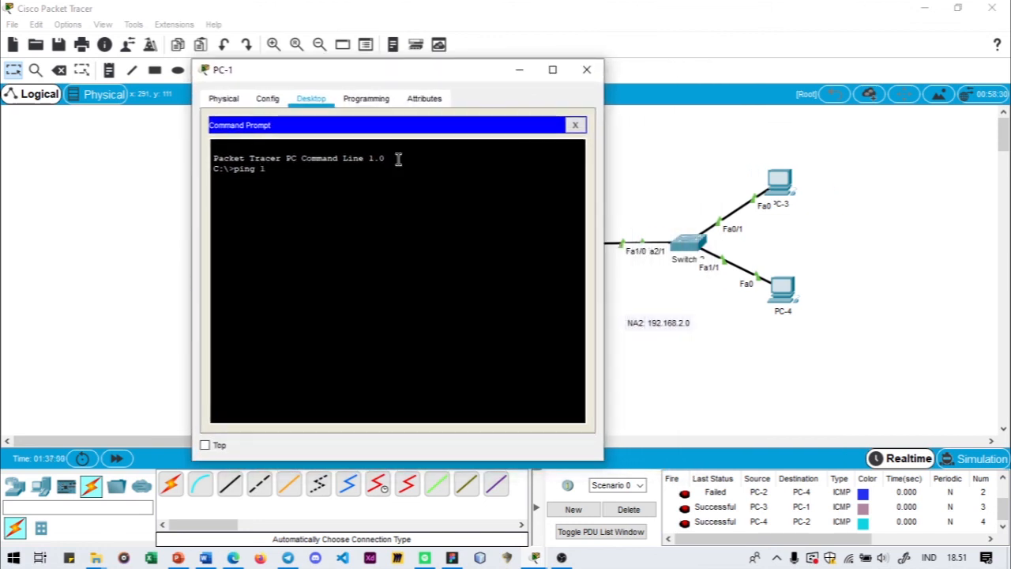
{"action": "type", "text": "168.2.2"}
{"action": "key", "text": "Return"}
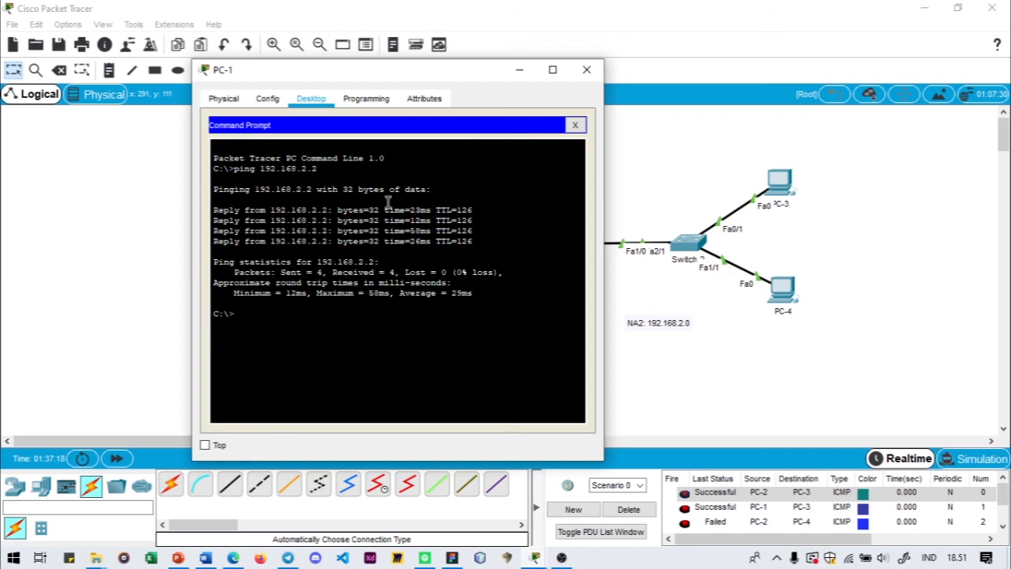
{"action": "left_click", "coordinate": [586, 70]}
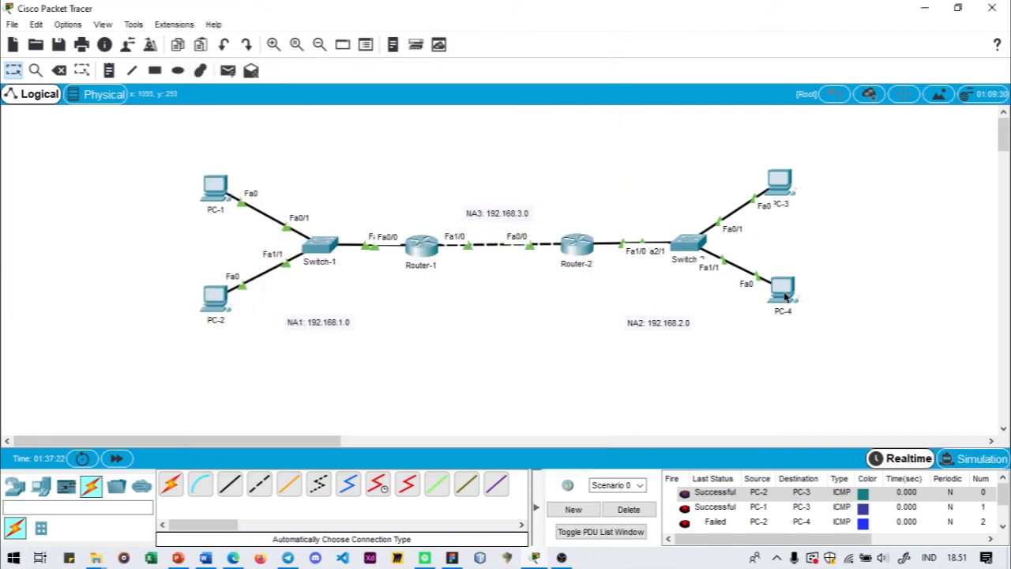
- Ping 192.168.1.3 from PC-3's Command Prompt and close the PC-3 window
{"action": "left_click", "coordinate": [786, 184]}
{"action": "left_click_drag", "start_coordinate": [463, 74], "coordinate": [686, 74]}
{"action": "left_click", "coordinate": [821, 146]}
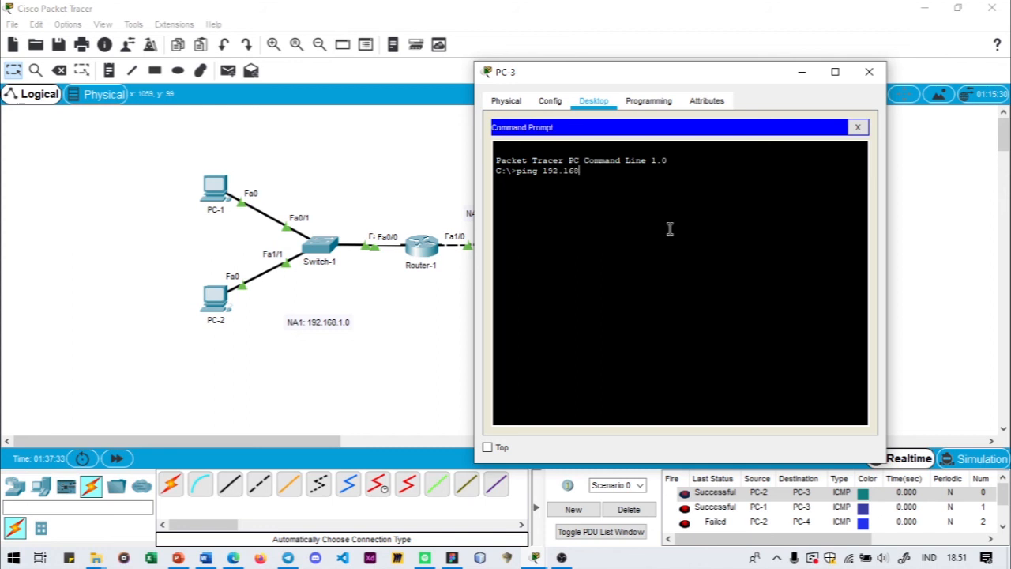
{"action": "key", "text": "Return"}
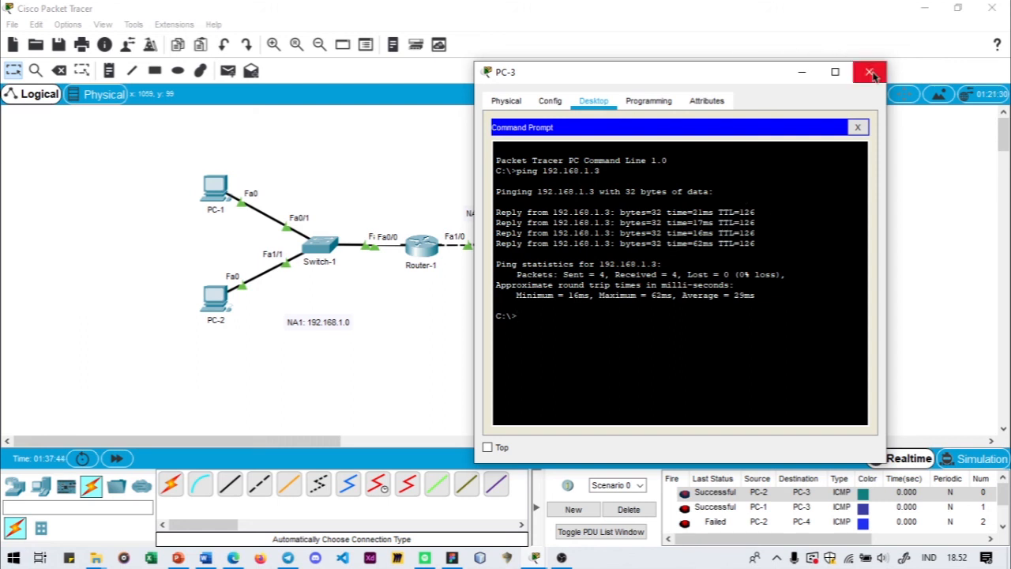
{"action": "left_click_drag", "start_coordinate": [720, 74], "coordinate": [656, 93]}
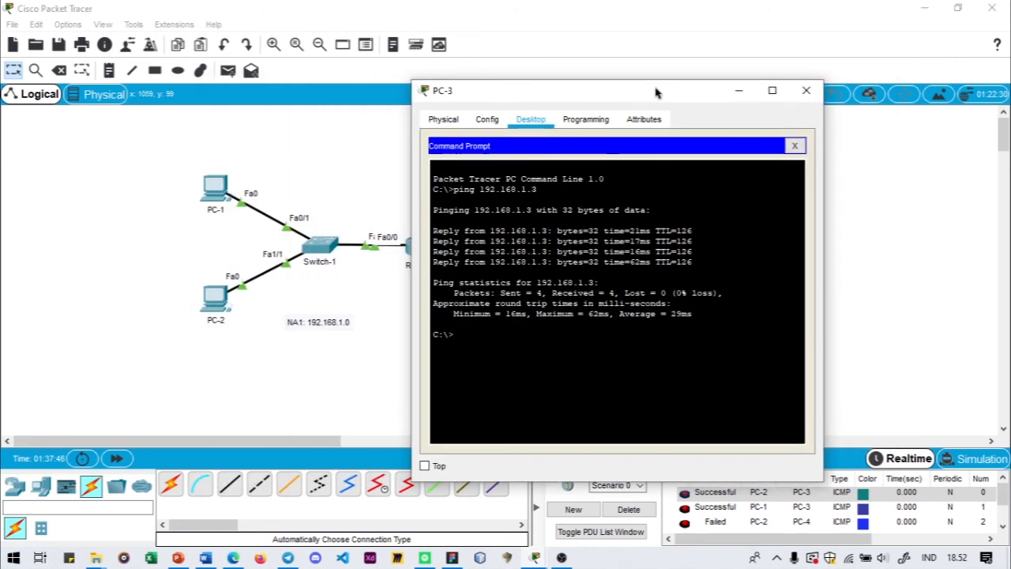
{"action": "left_click", "coordinate": [806, 90]}
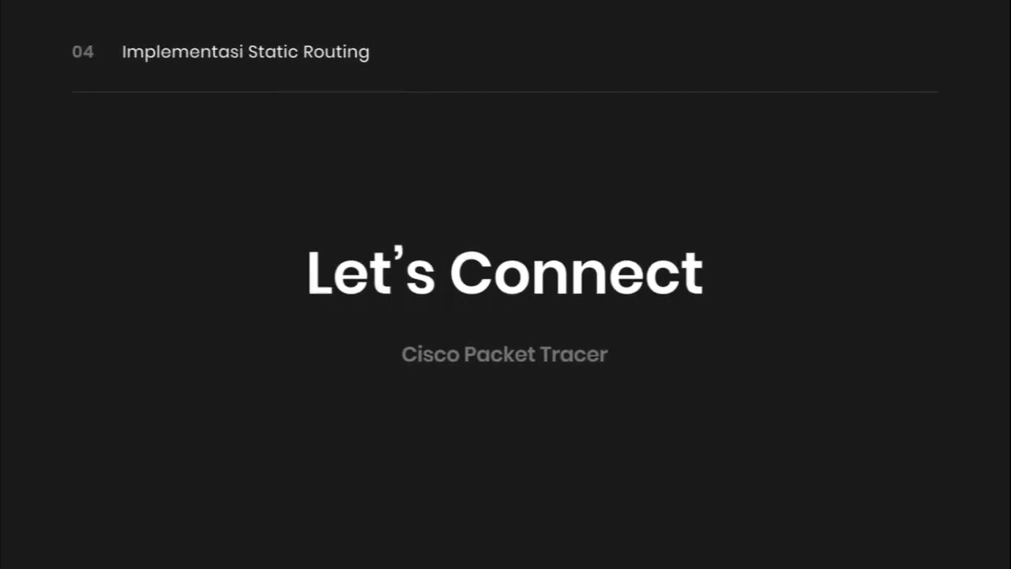
{"action": "left_click", "coordinate": [906, 309]}
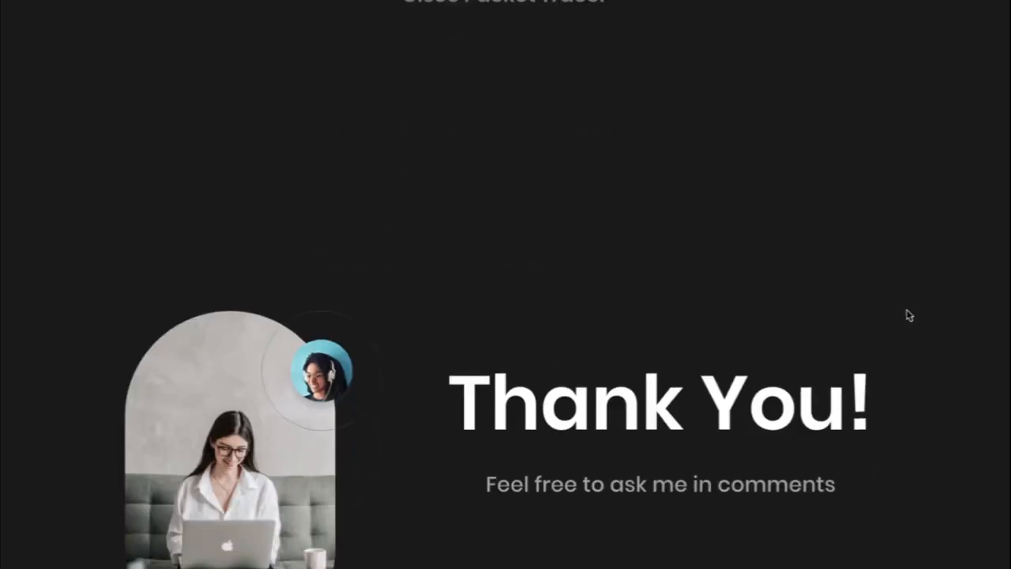